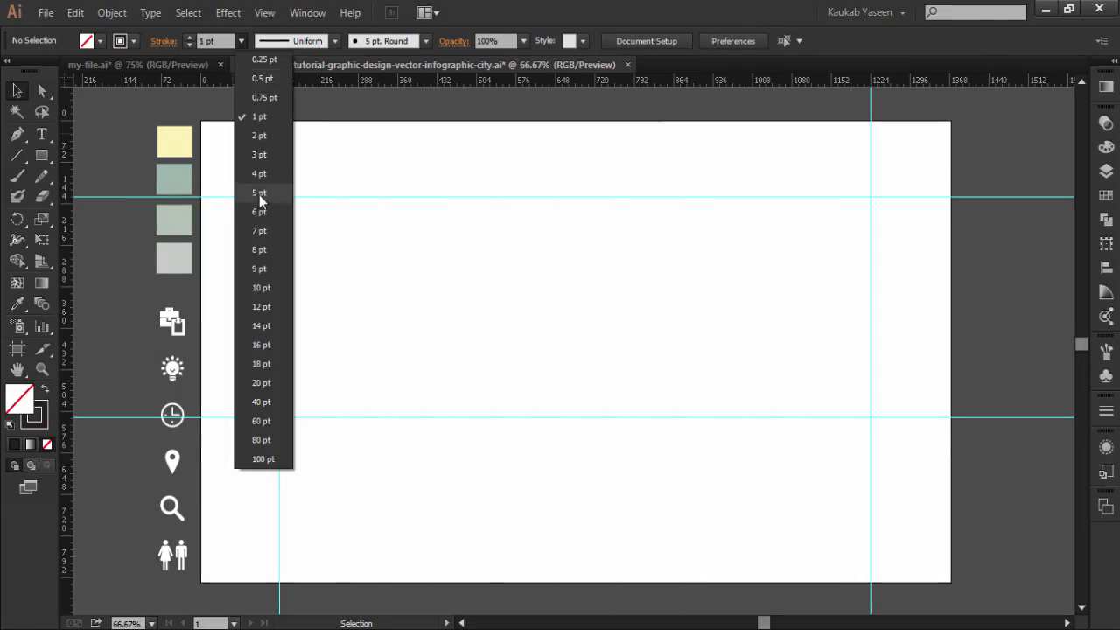
With a 5 pt stroke Pen path, start the skyline at the left guide with a sloped-roof building.
left_click(259, 193)
left_click(17, 134)
left_click(279, 415)
left_click(345, 415, "shift")
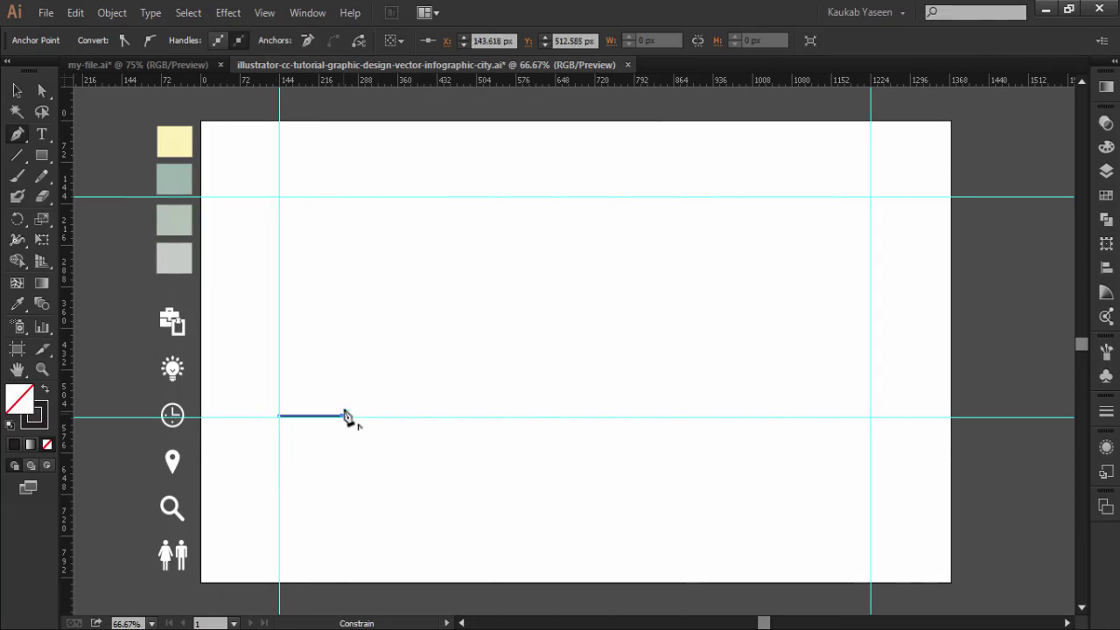
left_click(342, 337, "shift")
left_click(386, 307)
left_click(386, 387, "shift")
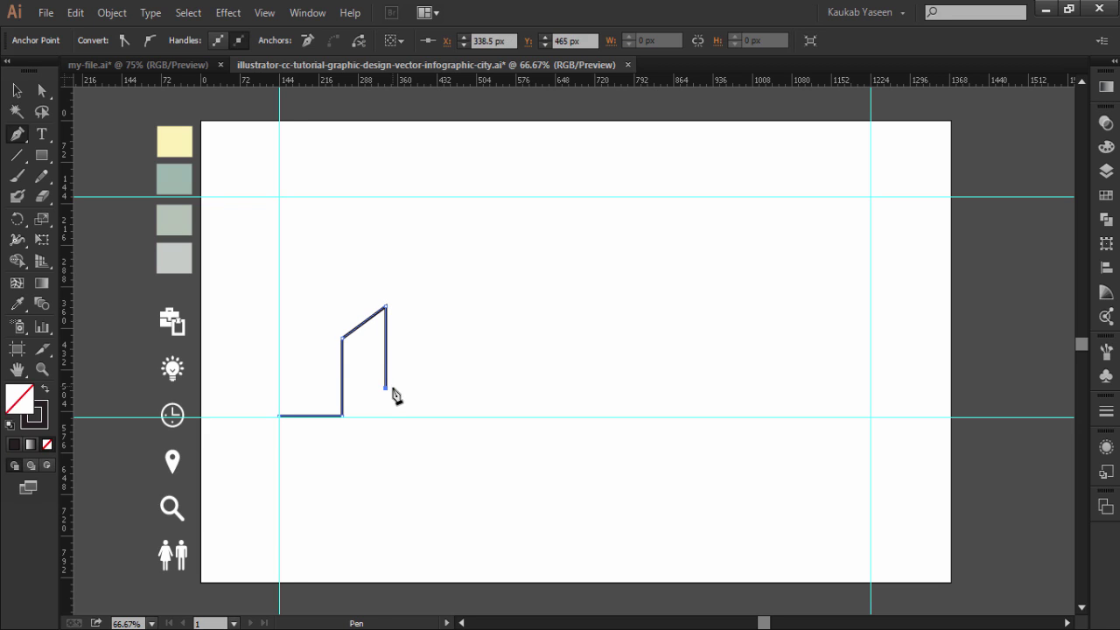
Add small stair steps, a wide flat-topped building with a slanted corner, then step down to the baseline.
left_click(391, 388)
left_click(391, 379)
left_click(397, 379)
left_click(397, 367)
left_click(404, 367)
left_click(404, 339)
left_click(456, 339)
left_click(469, 352)
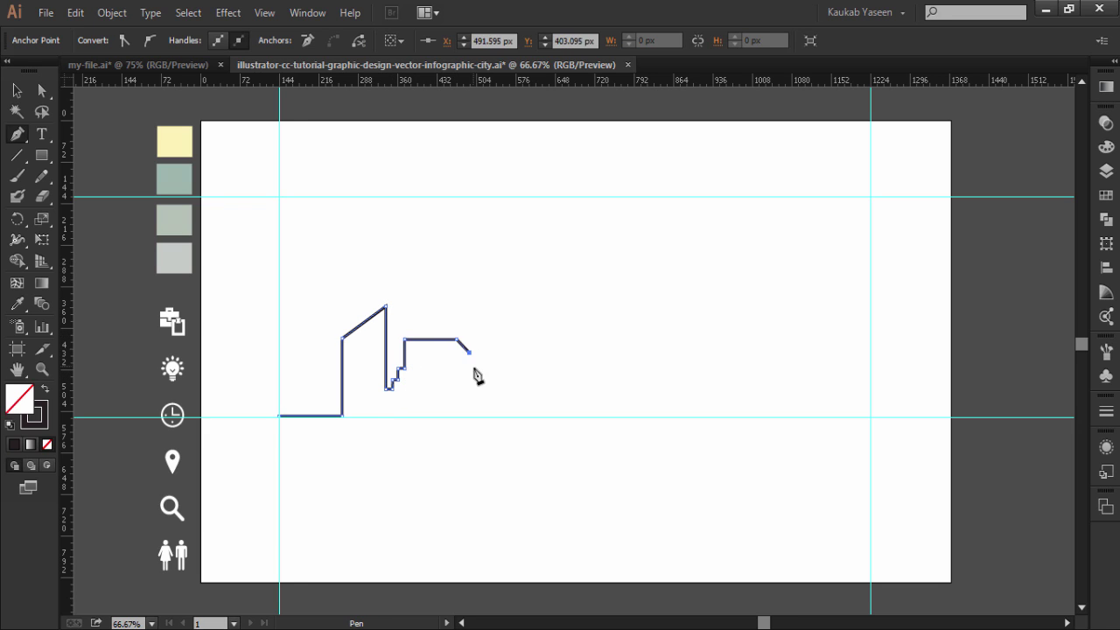
left_click(469, 398)
left_click(481, 398)
left_click(481, 409)
left_click(501, 410)
Draw a tall narrow tower, small baseline steps and more stepped rooftops.
left_click(498, 319)
left_click(508, 308)
left_click(508, 394)
left_click(517, 394)
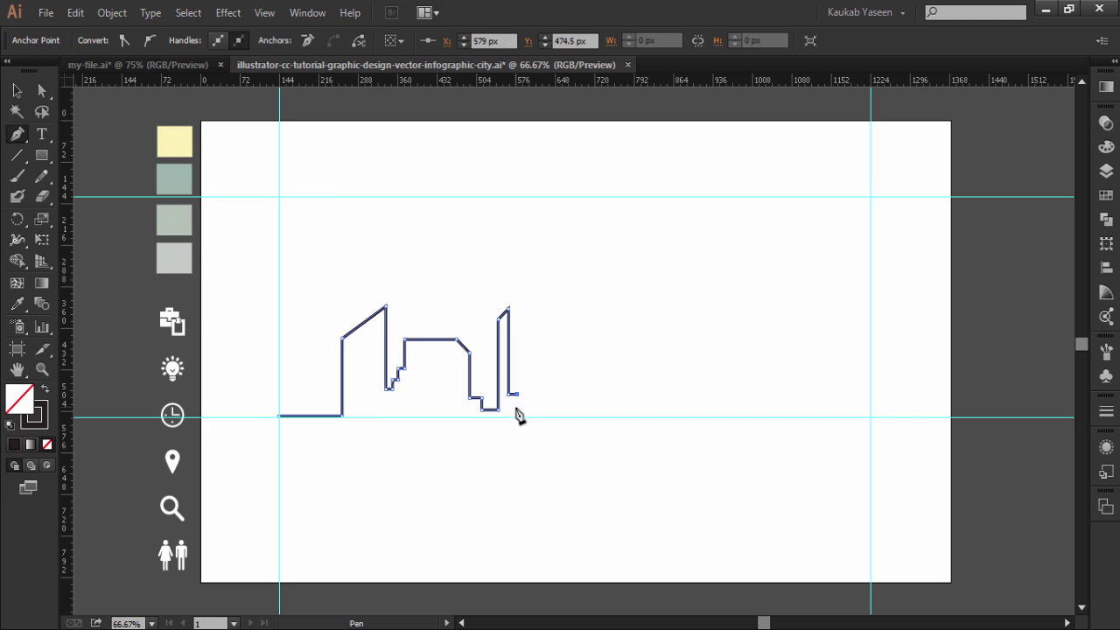
left_click(517, 417)
left_click(525, 417)
left_click(525, 405)
left_click(532, 405)
left_click(532, 417)
left_click(540, 410)
left_click(540, 389)
left_click(548, 389)
left_click(549, 365)
Outline a small tower, return to the baseline, then step the outline up toward the spire.
left_click(557, 365)
left_click(558, 389)
left_click(568, 389)
left_click(574, 408)
left_click(584, 409)
left_click(583, 415)
left_click(593, 415)
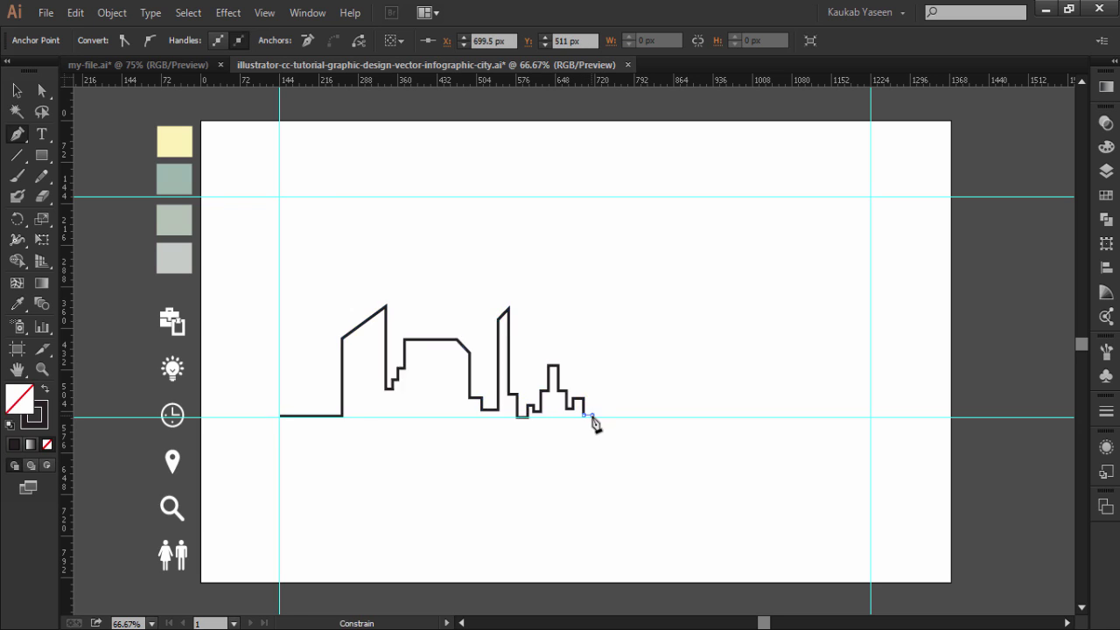
left_click(593, 376)
left_click(601, 376)
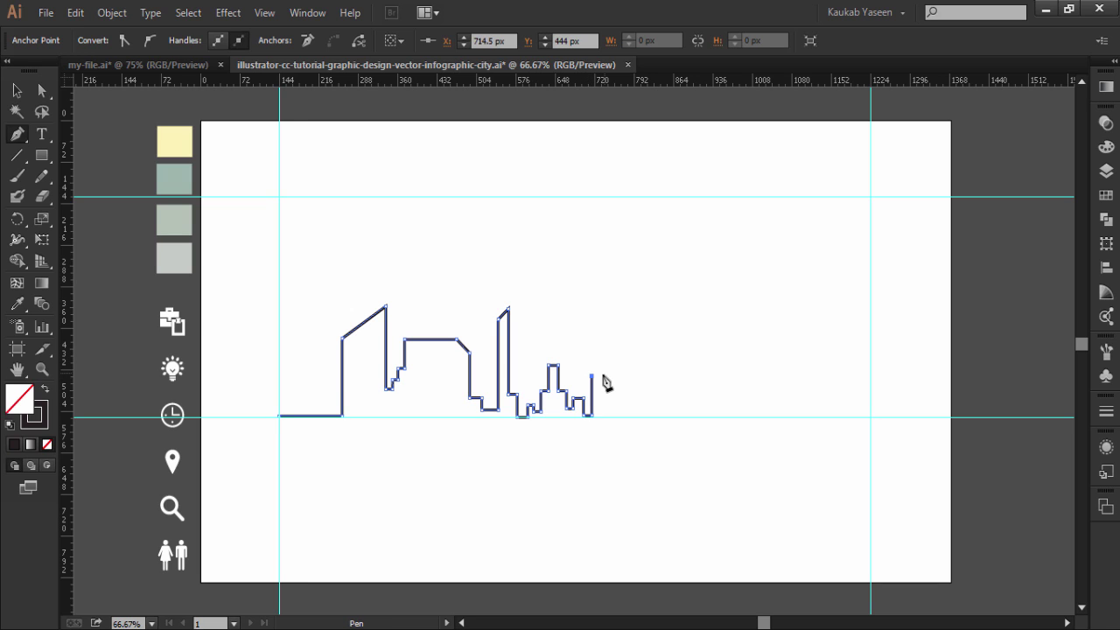
left_click(601, 334)
left_click(610, 334)
Draw the pointed spire and a low step beside it, undoing one stray segment.
left_click(615, 293)
left_click(620, 334)
left_click(632, 335)
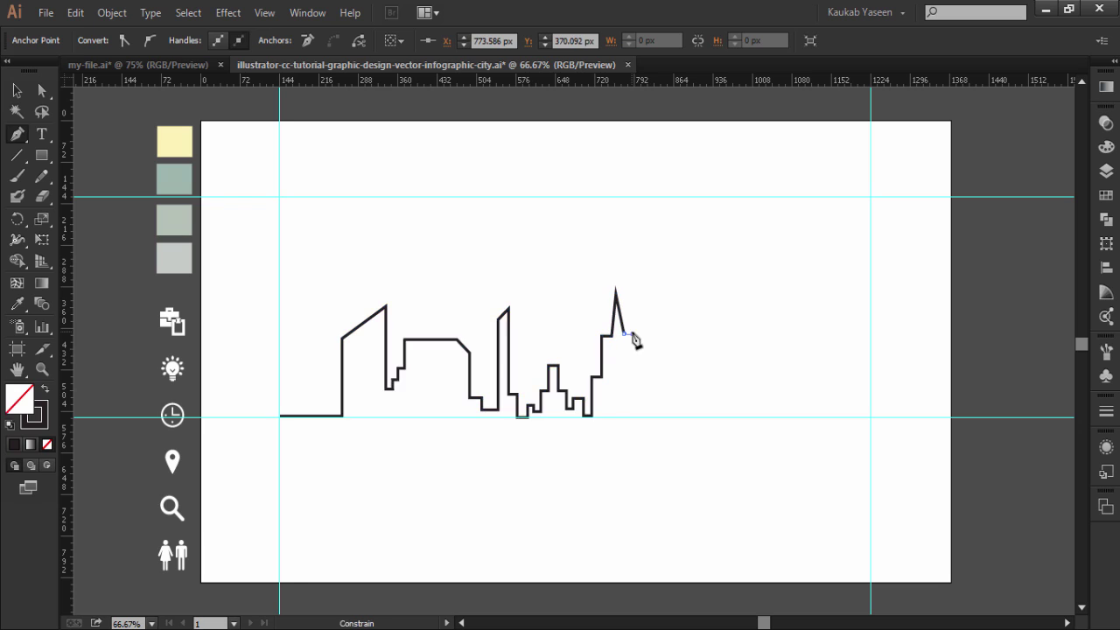
left_click(632, 376)
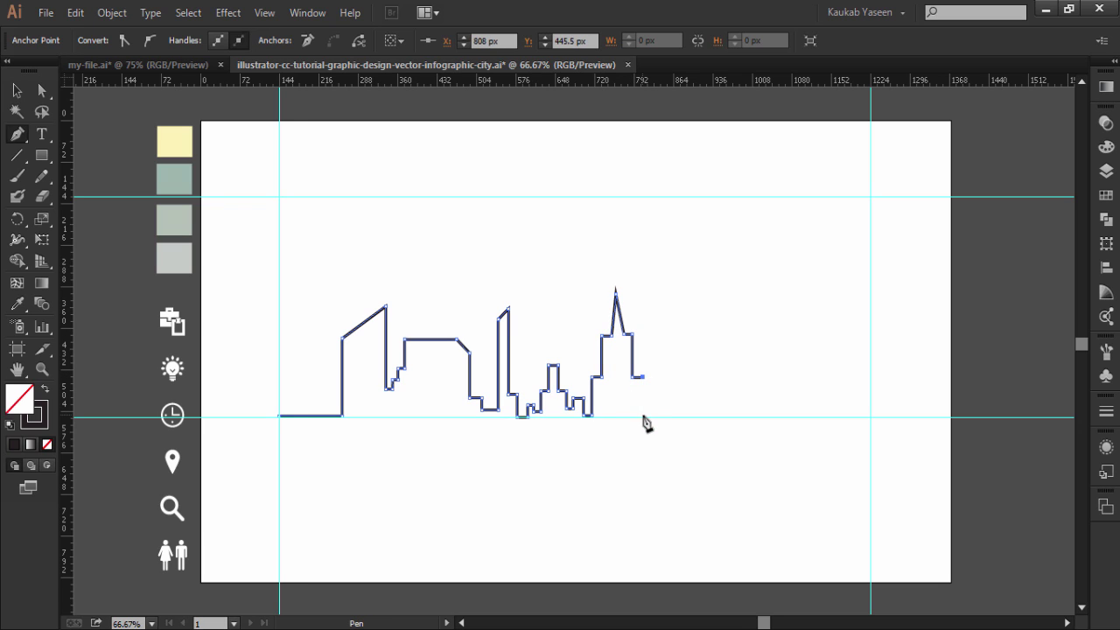
left_click(643, 414)
left_click(650, 415)
left_click(650, 382)
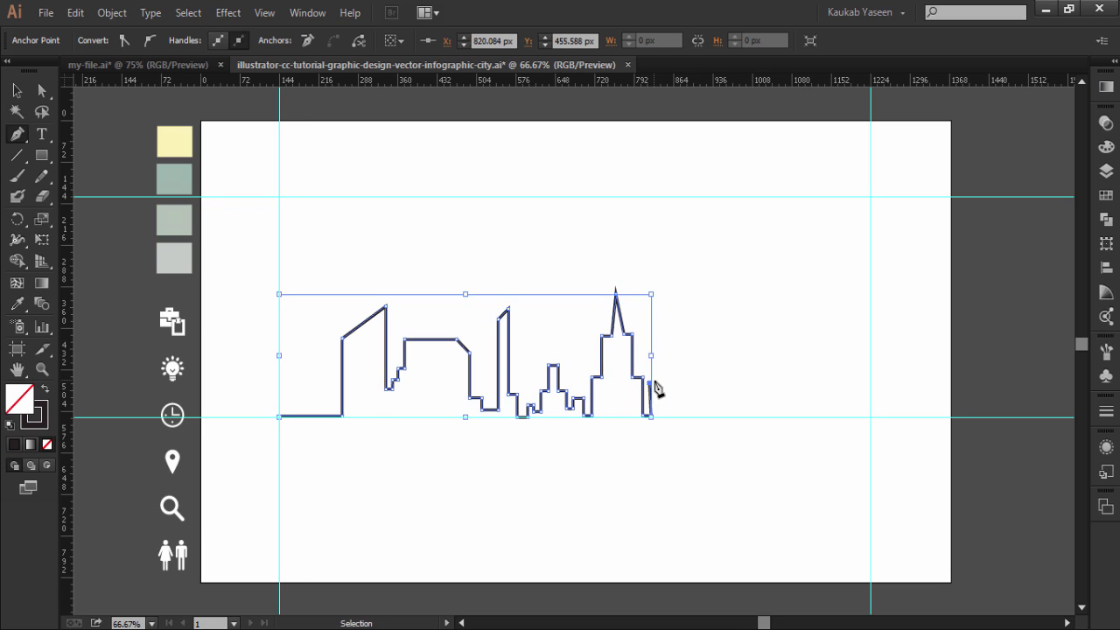
key("ctrl+z")
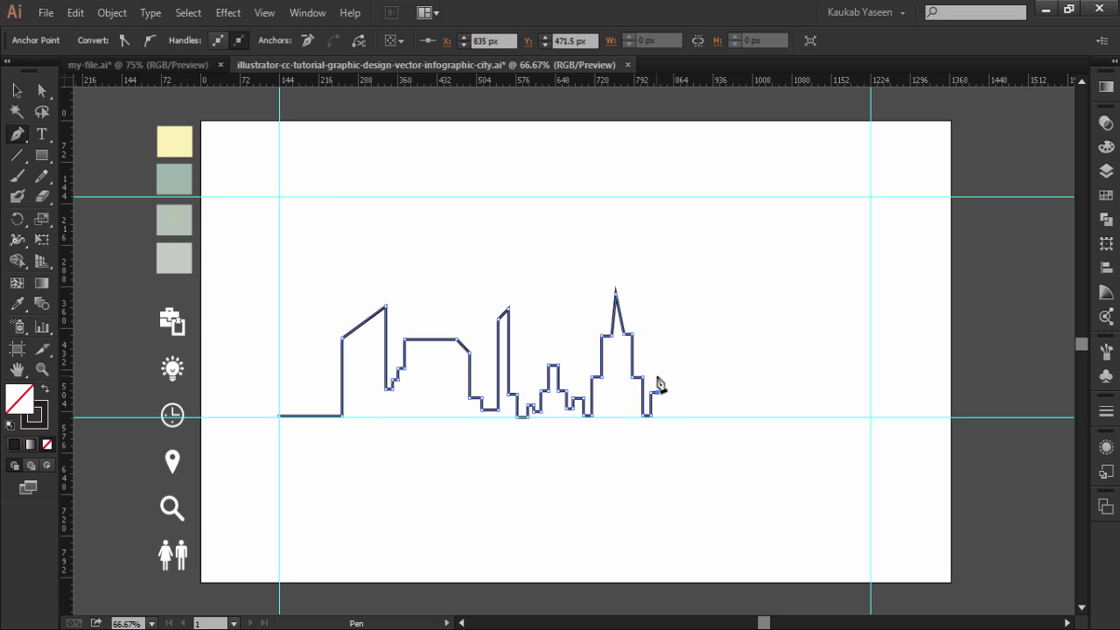
left_click(657, 374)
key("ctrl")
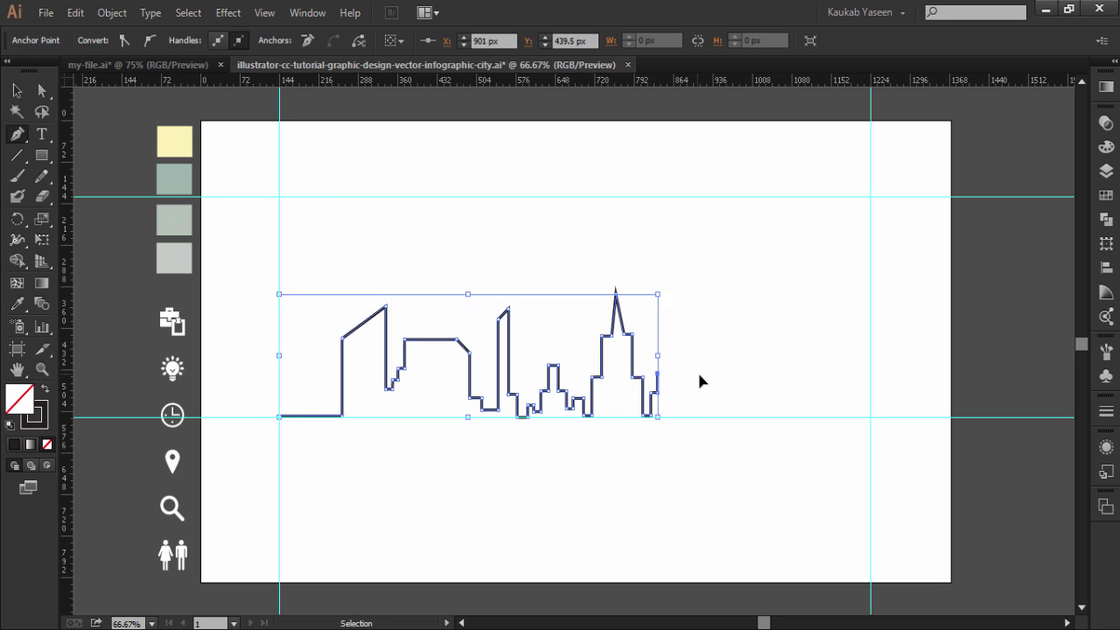
Add a domed building and stepped rooftops rising to the right.
left_click_drag(697, 369, 705, 399)
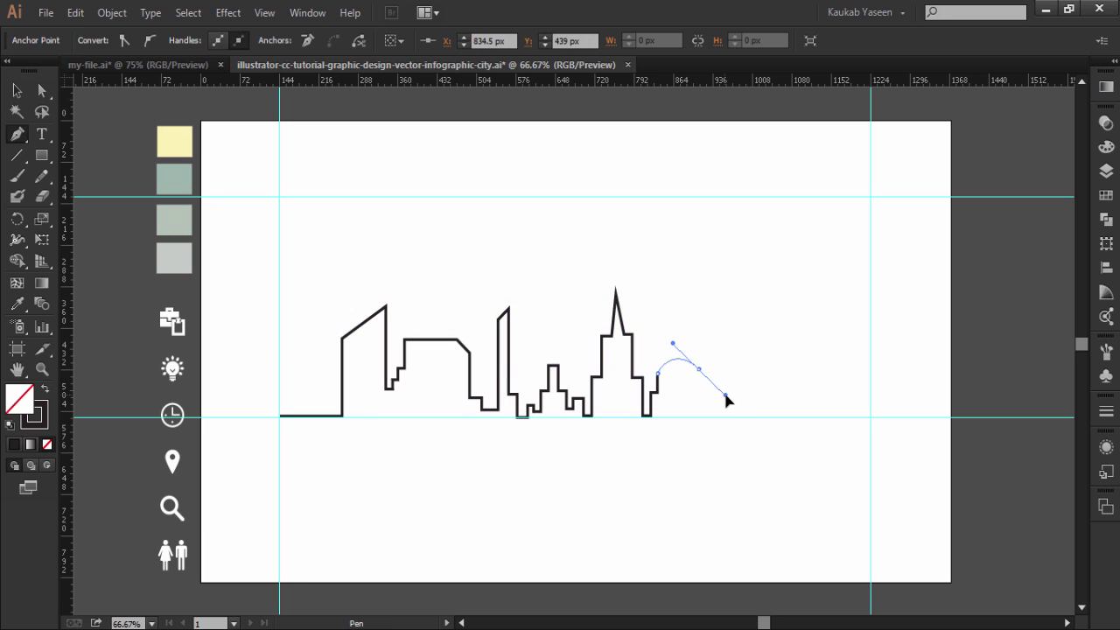
left_click(699, 390)
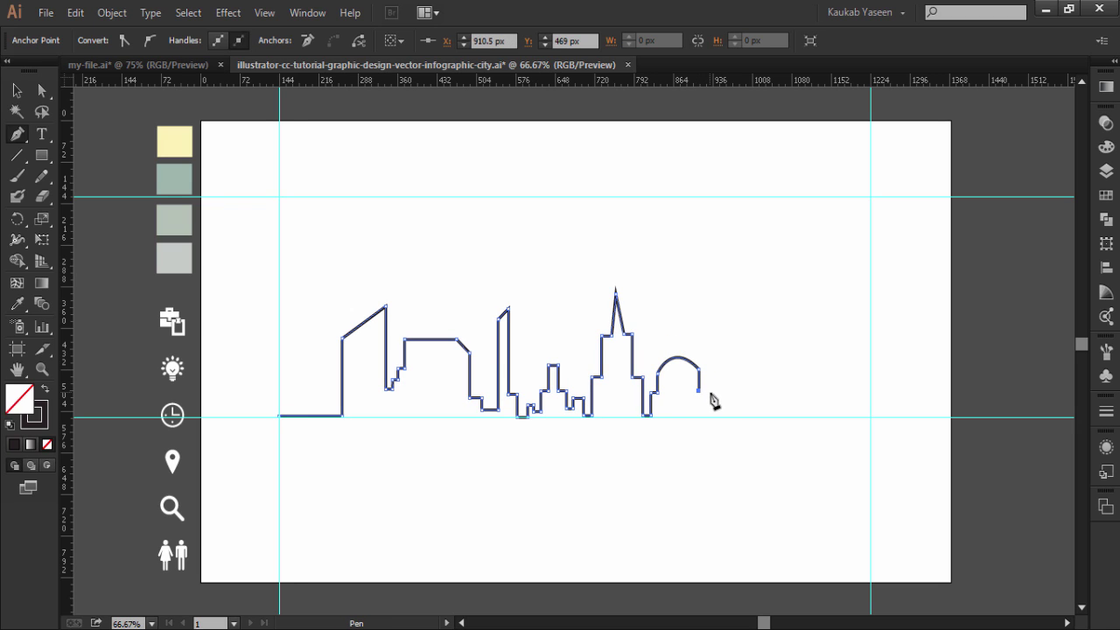
left_click(706, 390)
left_click(706, 414)
left_click(714, 413)
left_click(715, 399)
left_click(719, 399)
left_click(719, 377)
left_click(724, 373)
Step the outline down, then add a small pointed tower and another small tower.
left_click(727, 378)
left_click(728, 385)
left_click(734, 386)
left_click(740, 392)
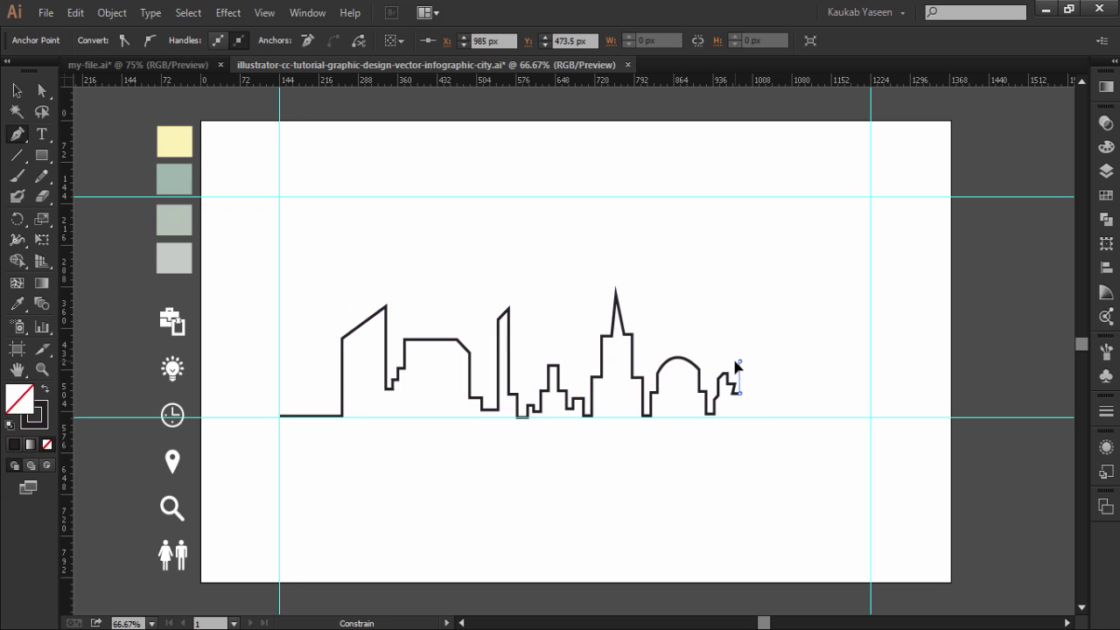
left_click(740, 366)
left_click(743, 348)
left_click(749, 348)
left_click(749, 383)
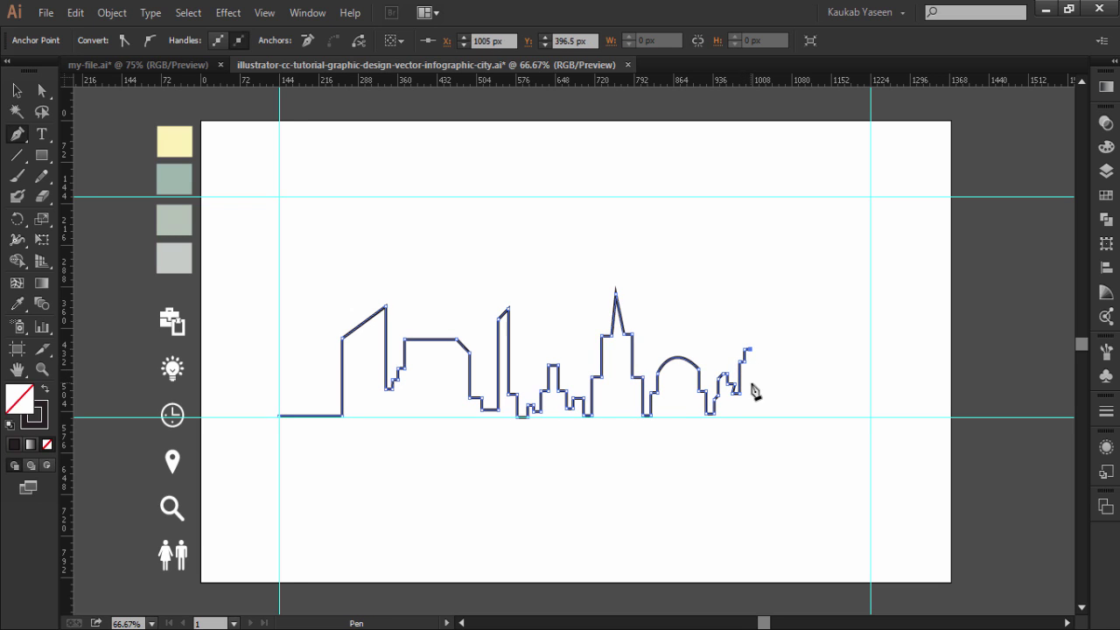
left_click(754, 384)
left_click(754, 363)
left_click(758, 363)
left_click(758, 383)
Add a narrow notch, then a tall slanted-top building stepping back down.
left_click(773, 366)
left_click(773, 398)
left_click(780, 366)
left_click(784, 409)
left_click(791, 409)
left_click(791, 332)
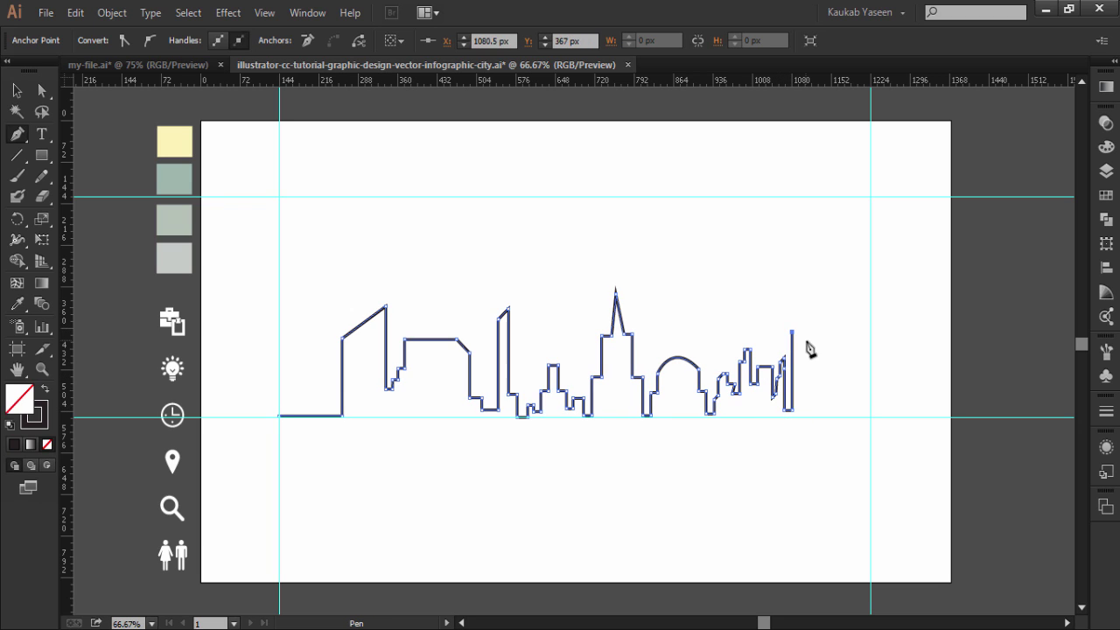
left_click(803, 332)
left_click(815, 321)
left_click(814, 333)
left_click(814, 376)
left_click(820, 376)
left_click(822, 396)
left_click(827, 404)
Add a pointed tower and a small bump at the right end of the skyline.
left_click(831, 410)
left_click(843, 410)
left_click(844, 341)
left_click(855, 342)
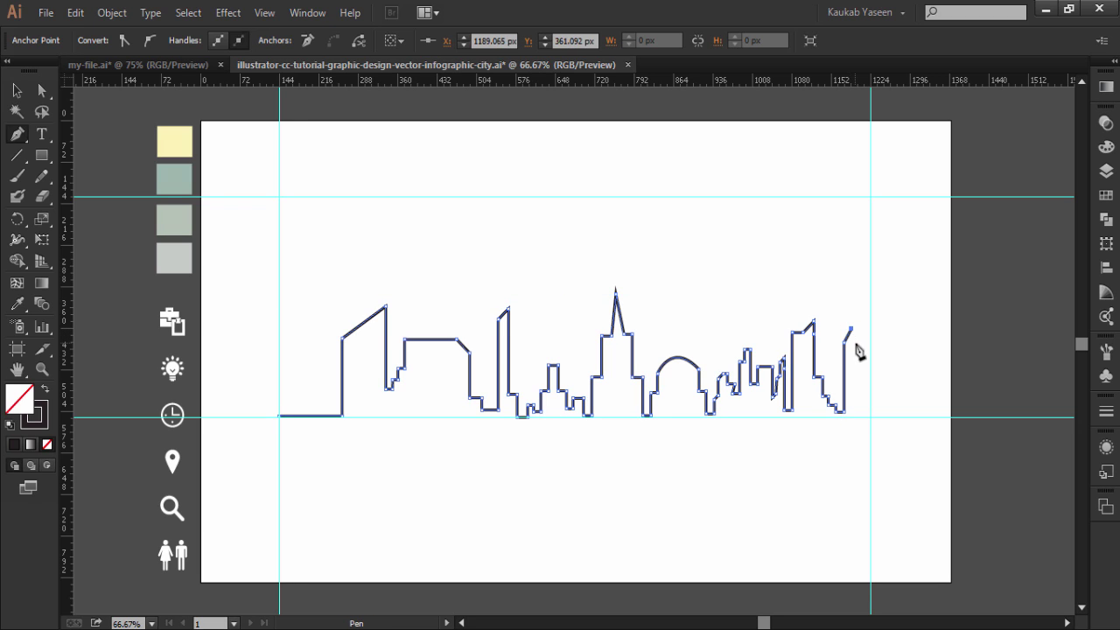
left_click(856, 411)
left_click(863, 399)
left_click(866, 411)
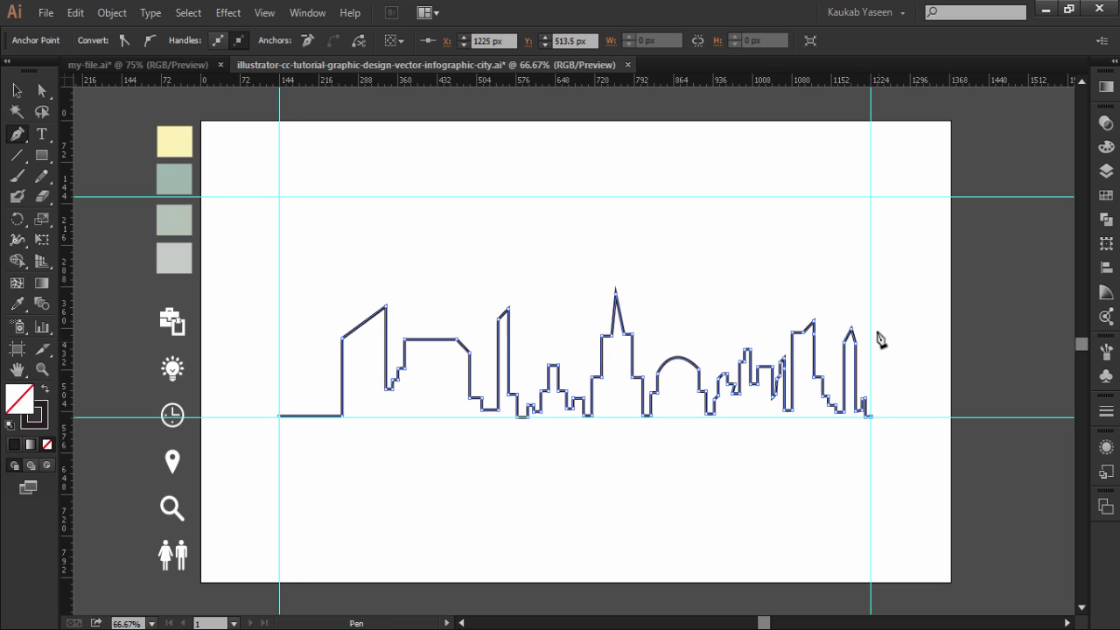
Run the line up the right guide and left across the top as a lamp arm, then deselect.
left_click(871, 195)
left_click(888, 173)
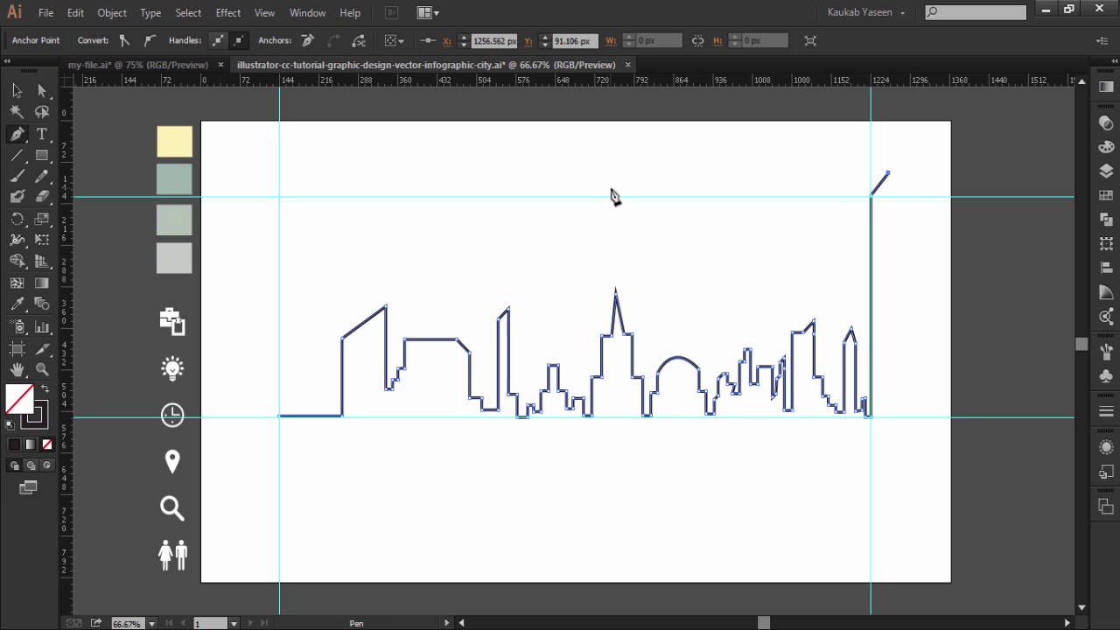
left_click(561, 172)
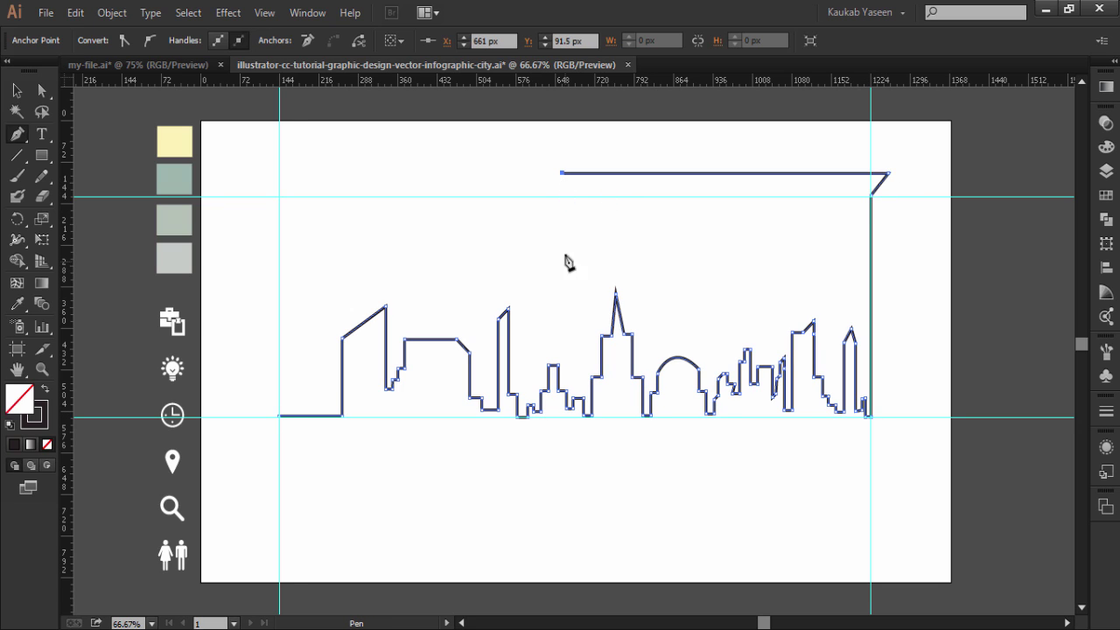
left_click(561, 226)
key("v")
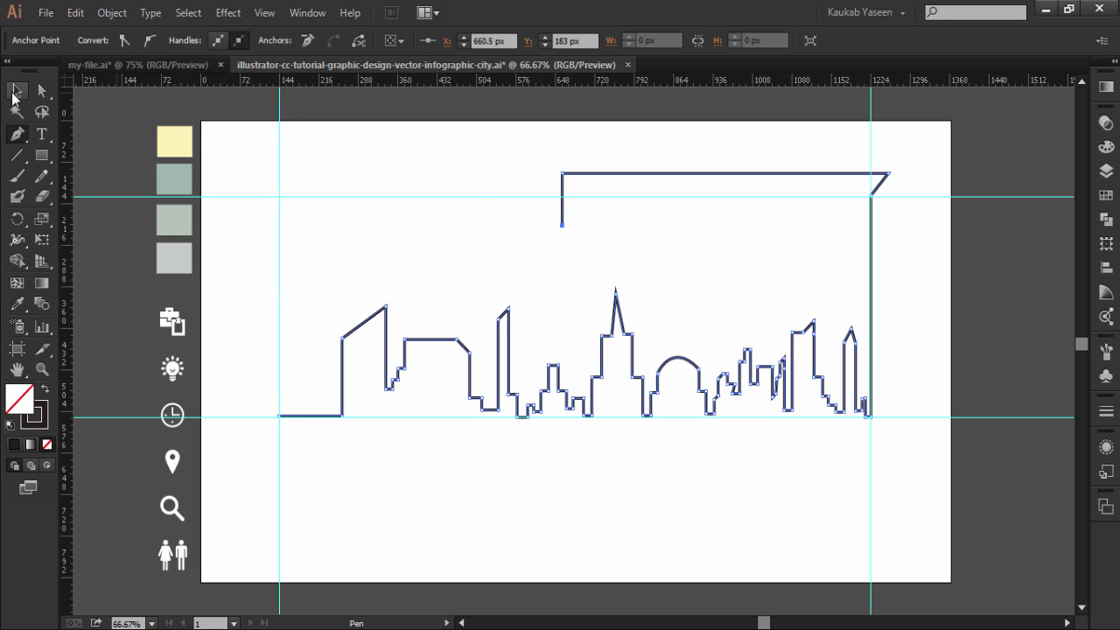
key("ctrl+shift+a")
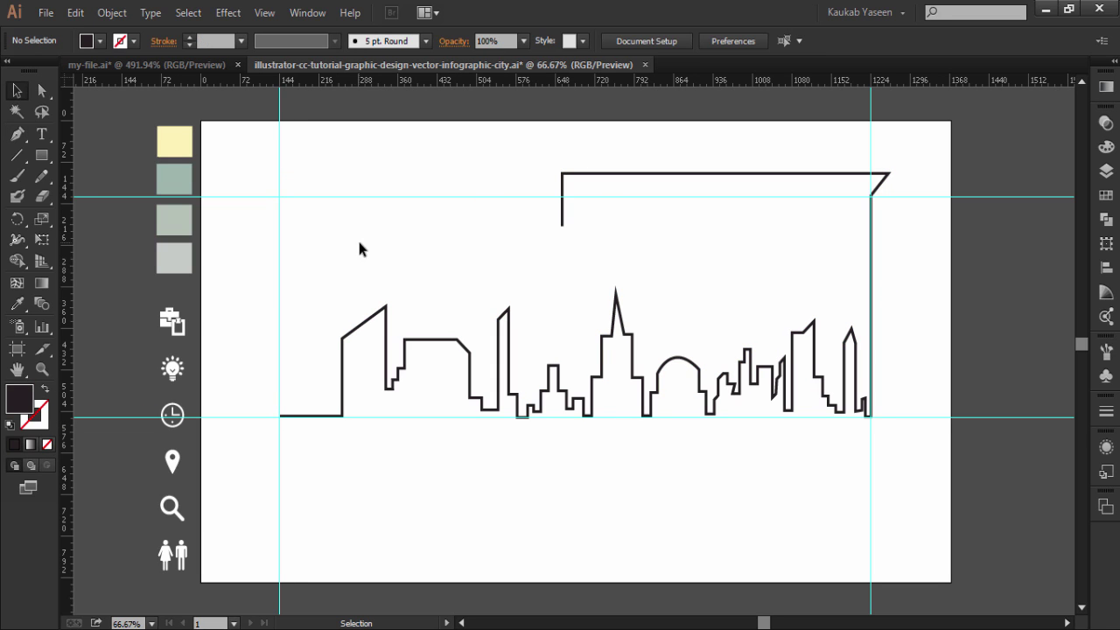
Draw a small dark rectangle above the left skyline and add an anchor point to its top edge.
key("m")
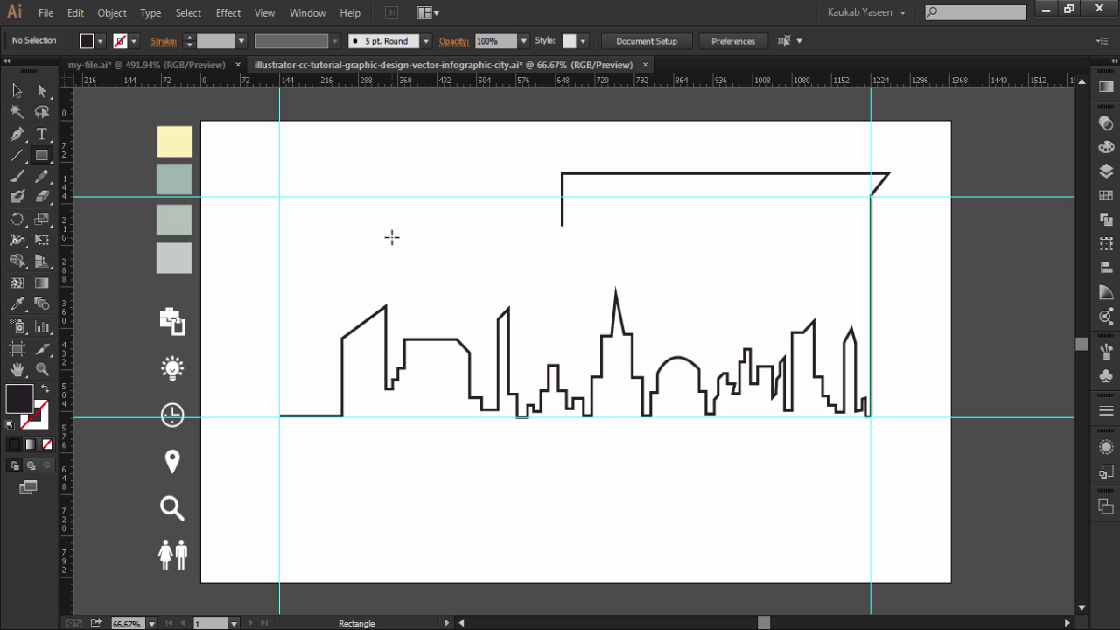
left_click_drag(386, 228, 453, 268)
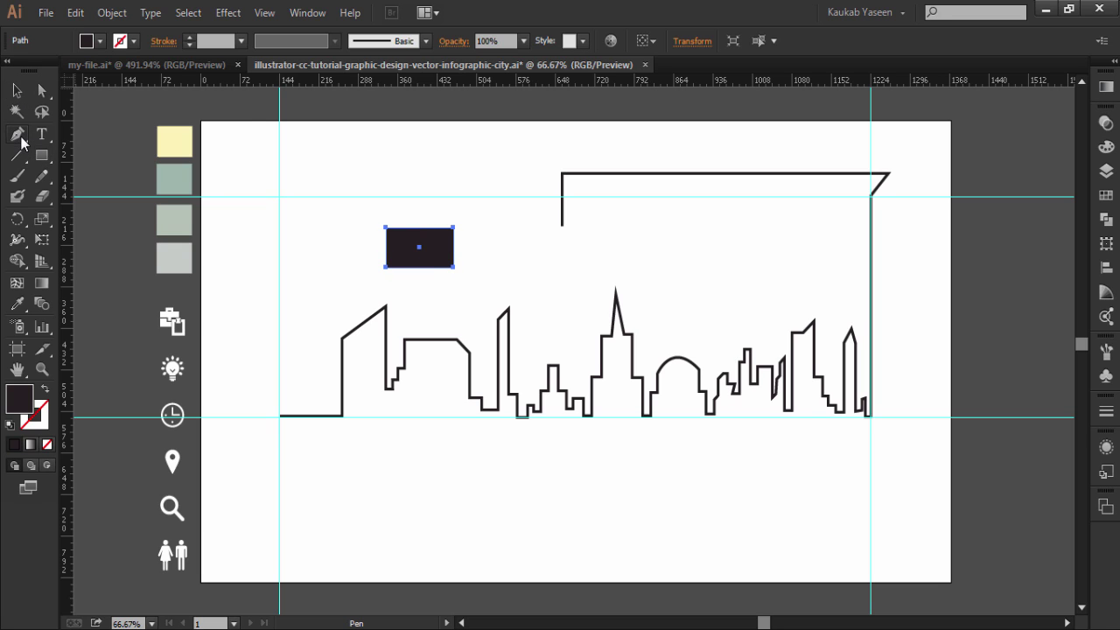
left_click_drag(17, 133, 77, 154)
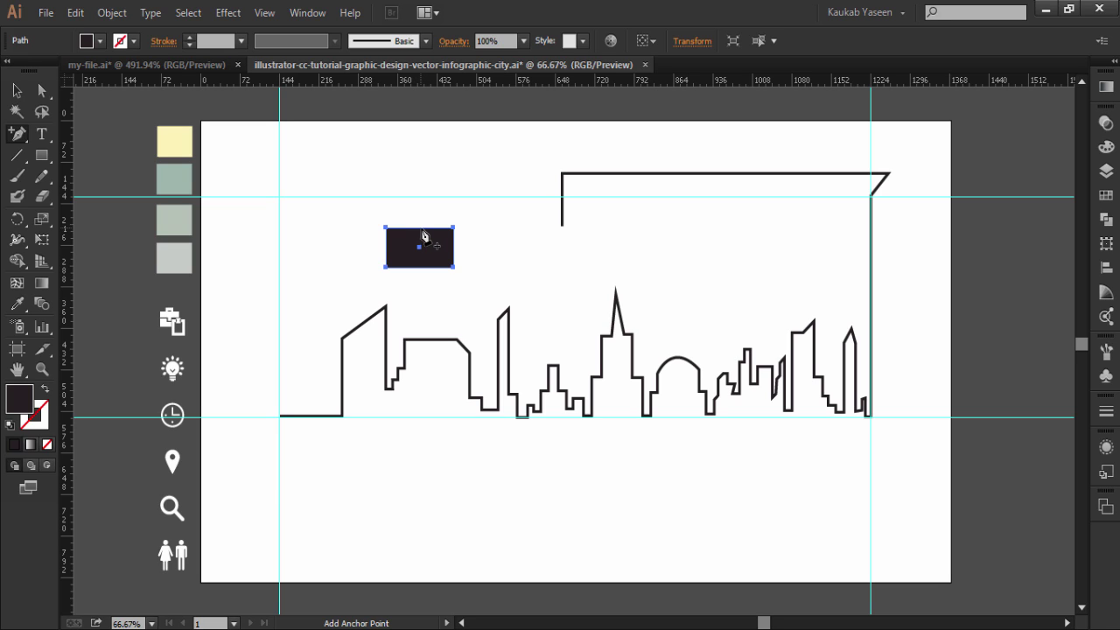
left_click(420, 228)
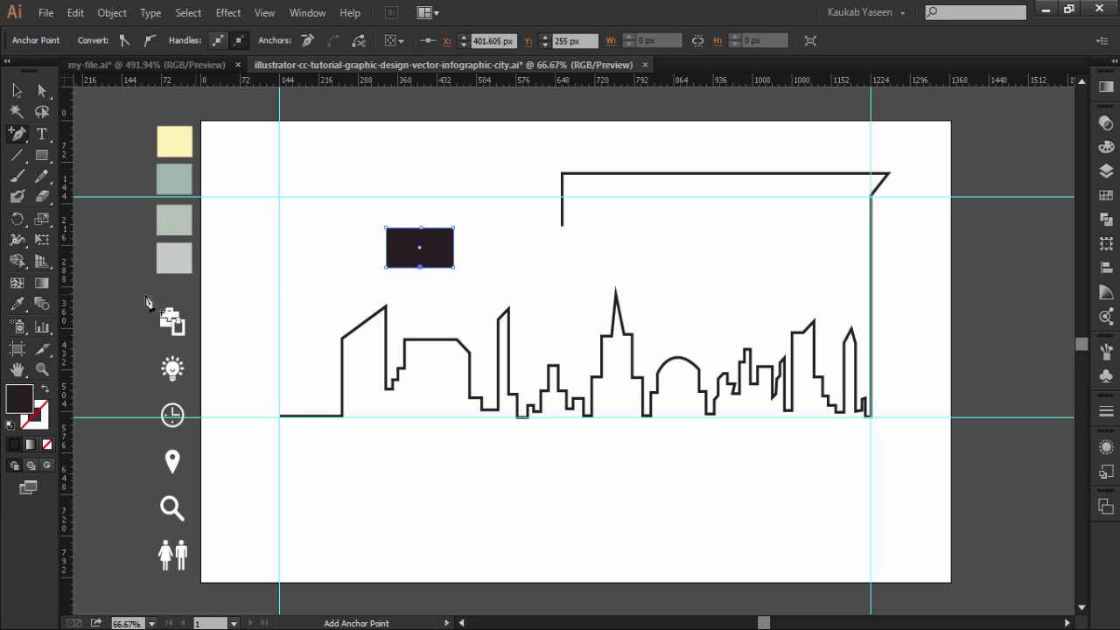
left_click(42, 371)
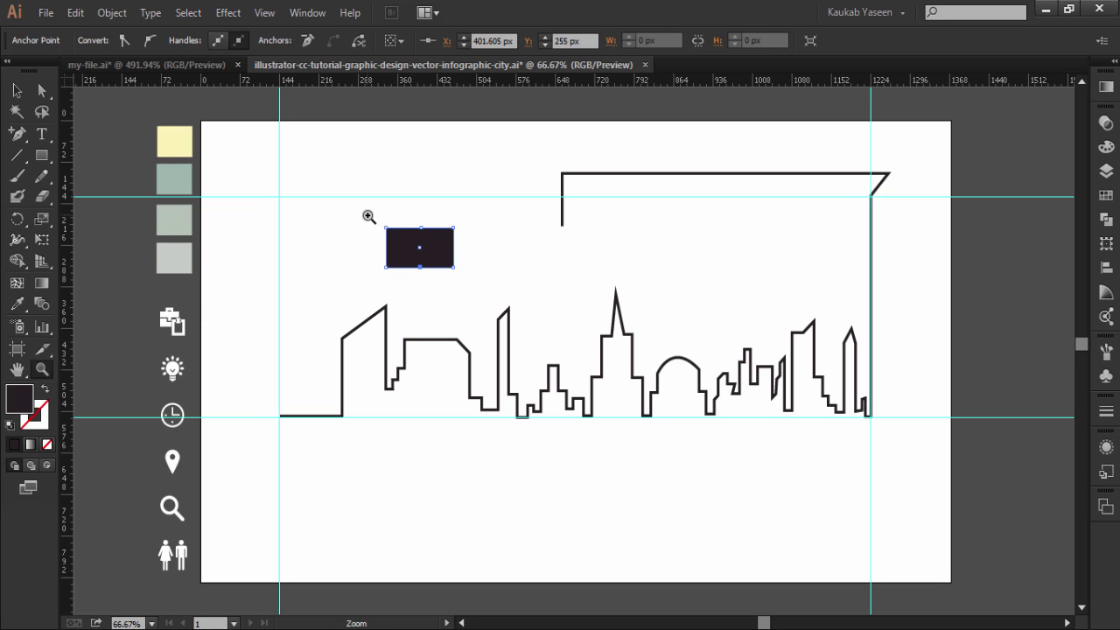
Taper the rectangle's right end by deleting its top-right and bottom-right corner points.
left_click_drag(368, 216, 497, 315)
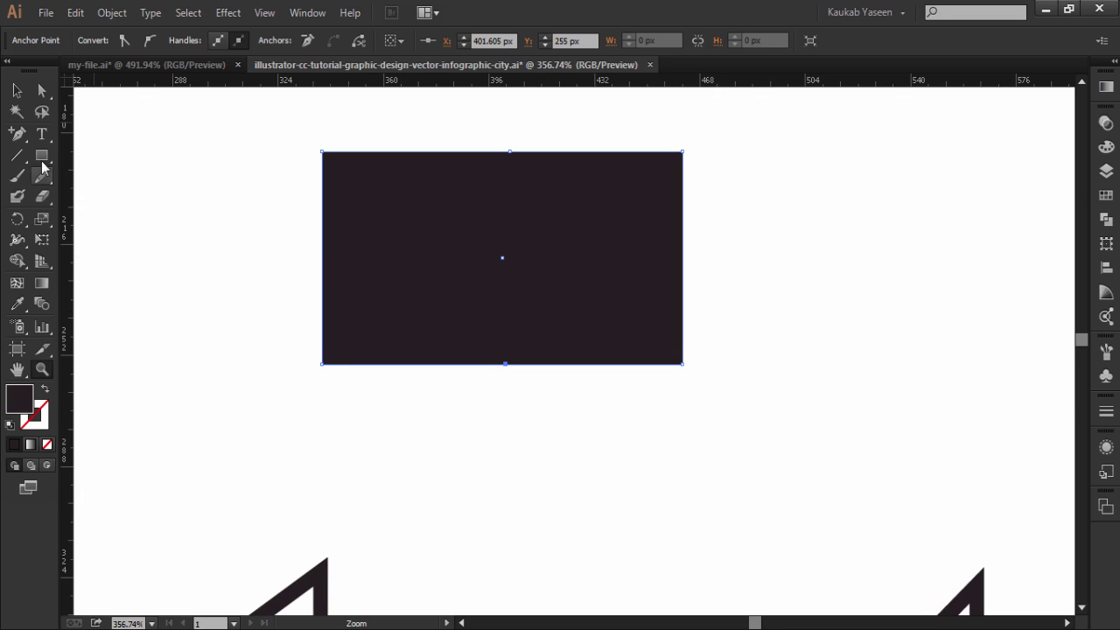
left_click(18, 134)
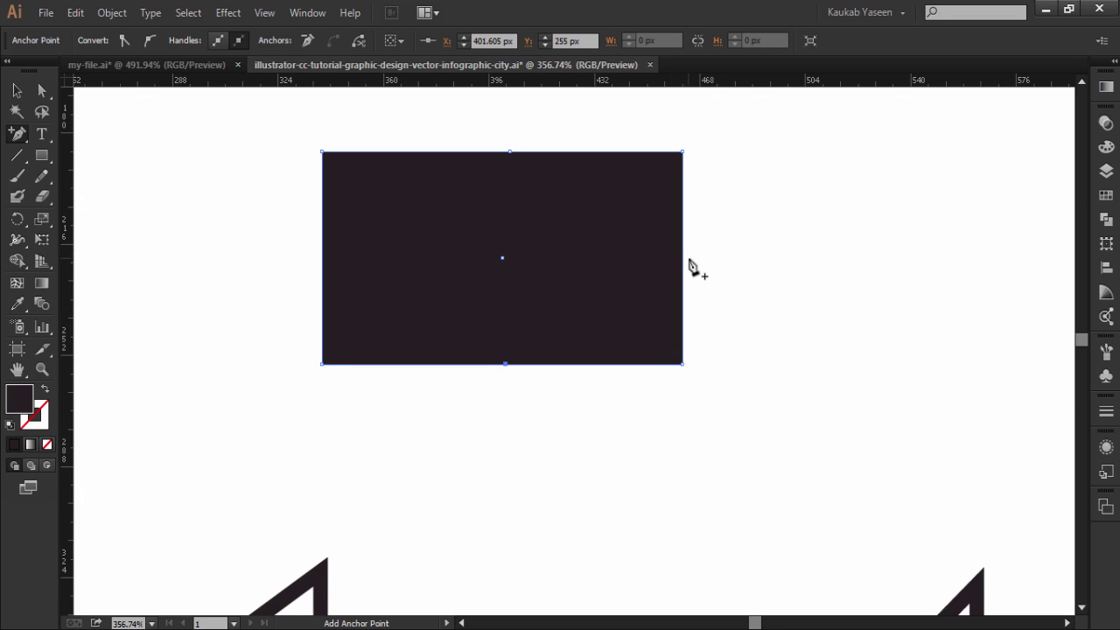
left_click(682, 209)
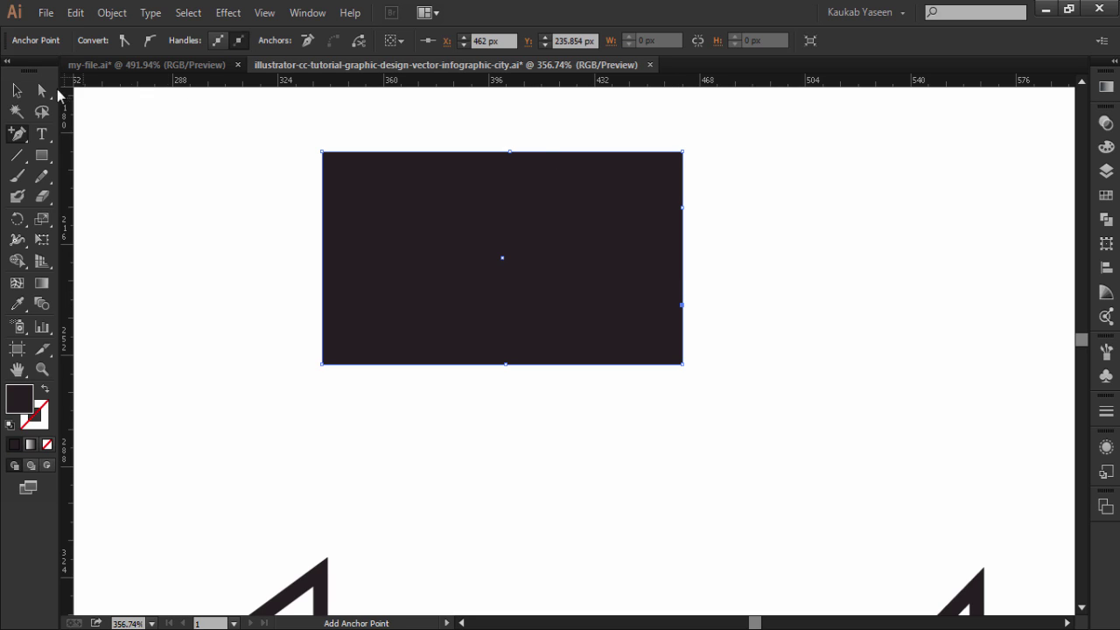
left_click(16, 92)
left_click_drag(18, 134, 113, 172)
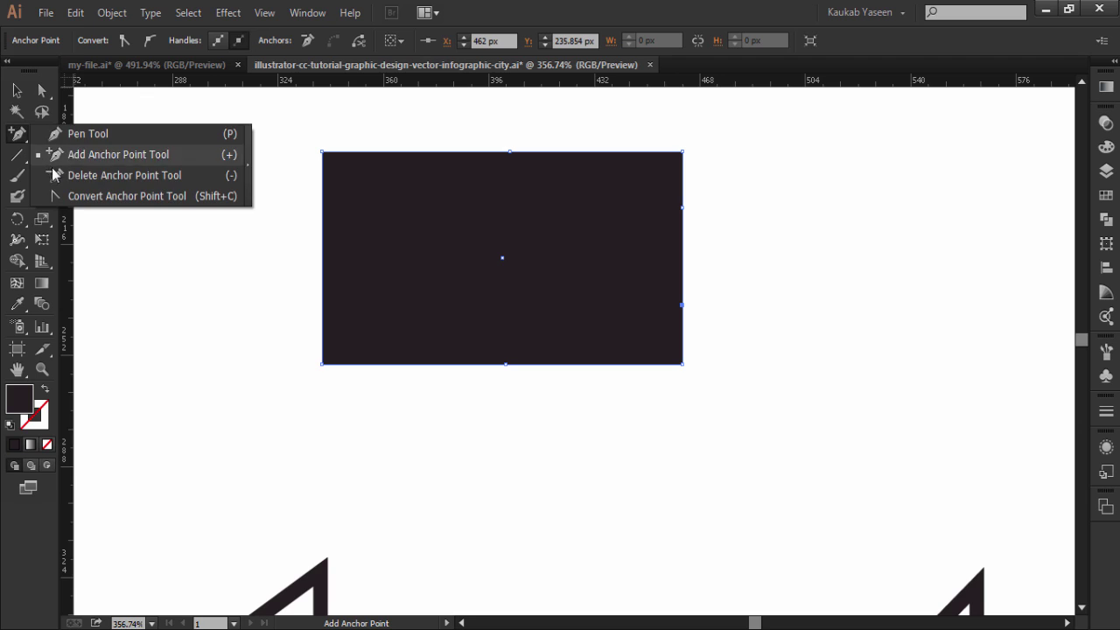
left_click(682, 153)
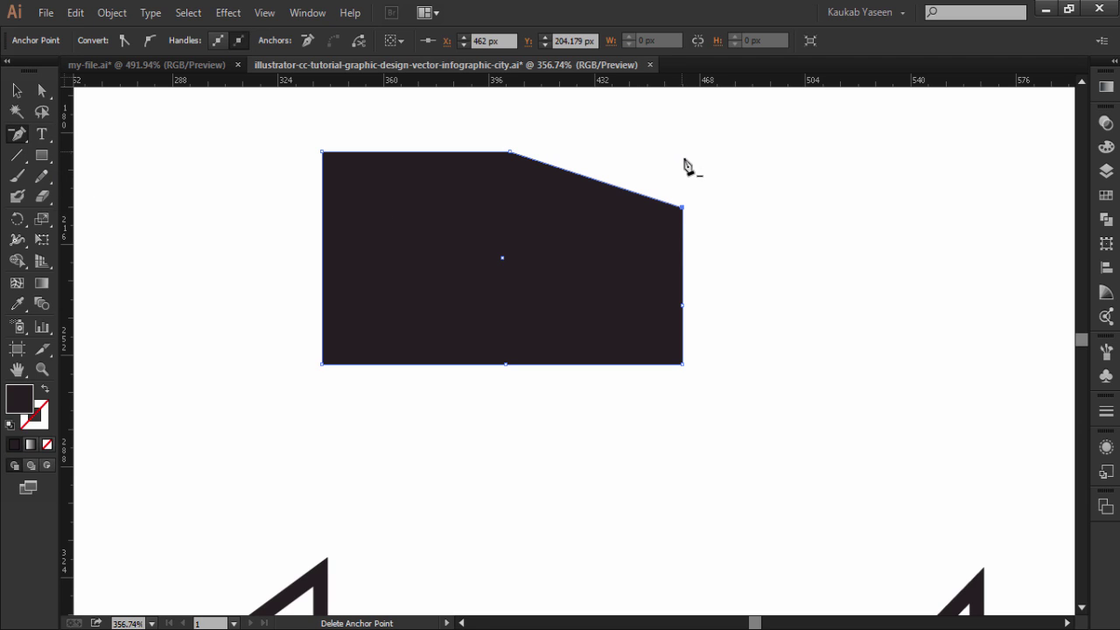
left_click(682, 364)
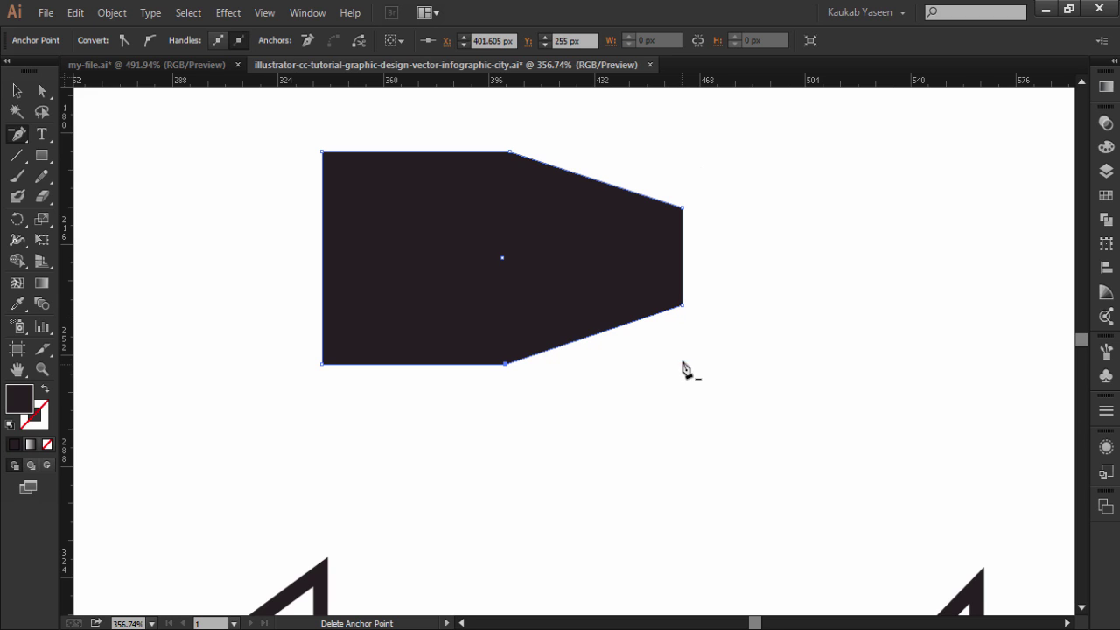
Scale the tapered dark shape down to a small size above the skyline.
left_click(15, 91)
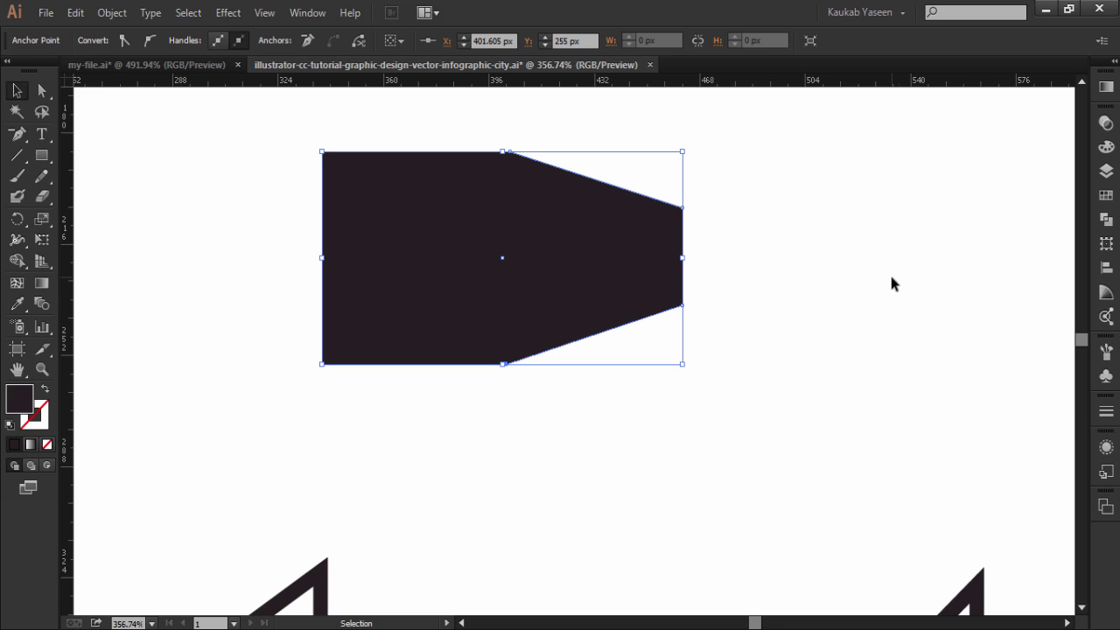
key("ctrl+0")
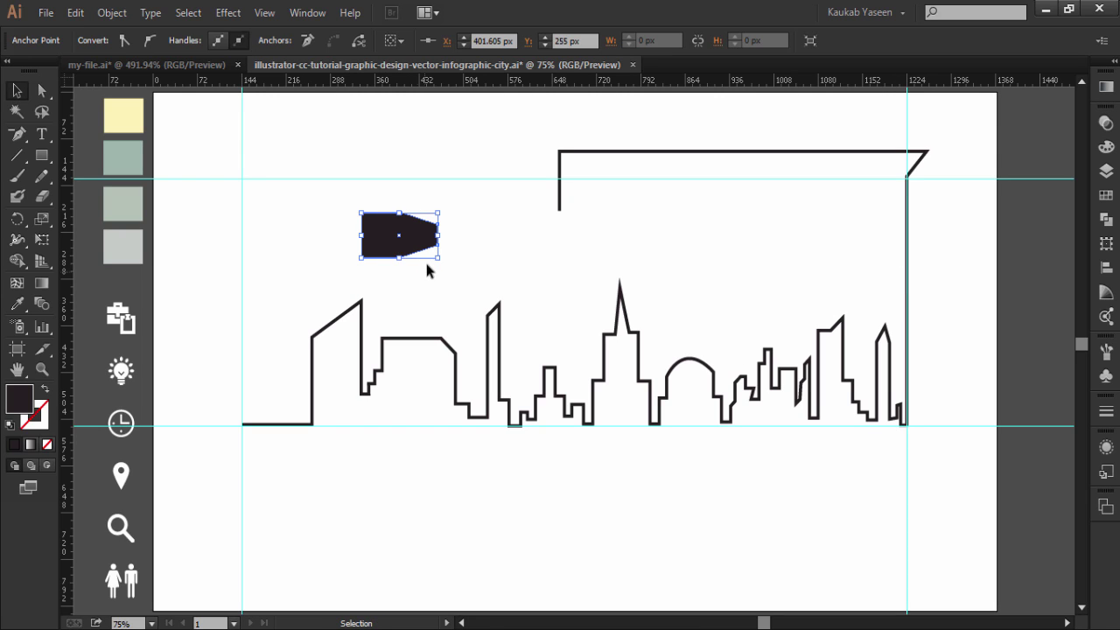
left_click_drag(438, 258, 420, 247)
left_click(466, 245)
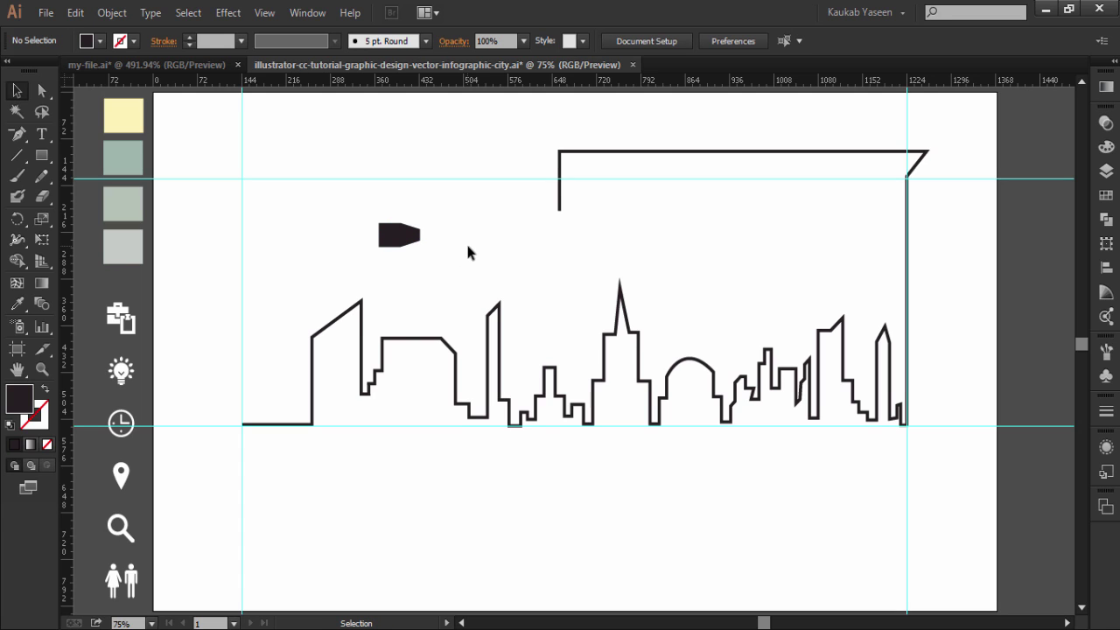
key("ctrl+minus")
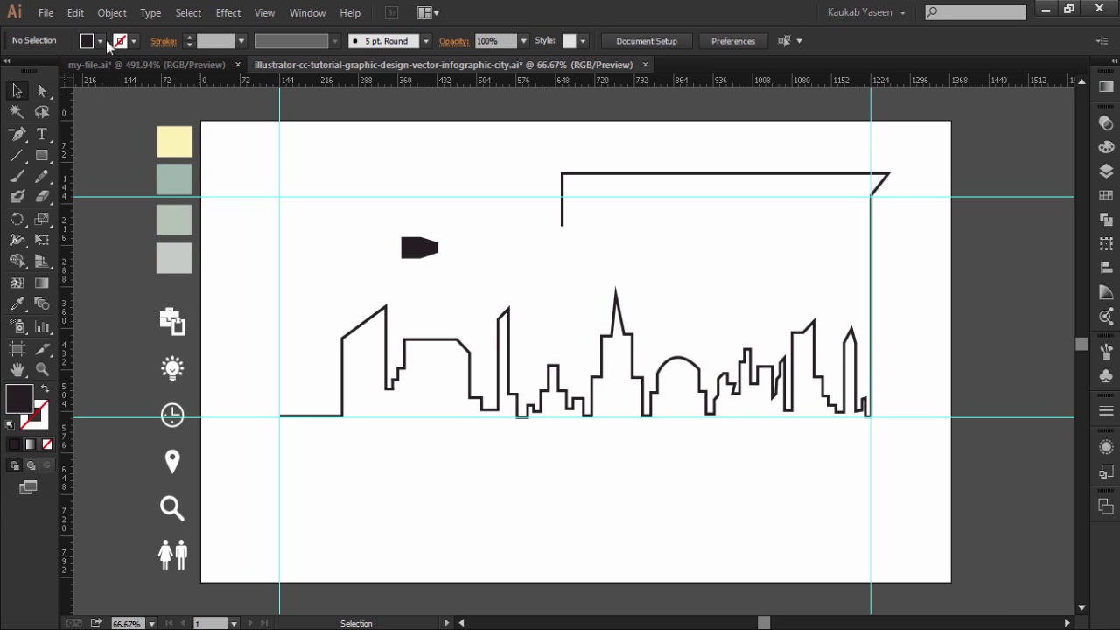
Set the fill to white and draw a small circle left of the dark shape.
left_click(41, 160)
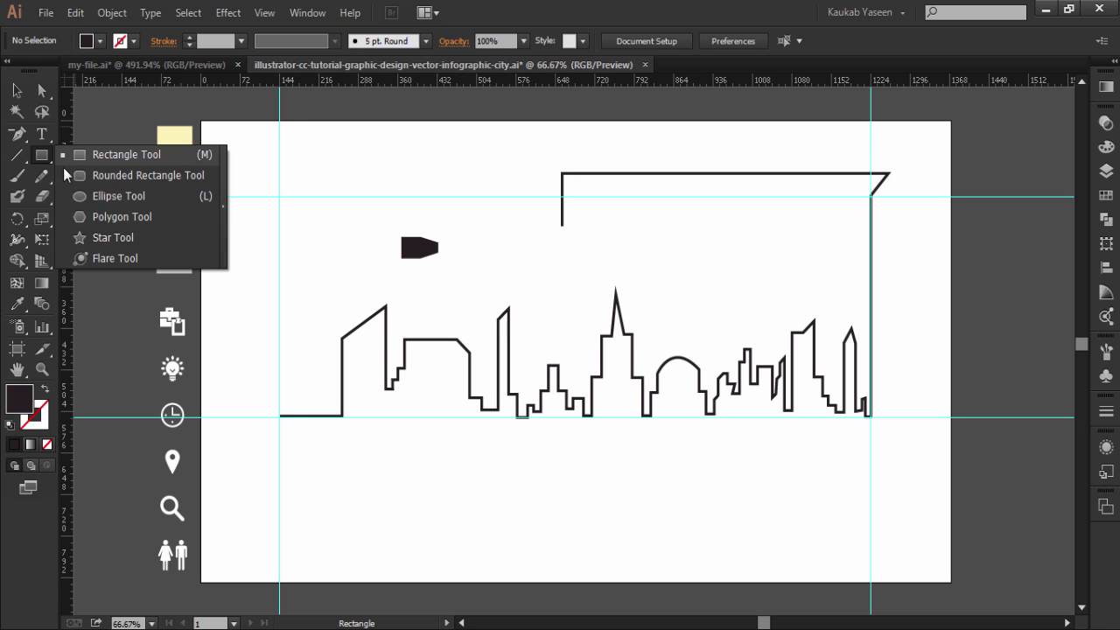
key("v")
left_click(87, 40)
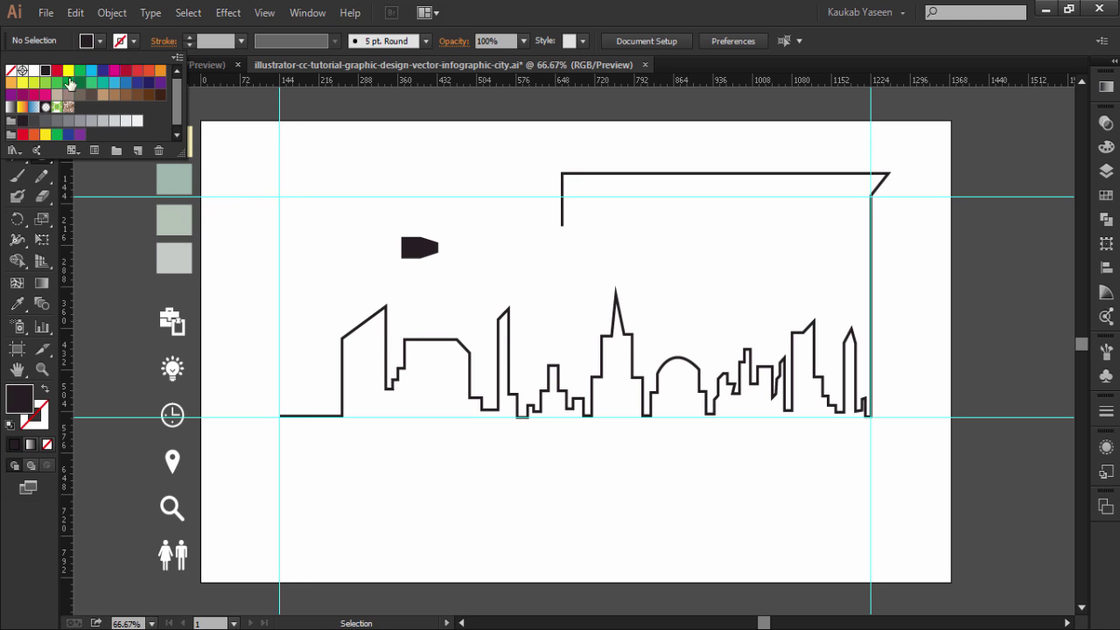
left_click(33, 70)
key("l")
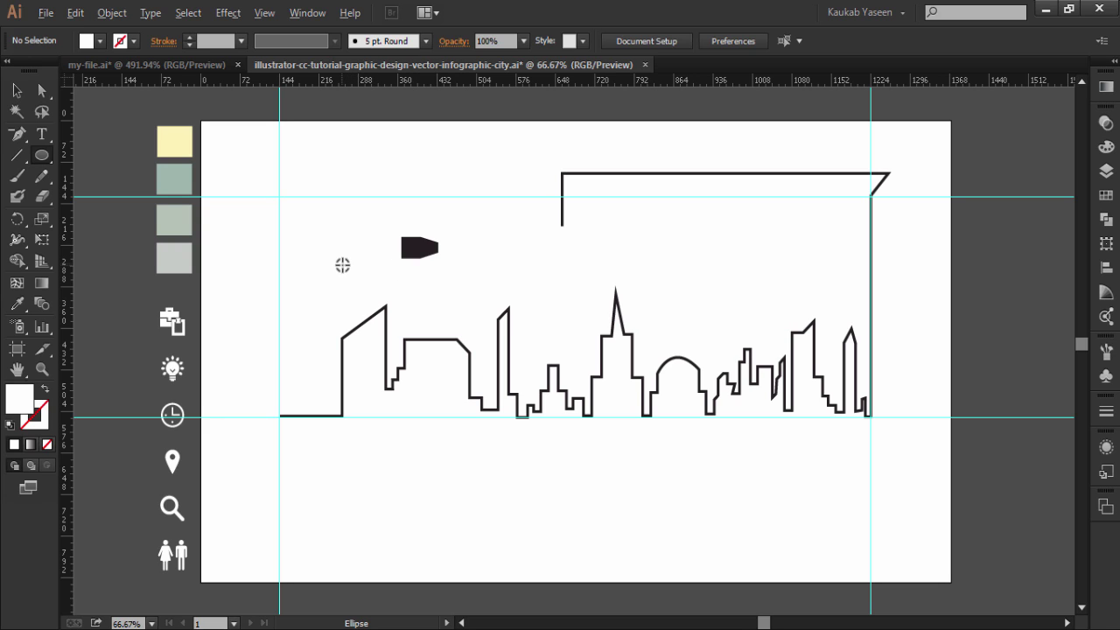
left_click_drag(342, 266, 351, 273)
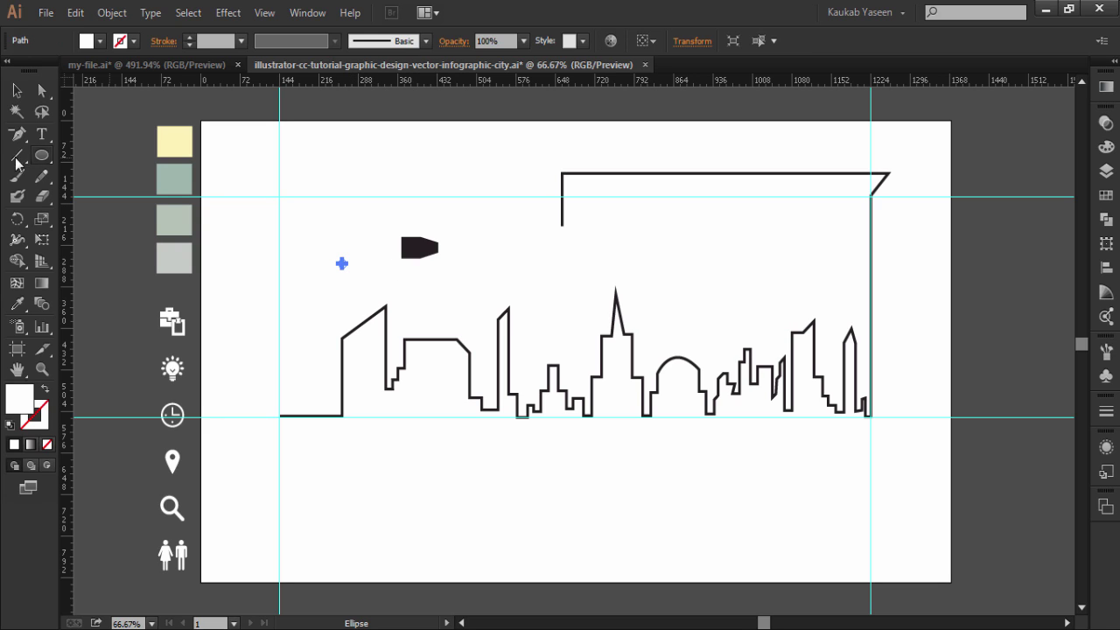
Move the white circle onto the left end of the dark tapered shape.
key("v")
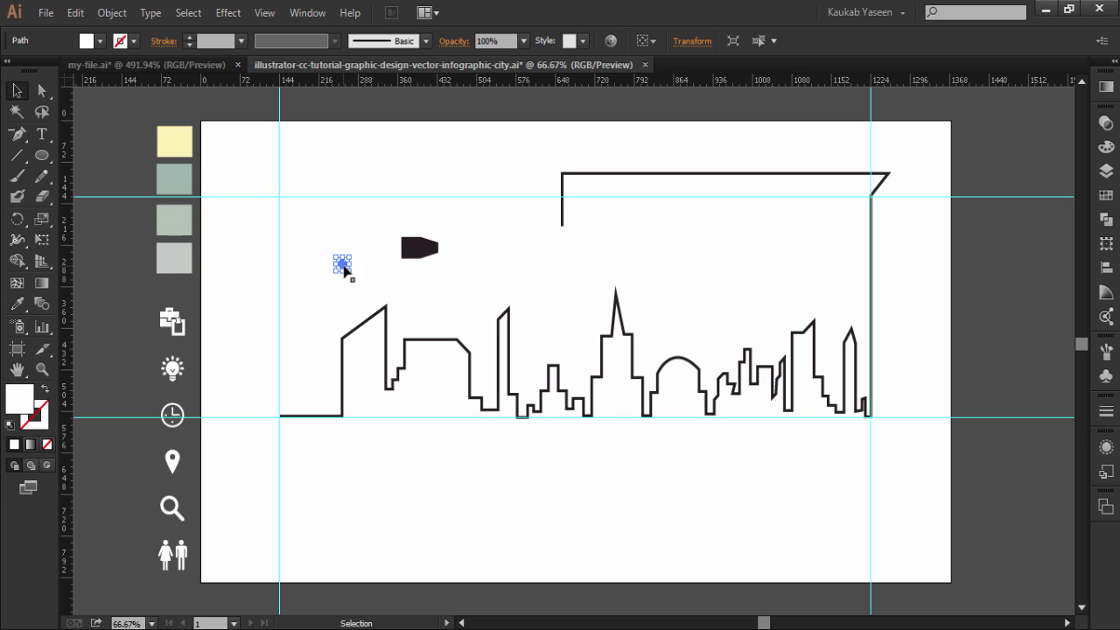
left_click_drag(344, 266, 409, 256)
left_click(450, 293)
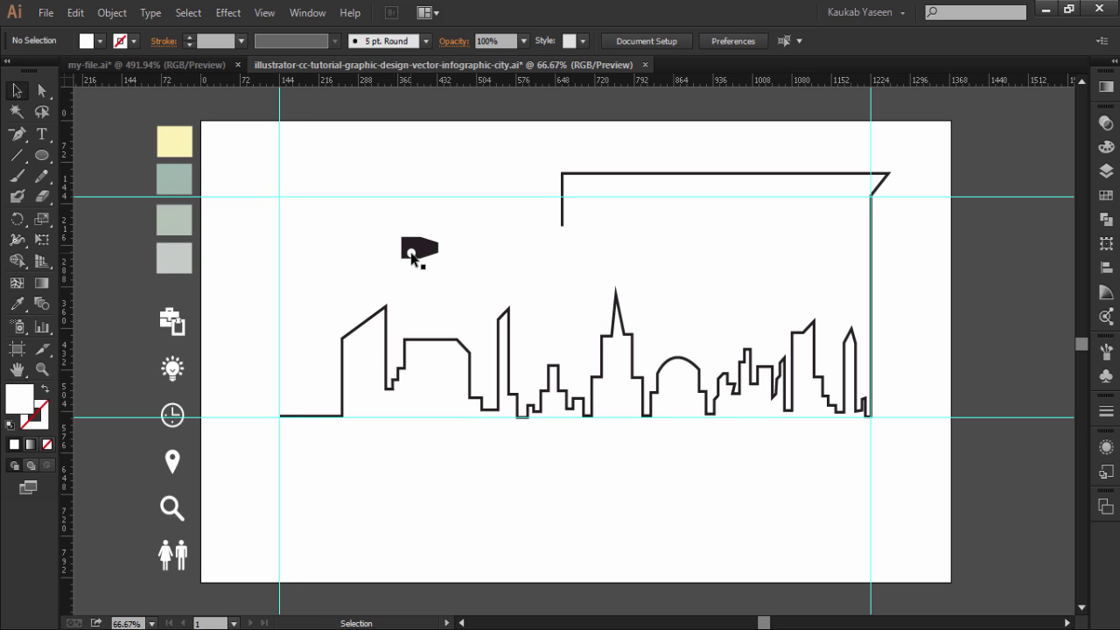
left_click(410, 252)
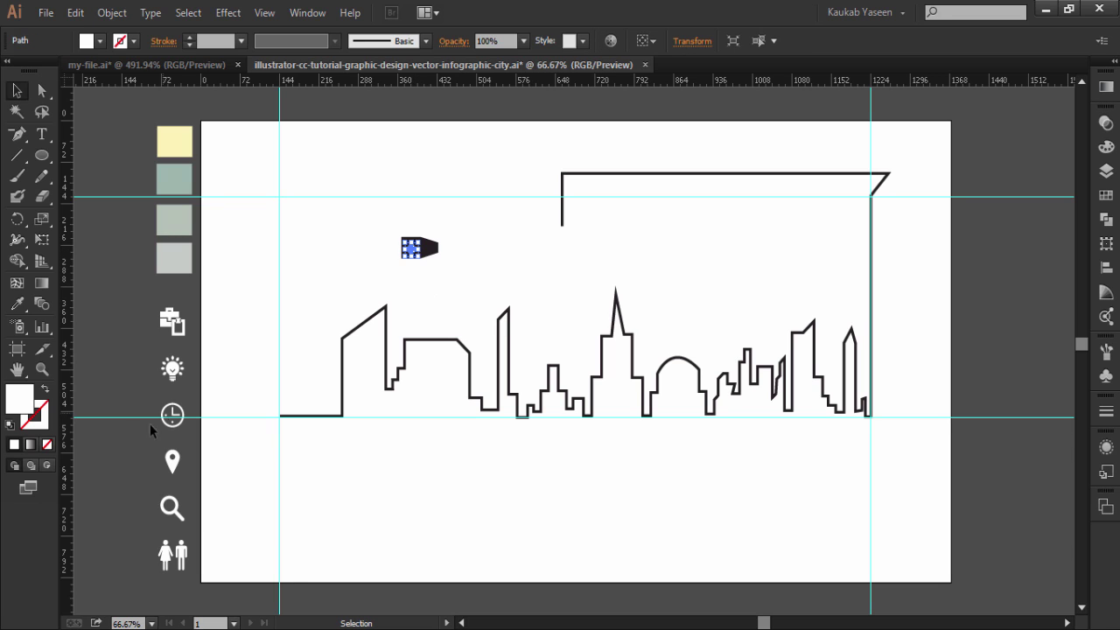
left_click(41, 370)
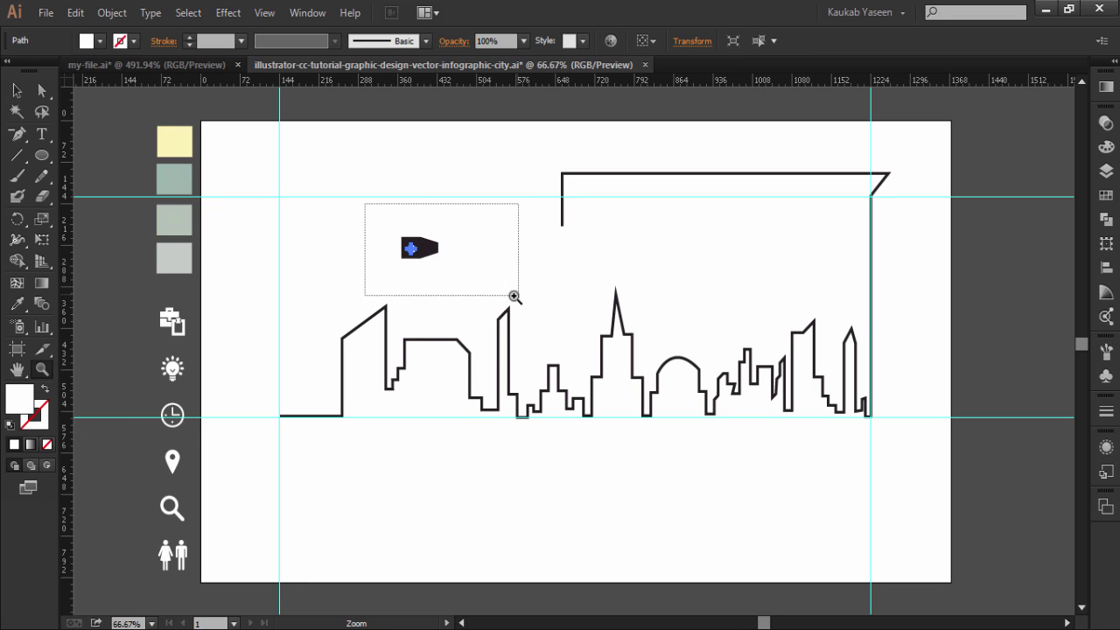
Shrink the white circle to a small dot and group the two stacked white dots.
left_click_drag(364, 204, 517, 294)
left_click(16, 88)
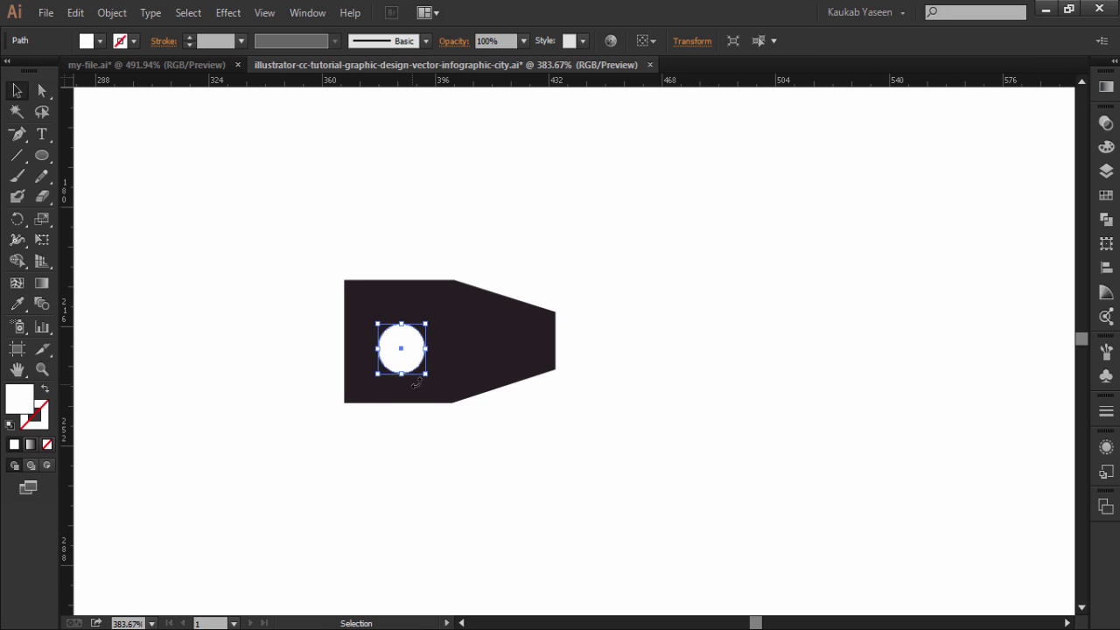
left_click_drag(429, 378, 421, 371)
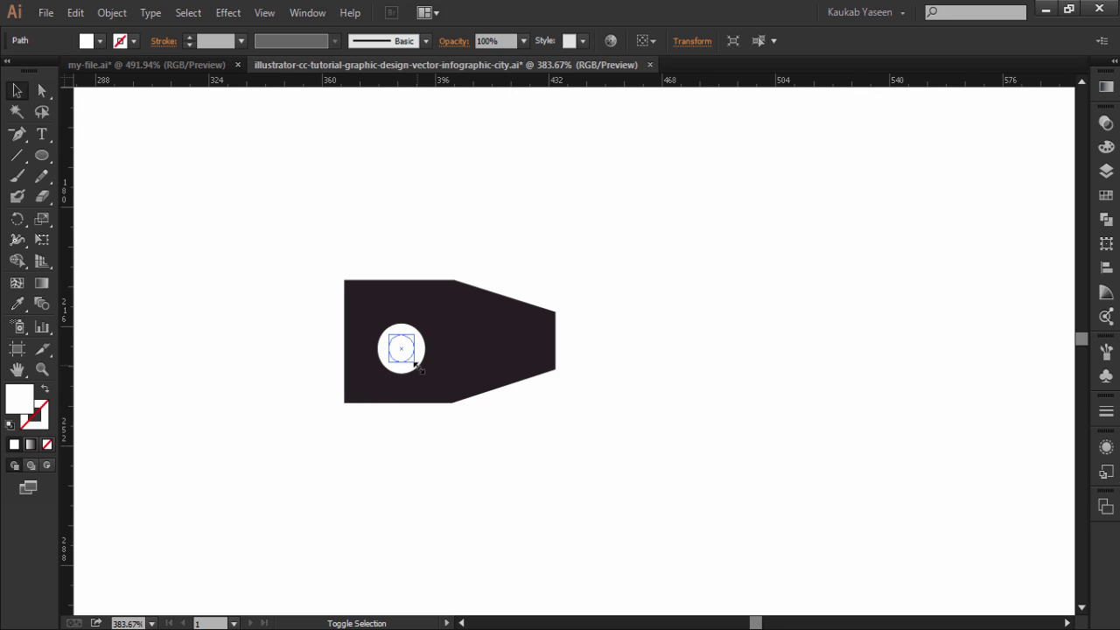
mouse_move(421, 371)
left_mouse_down()
mouse_move(410, 355)
mouse_move(394, 371)
mouse_move(399, 333)
mouse_move(392, 361)
left_mouse_up()
right_click(392, 363)
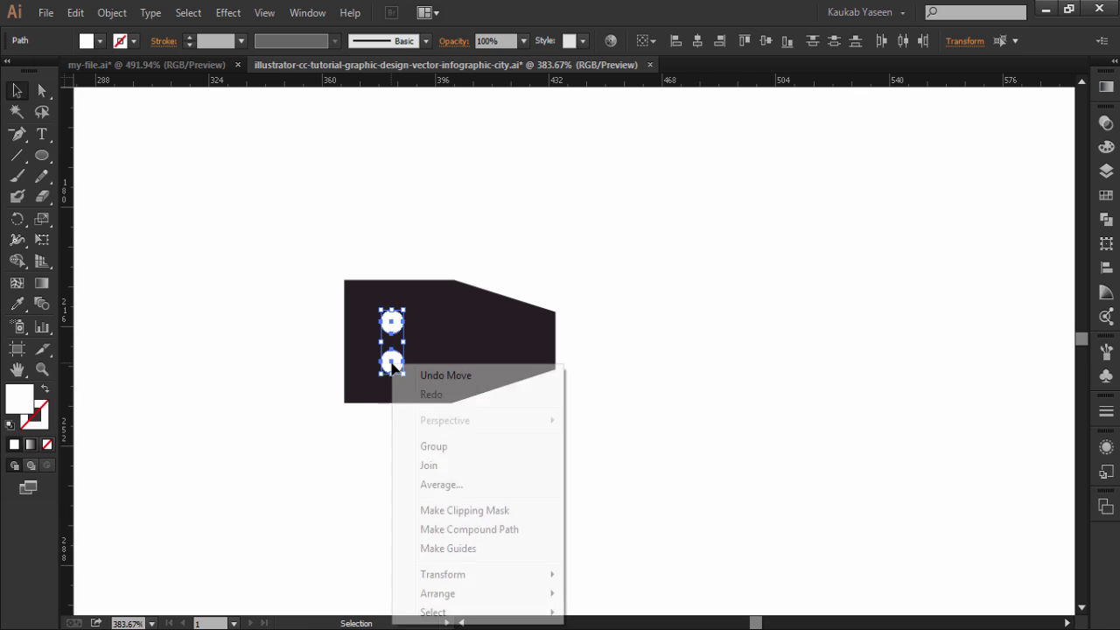
left_click(433, 448)
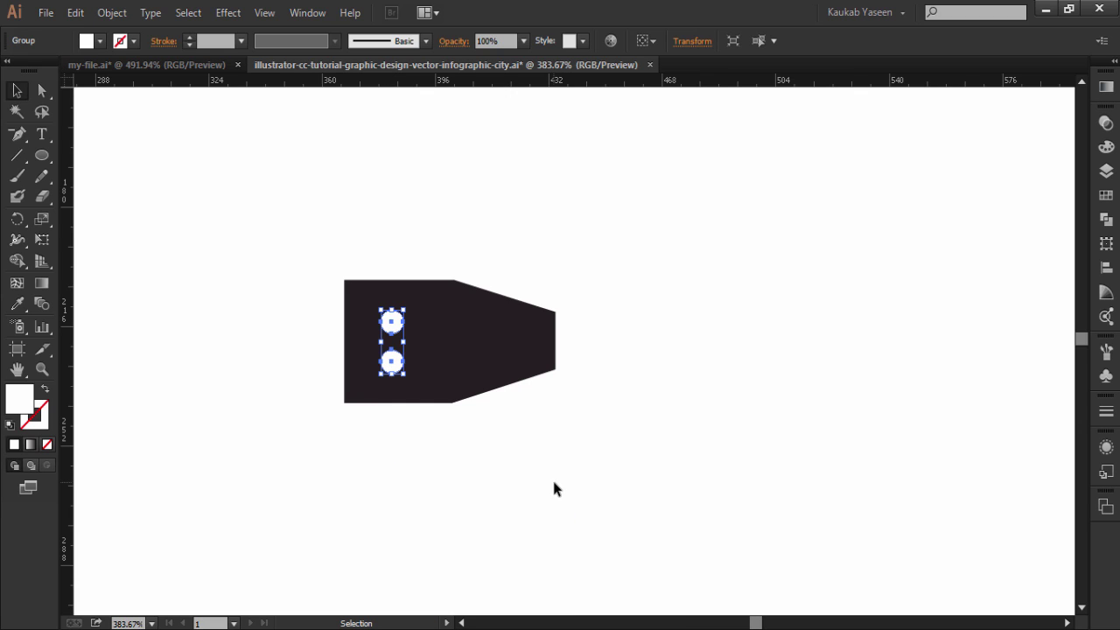
Centre the dots horizontally on the dark shape, then nudge them two steps left.
left_click(552, 479)
left_click_drag(363, 256, 465, 419)
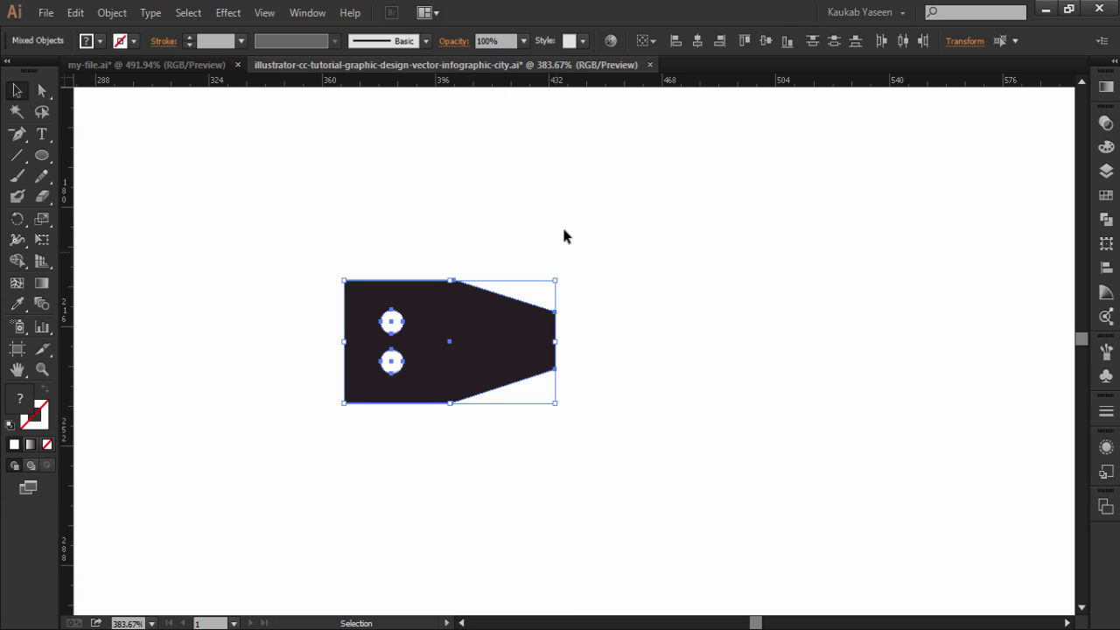
left_click(696, 39)
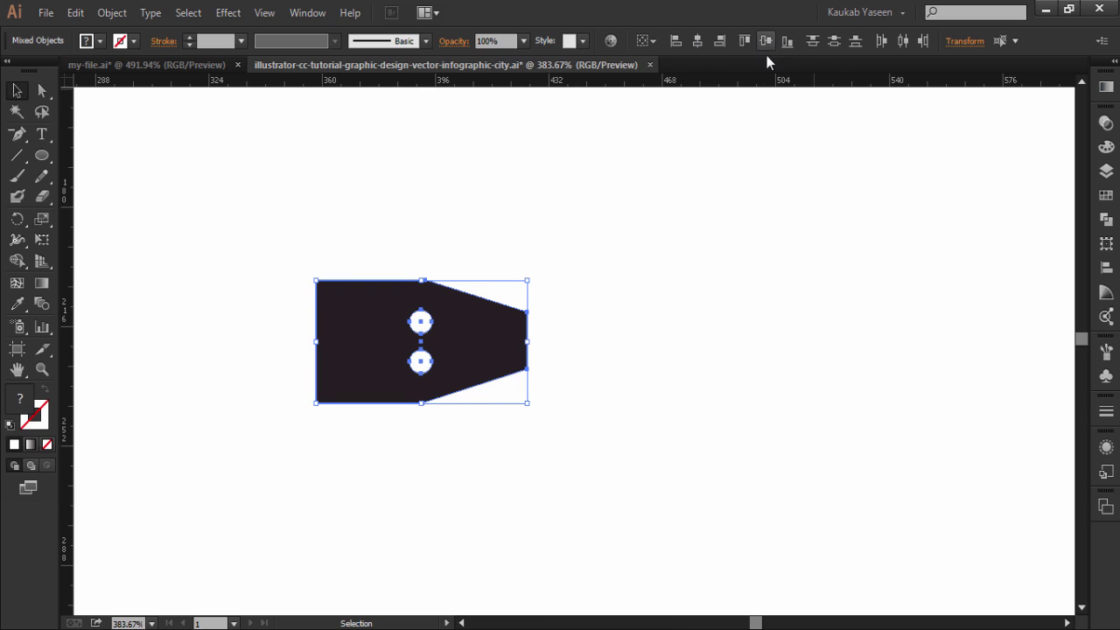
left_click(686, 356)
left_click(424, 366)
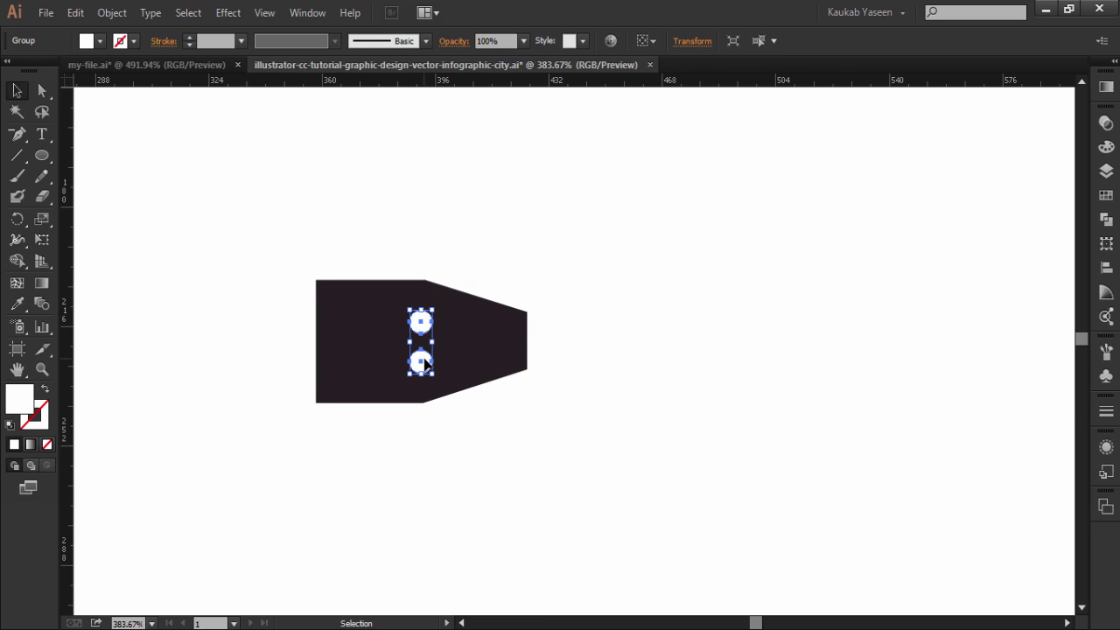
key("Left")
key("Left")
key("Left")
key("Left")
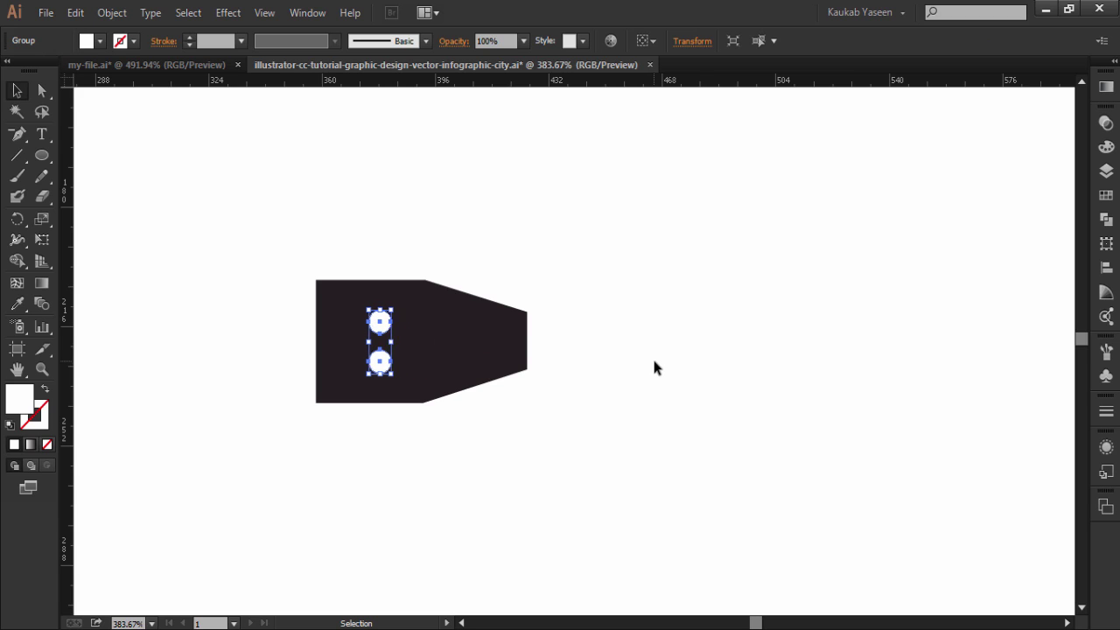
key("Left")
key("Left")
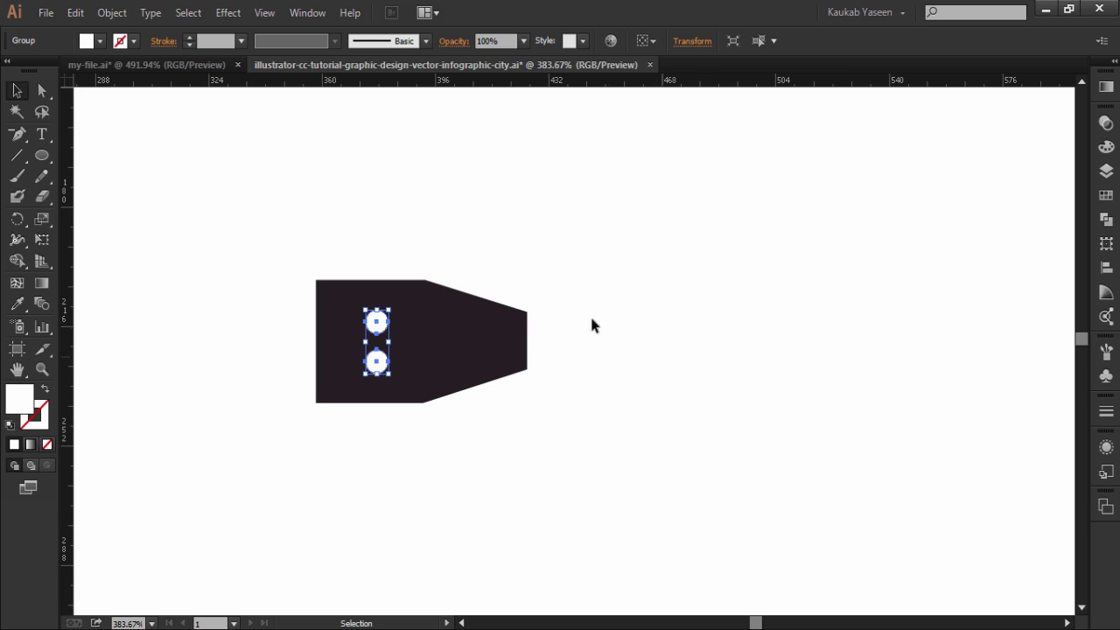
Group the dark shape with its two white dots into one lamp-head icon.
left_click_drag(328, 254, 429, 416)
right_click(402, 333)
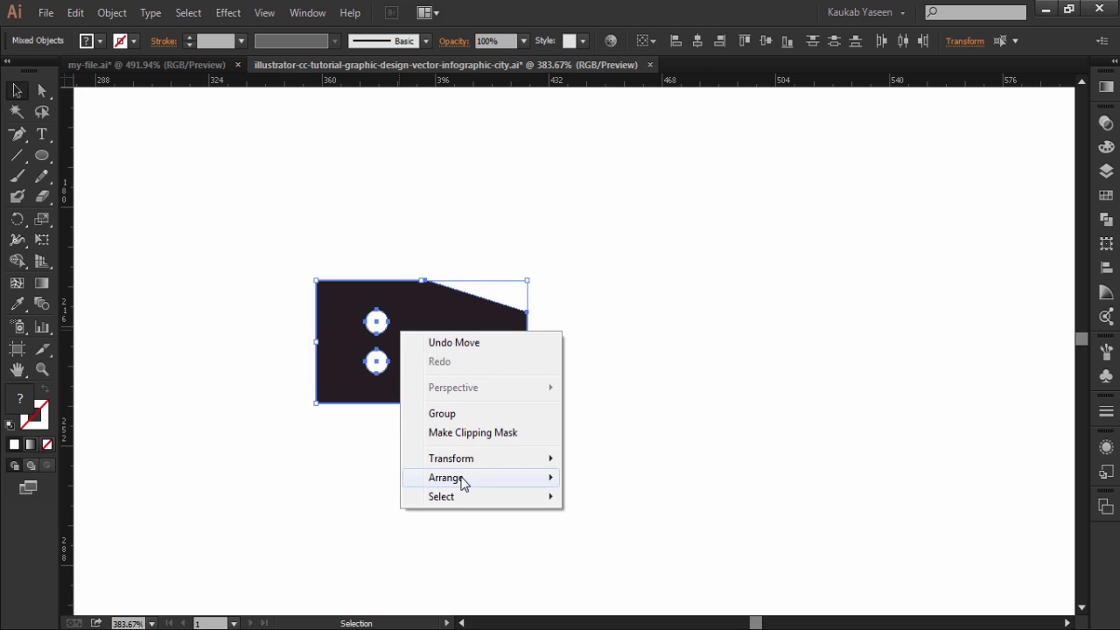
left_click(442, 413)
left_click(686, 433)
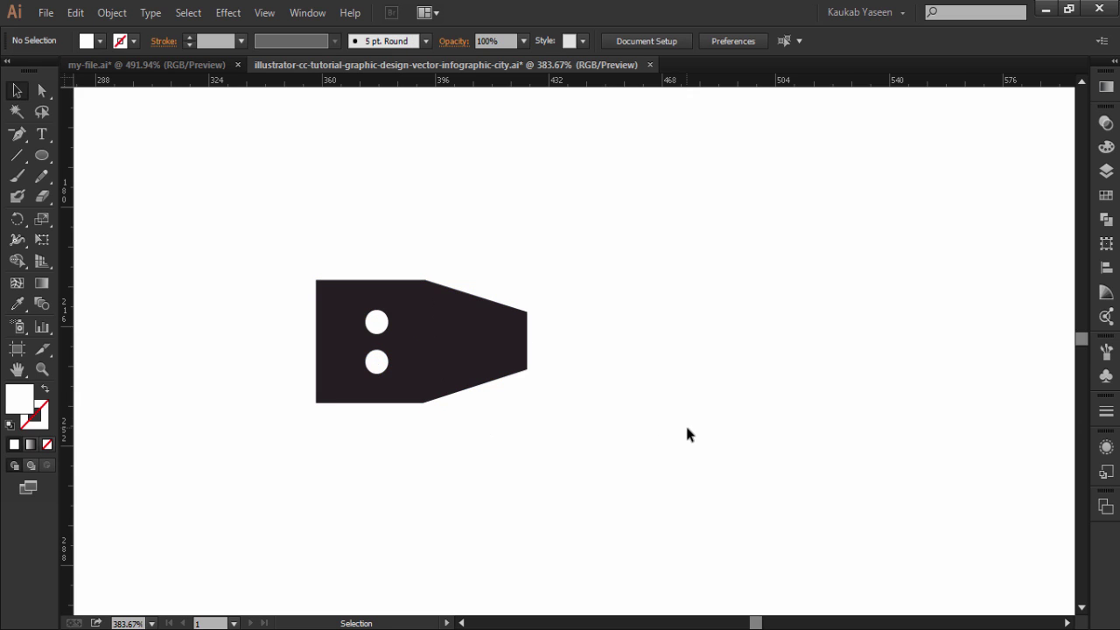
key("ctrl+0")
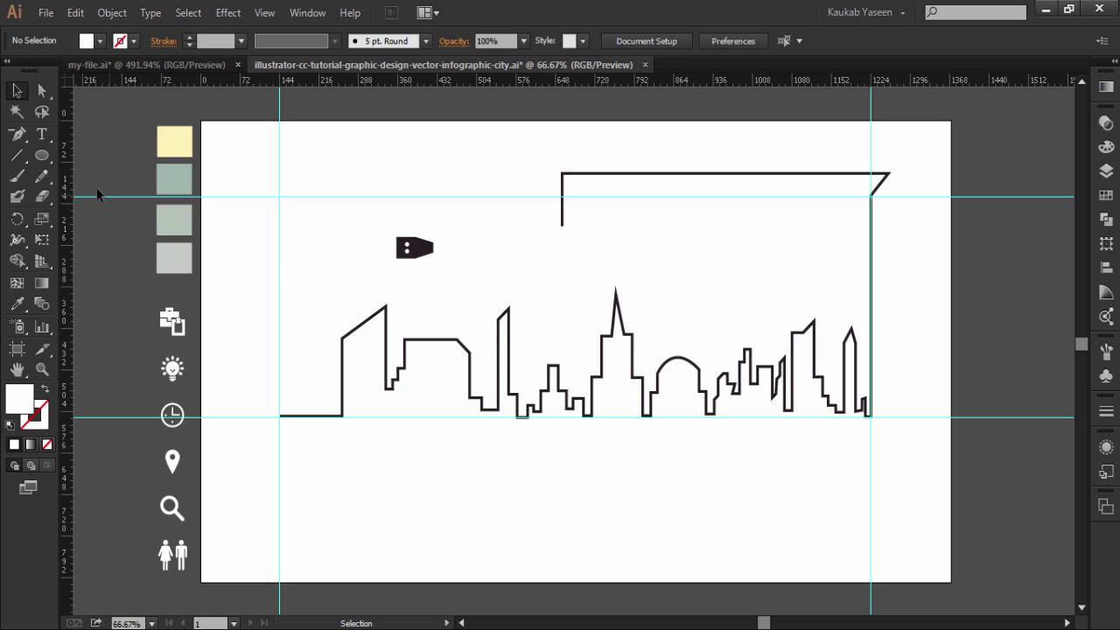
Draw a sage green square to the left of the lamp shape.
left_click(181, 180)
left_click_drag(41, 155, 97, 155)
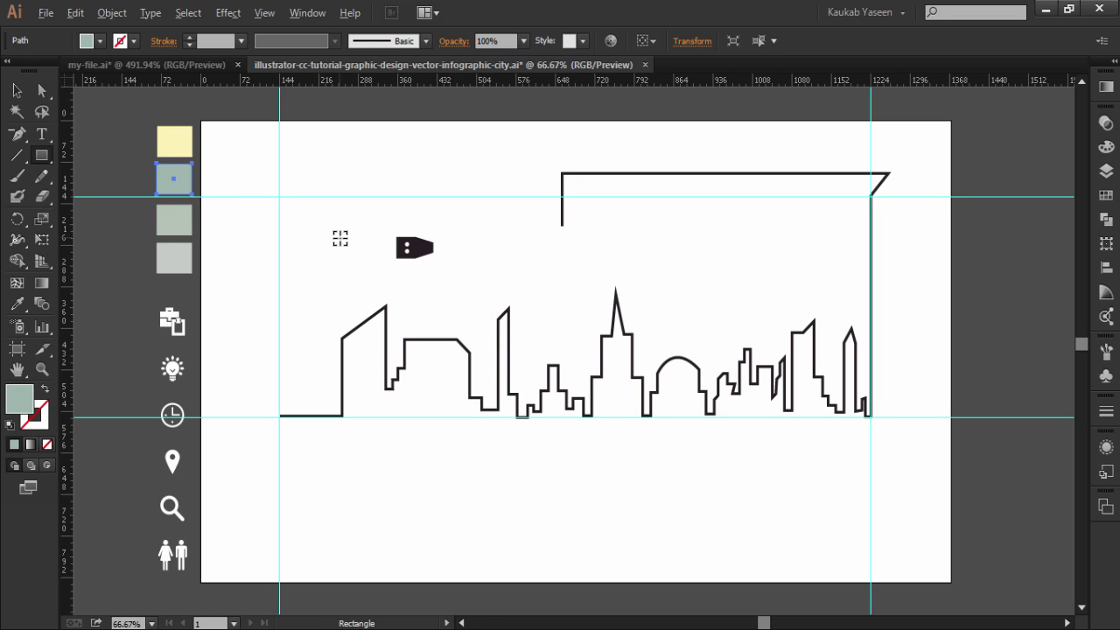
mouse_move(404, 244)
left_mouse_down()
mouse_move(432, 264)
mouse_move(344, 257)
left_mouse_up()
left_click(15, 91)
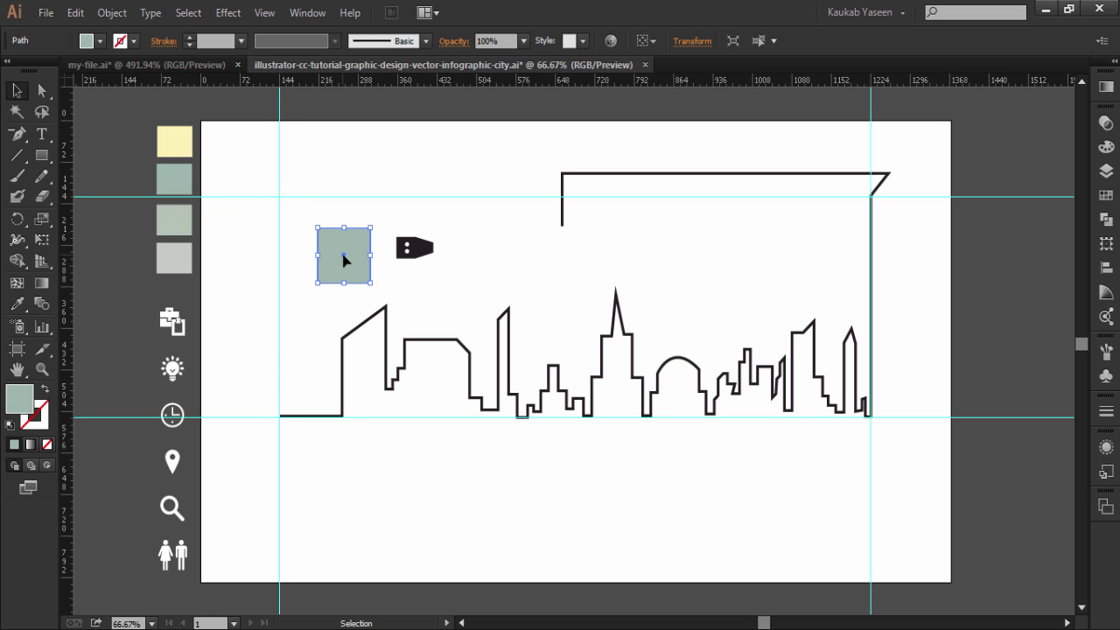
Paste a copy of the square in front and fill it with the fourth swatch's light grey.
left_click(76, 12)
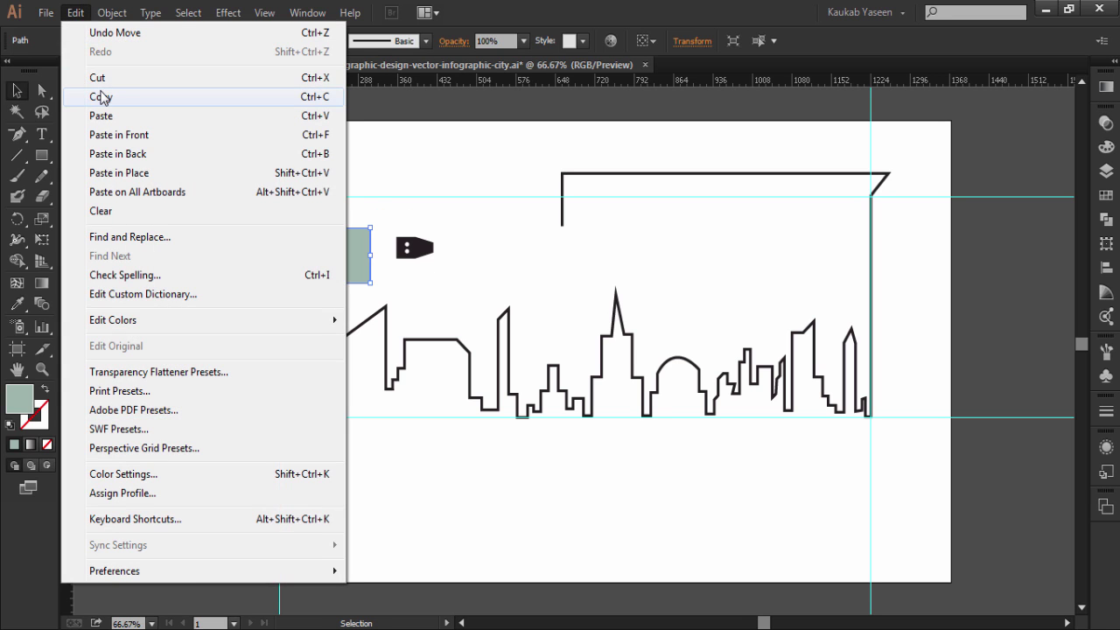
left_click(76, 12)
left_click(76, 12)
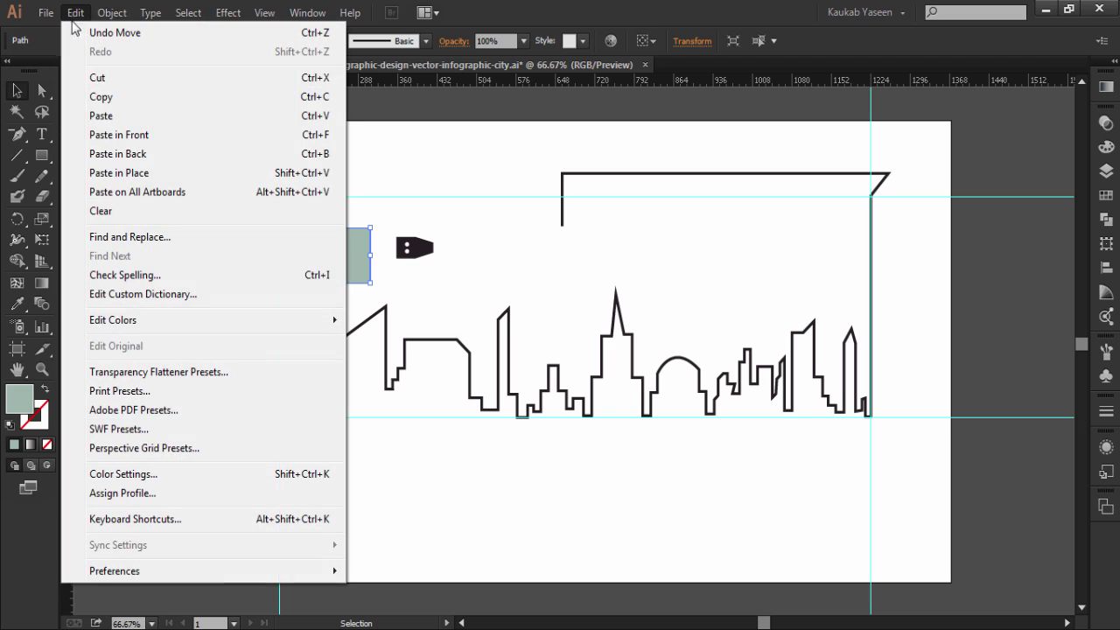
left_click(113, 131)
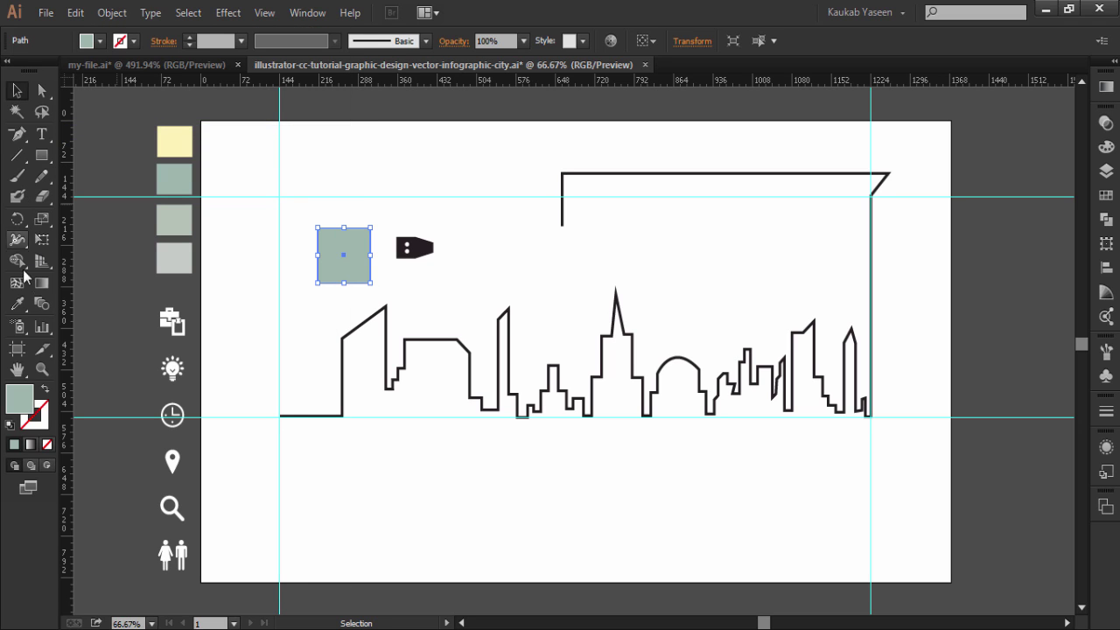
left_click(18, 303)
left_click(171, 260)
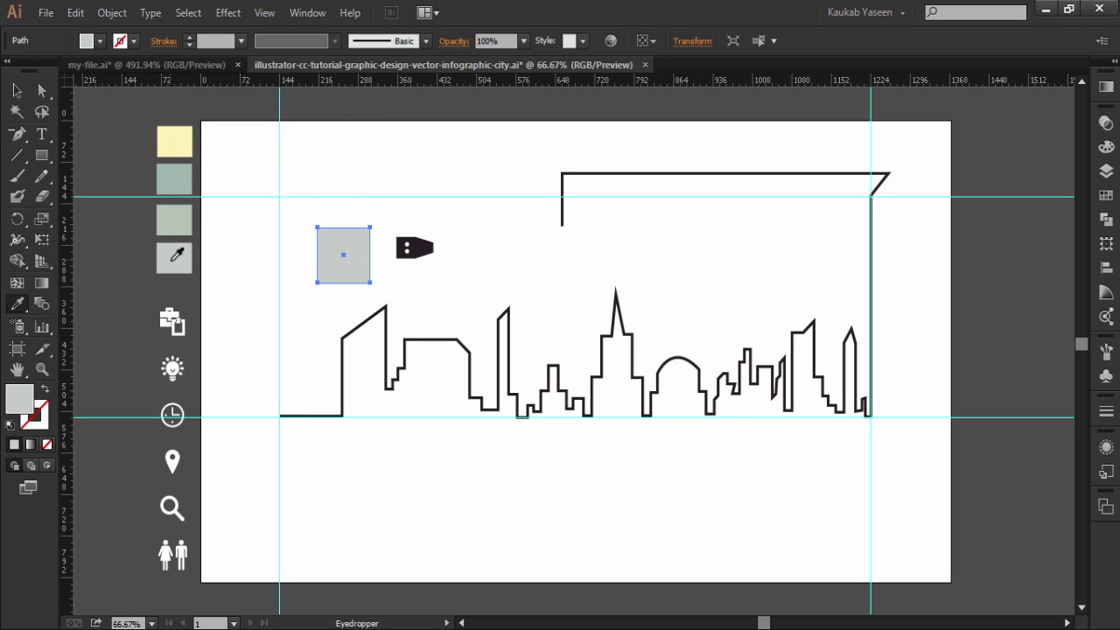
Nudge the grey copy up two steps and narrow it from both sides.
key("Up")
key("Up")
key("Up")
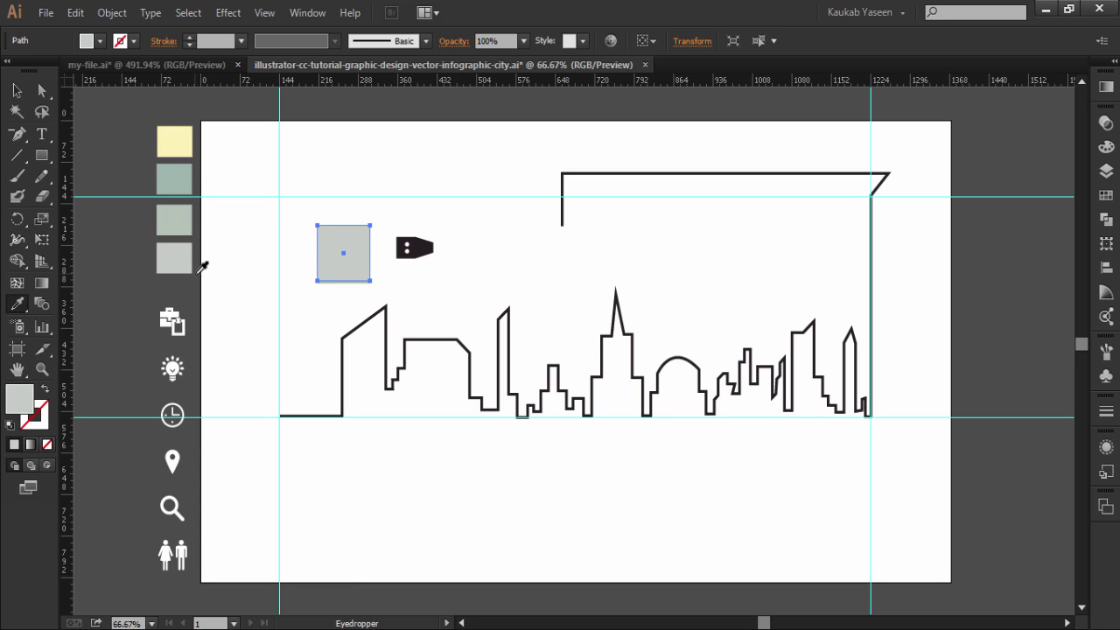
key("Up")
left_click(17, 90)
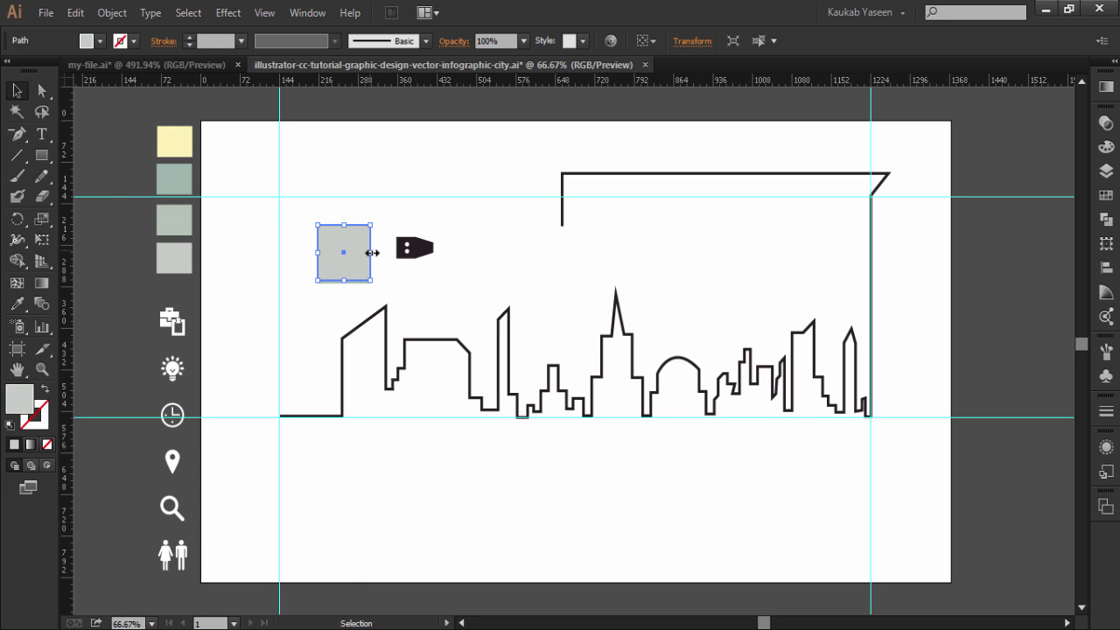
left_click_drag(371, 253, 370, 252)
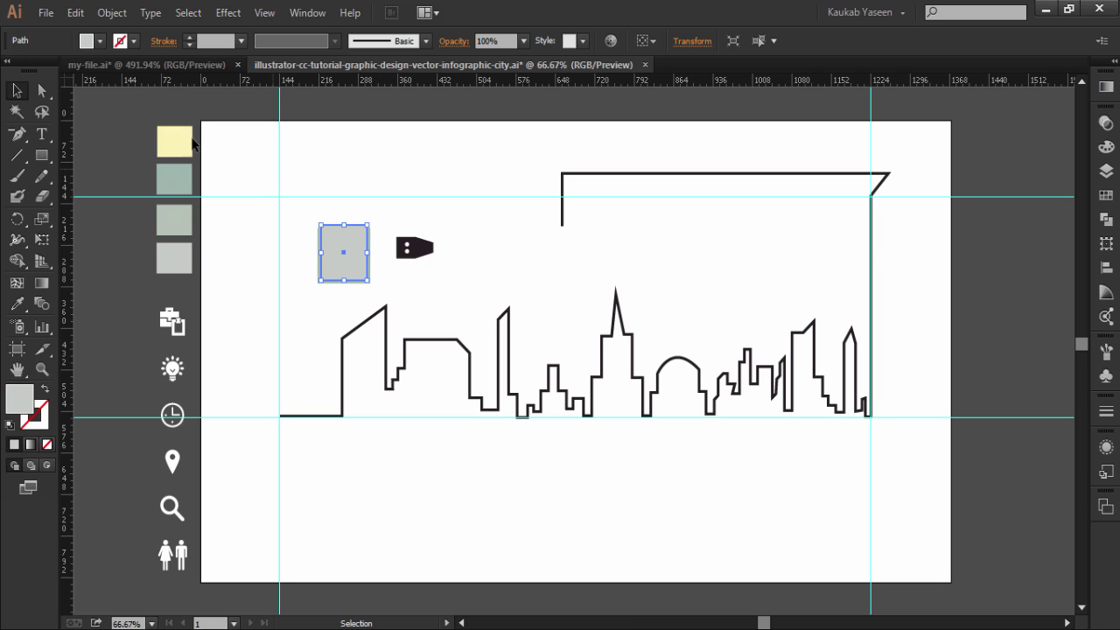
Move the dark tag icon onto the grey square and bring it to the front.
left_click(362, 181)
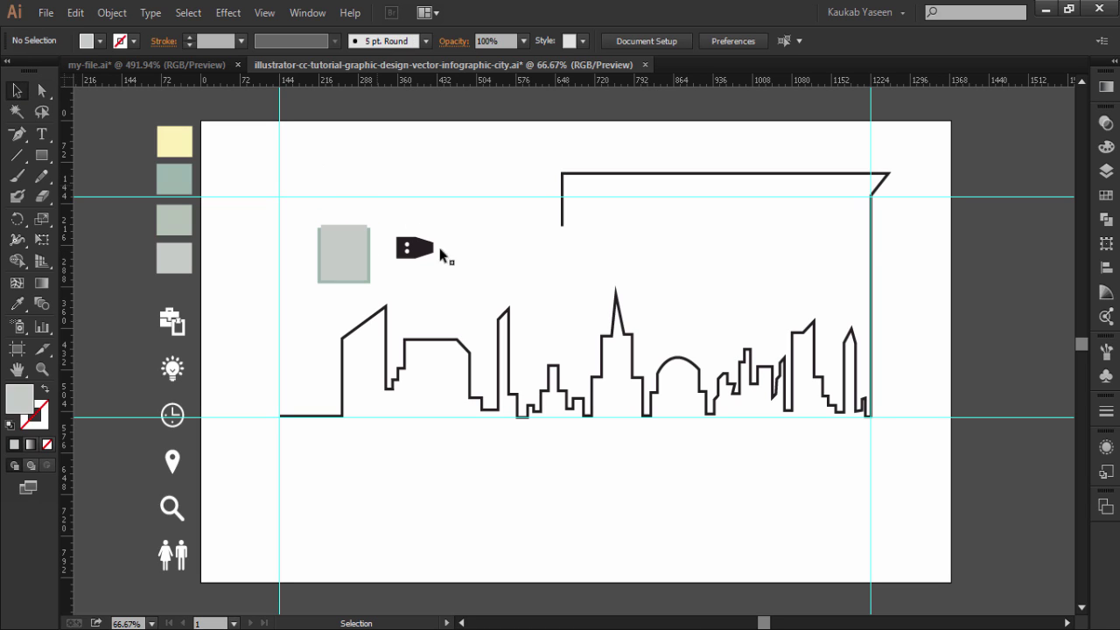
left_click(428, 252)
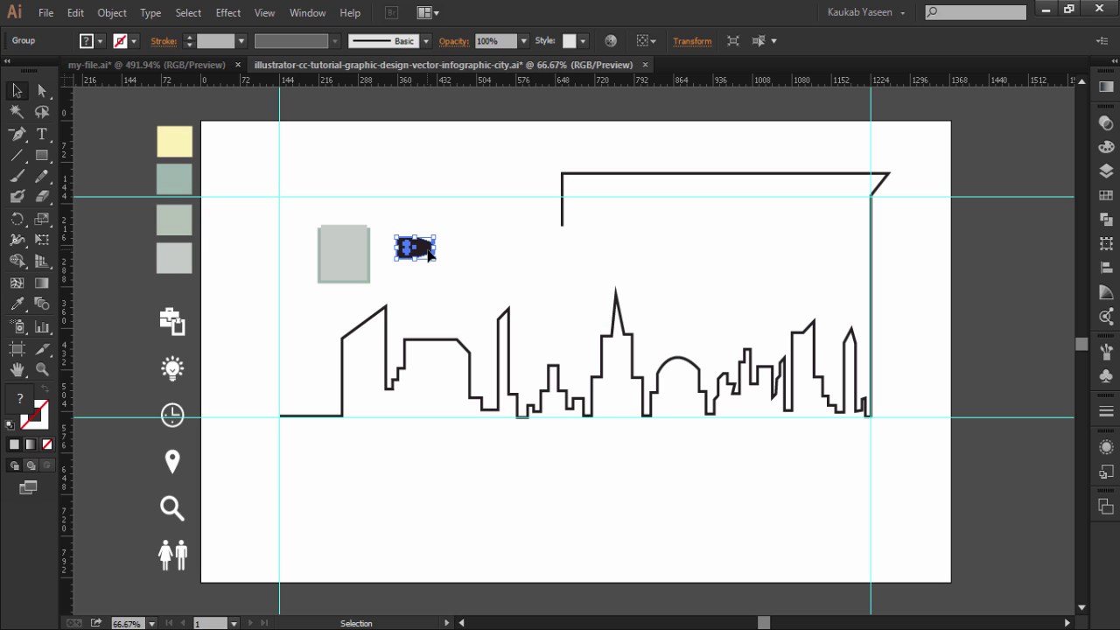
left_click_drag(428, 252, 369, 261)
right_click(350, 251)
mouse_move(394, 398)
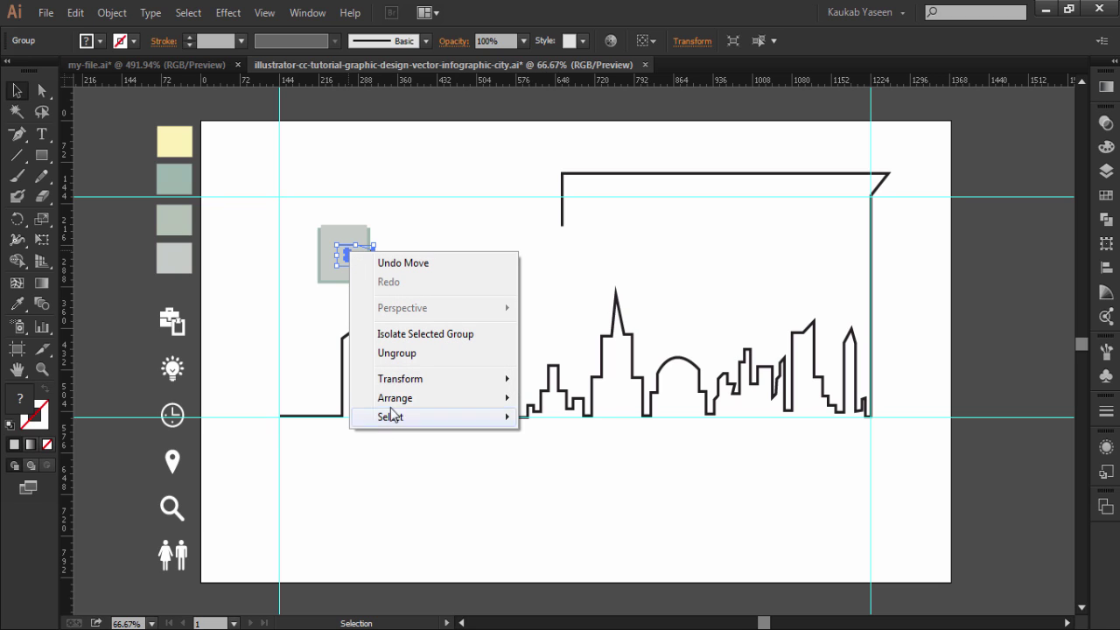
left_click(573, 398)
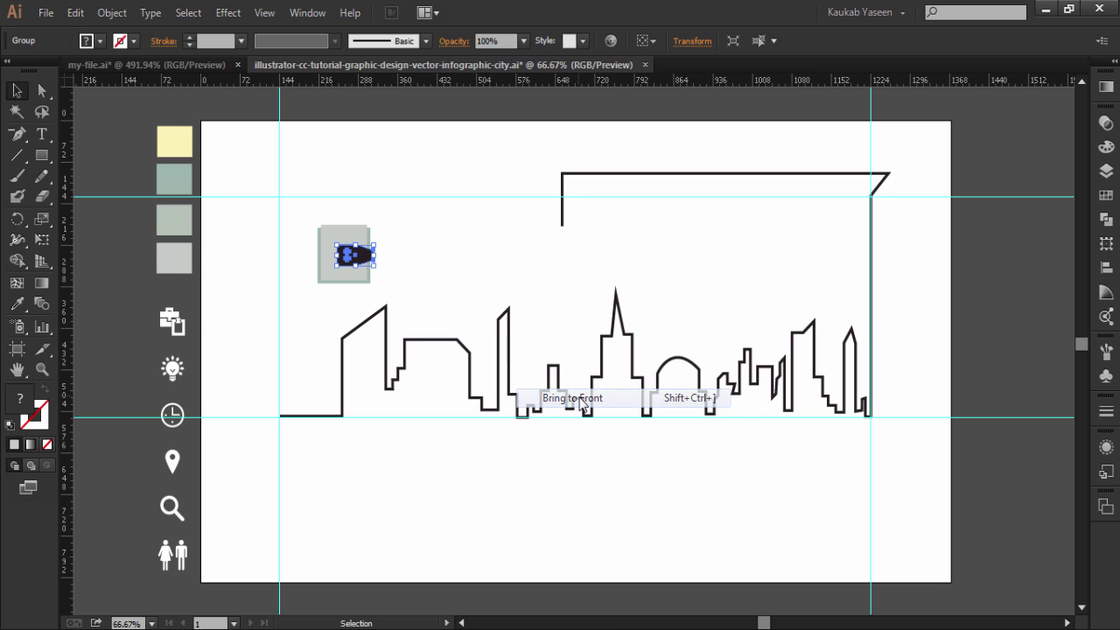
left_click(494, 264)
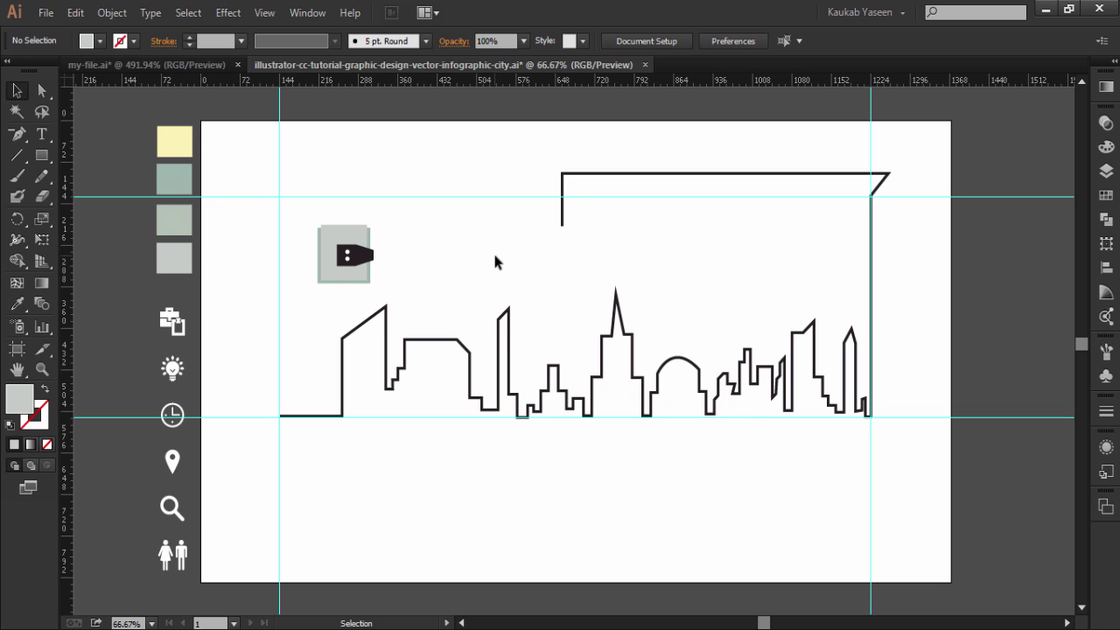
Group the stacked grey squares and scale the badge down proportionally.
left_click(345, 238)
right_click(336, 235)
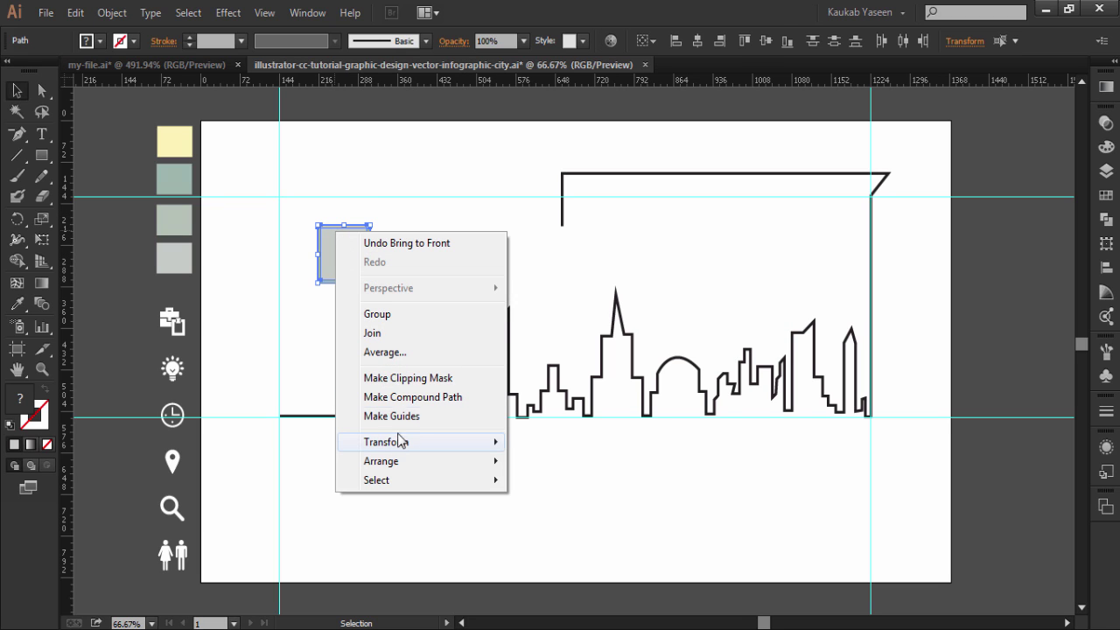
left_click(382, 320)
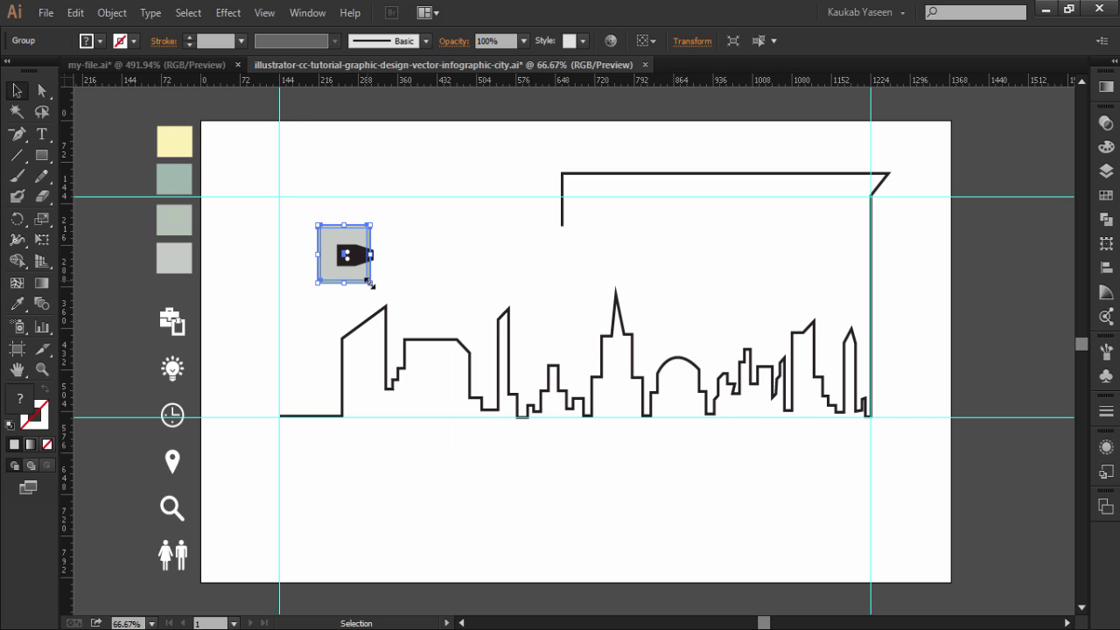
key("shift")
left_click_drag(371, 283, 365, 283)
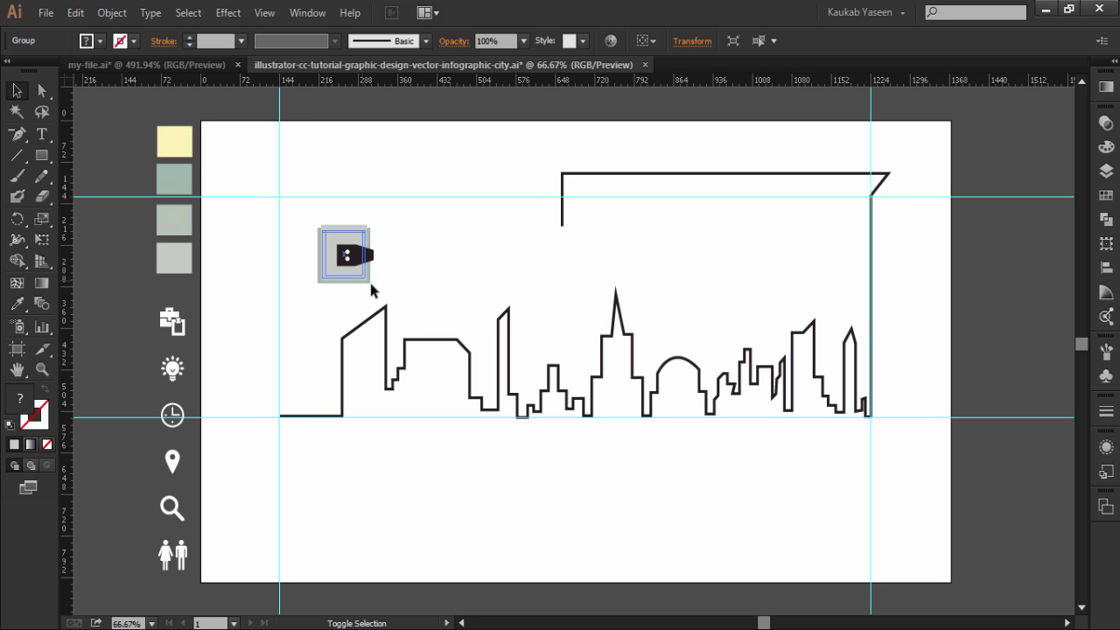
left_click(412, 279)
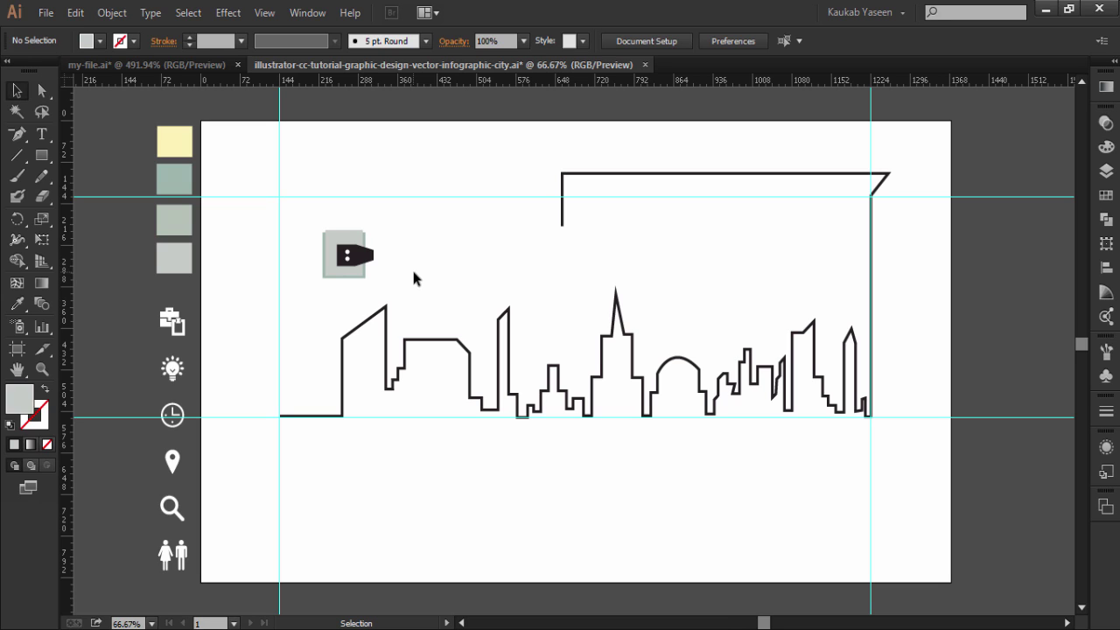
Scale the tag icon down proportionally to fit inside the grey badge.
left_click(371, 261)
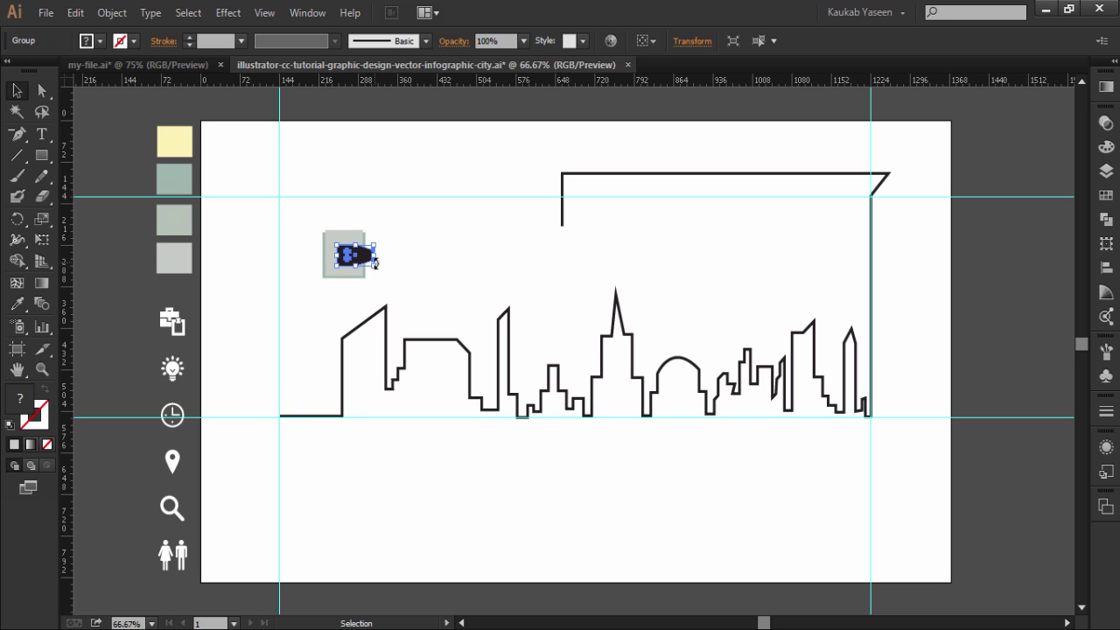
key("shift")
left_click_drag(376, 264, 362, 272)
left_click(418, 268)
left_click(333, 275)
key("shift")
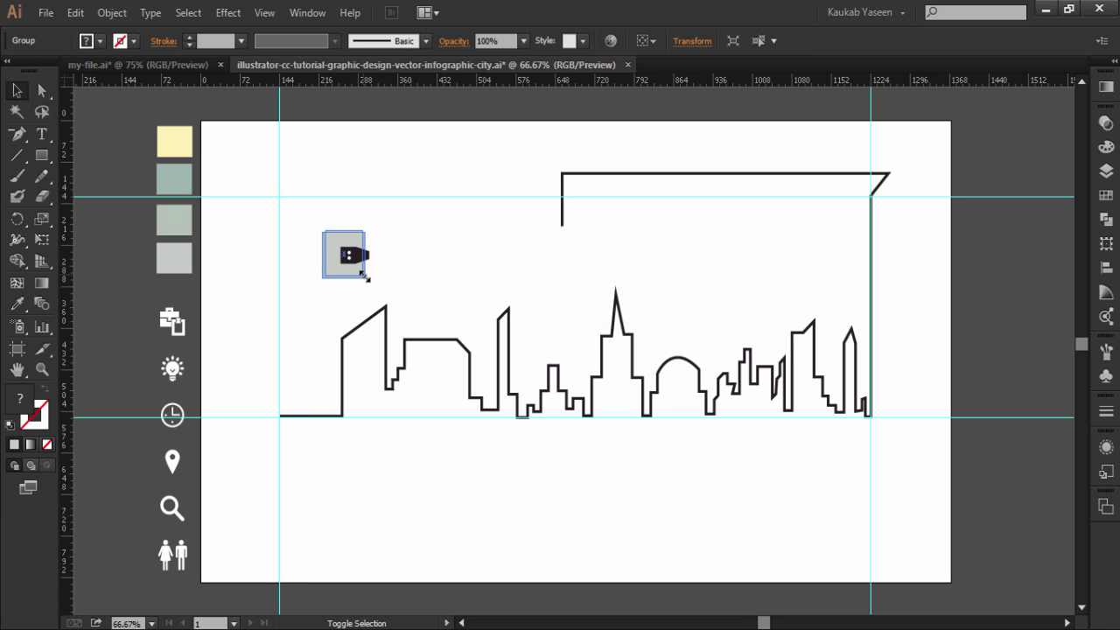
Move the badge to the skyline's left end and vertically centre it on the baseline.
left_click(413, 280)
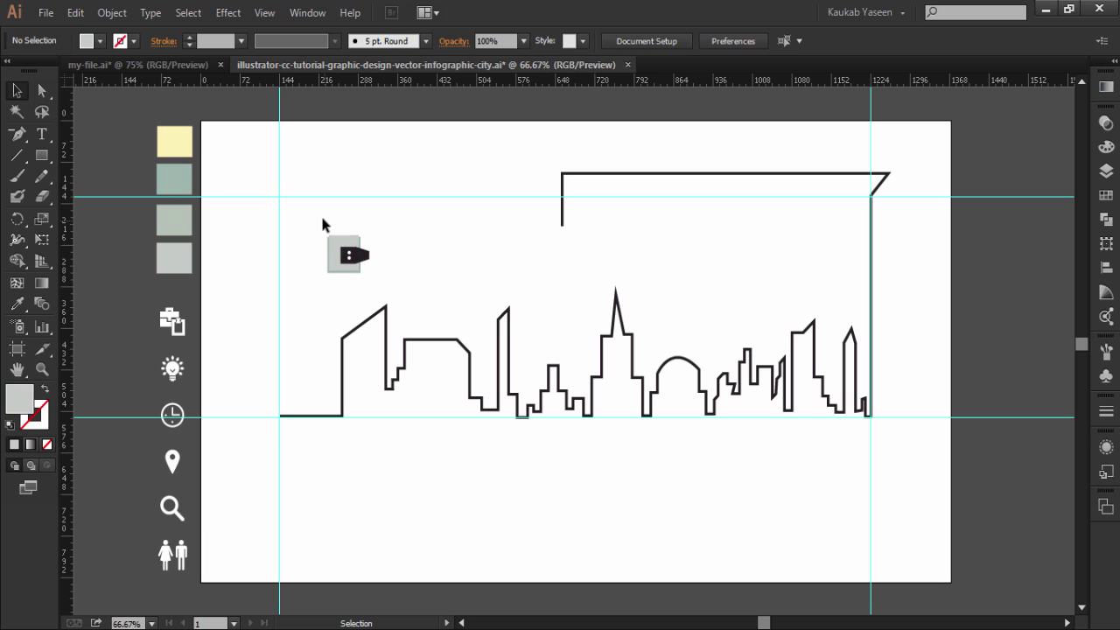
mouse_move(320, 213)
left_mouse_down()
mouse_move(373, 269)
mouse_move(262, 416)
left_mouse_up()
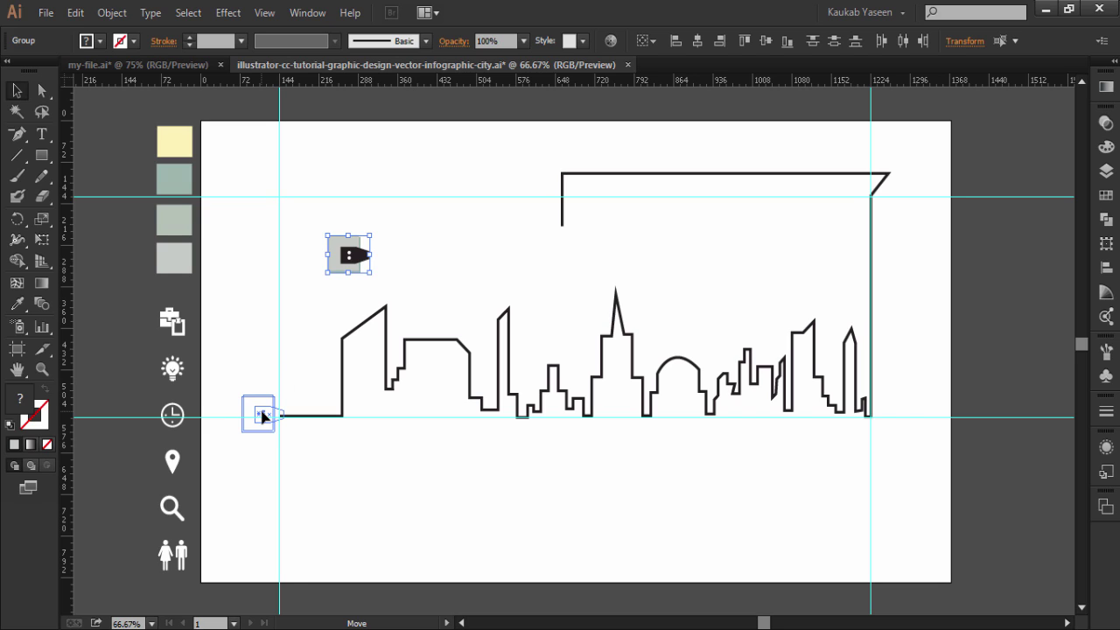
left_click_drag(263, 416, 265, 419)
key("Down")
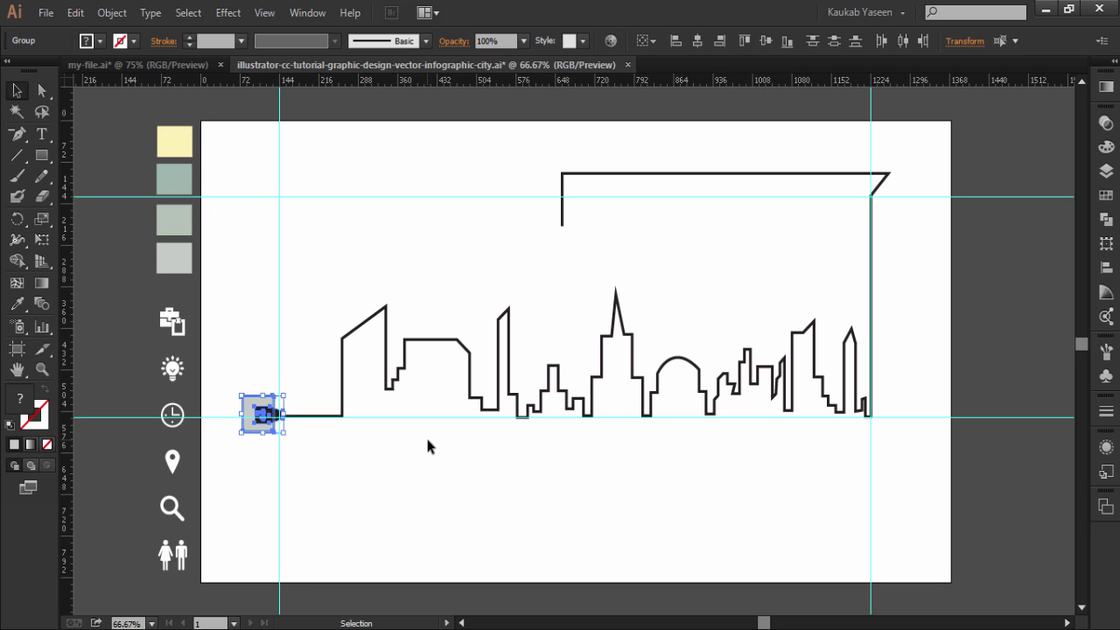
key("Down")
left_click(427, 439)
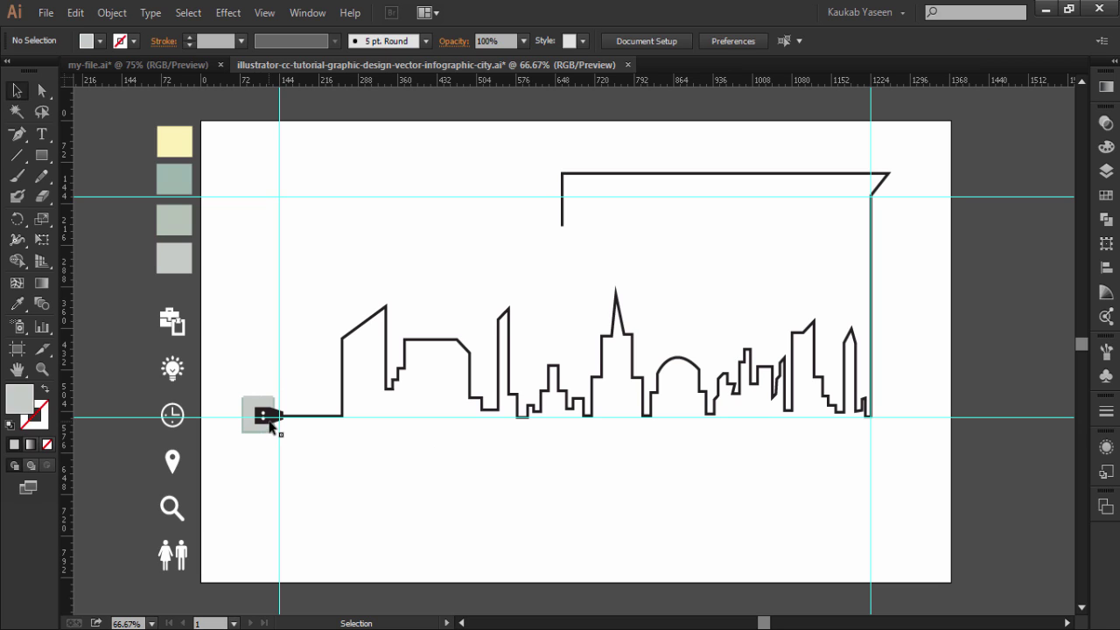
left_click_drag(245, 396, 261, 432)
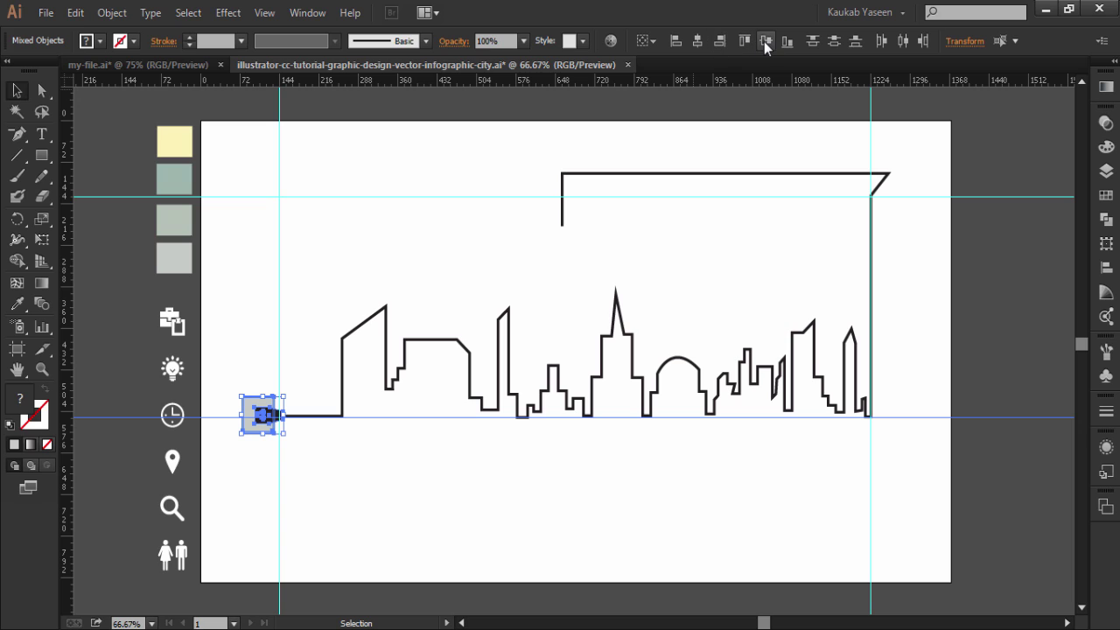
left_click(766, 42)
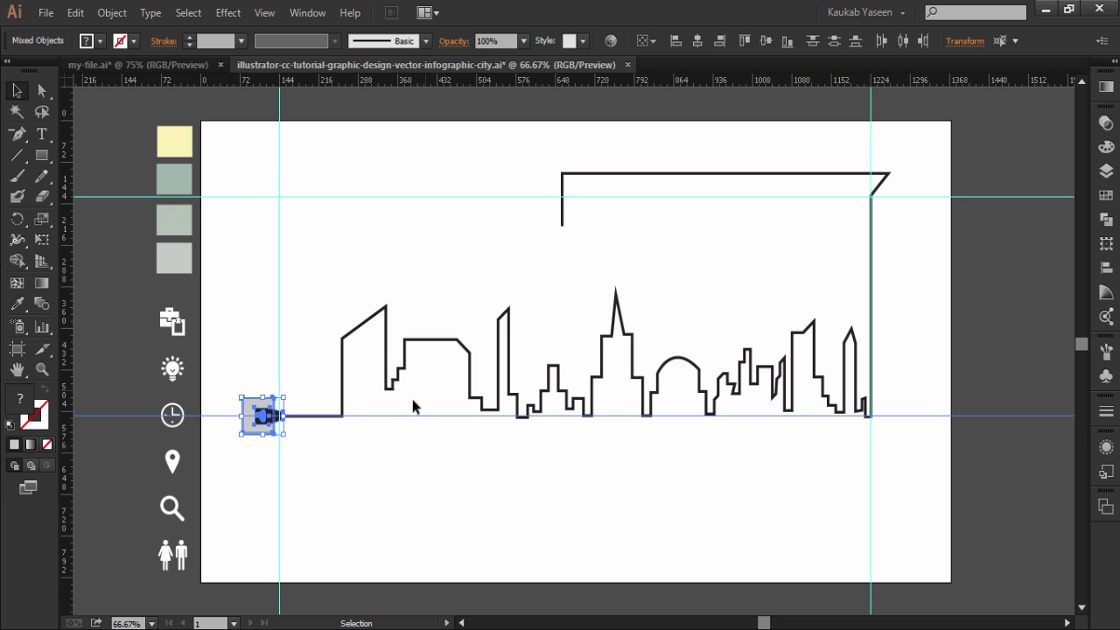
left_click(375, 458)
Set the stroke to black at 6 pt weight.
key("m")
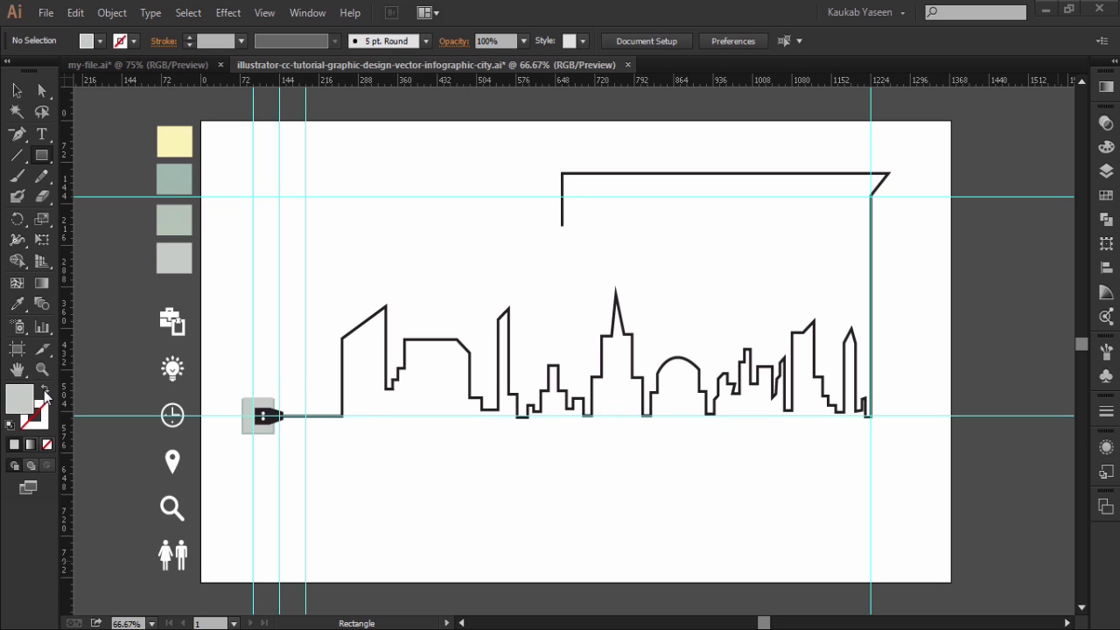
left_click(44, 394)
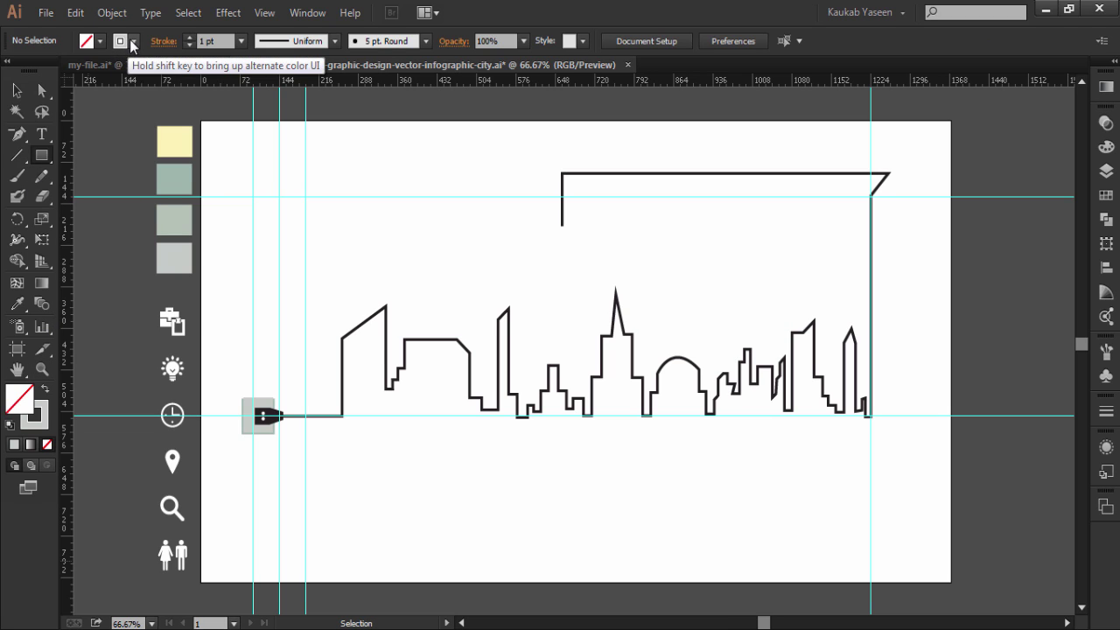
left_click(134, 42)
left_click(46, 70)
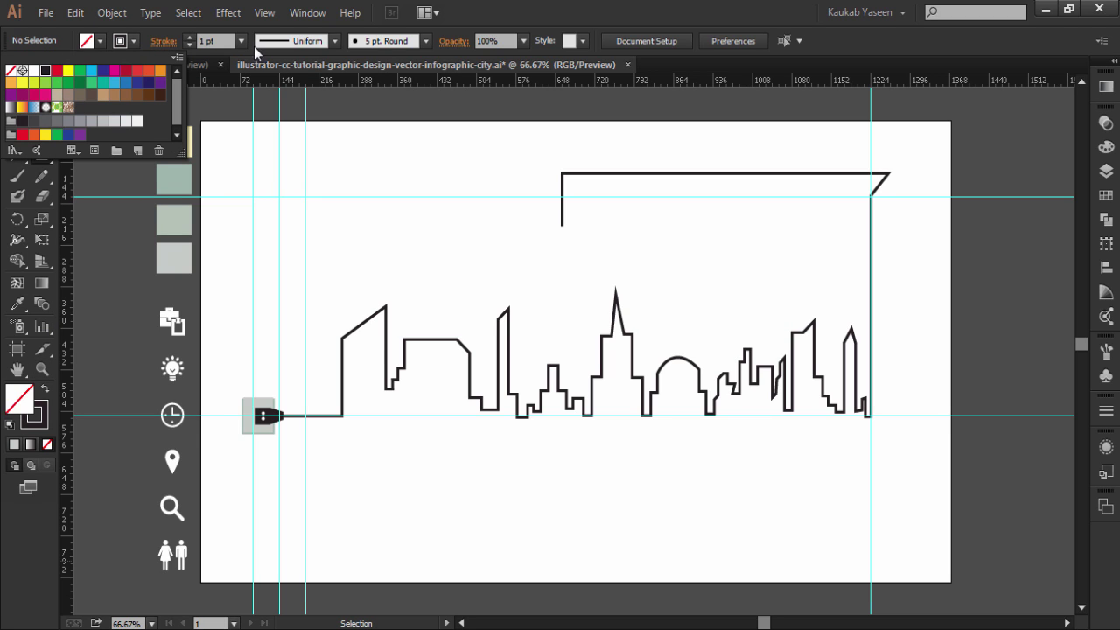
left_click(241, 45)
left_click(240, 41)
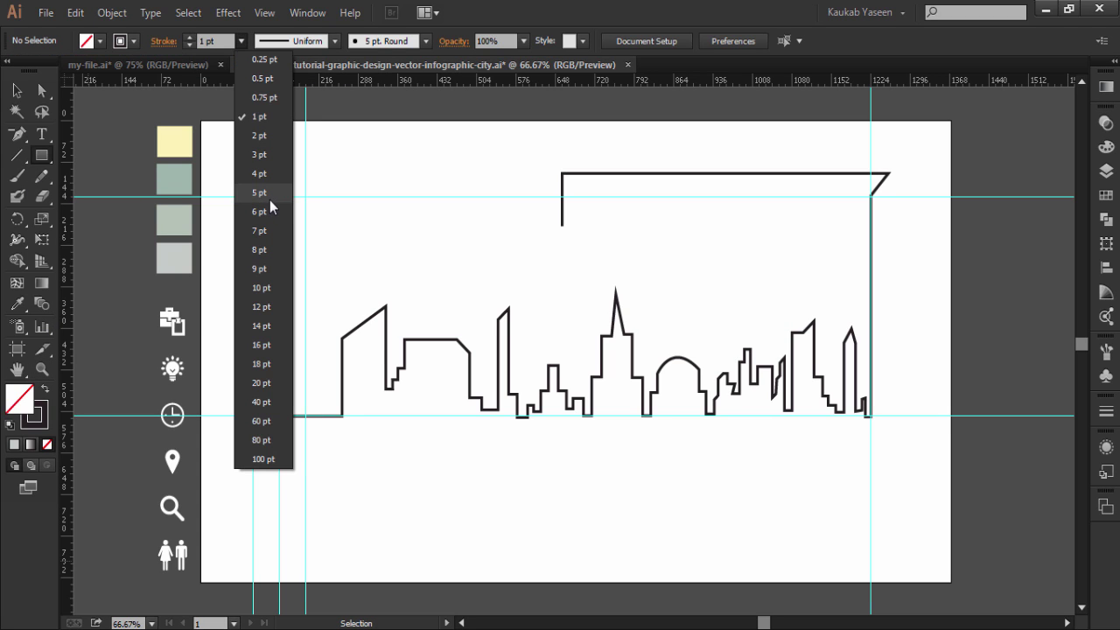
left_click(267, 211)
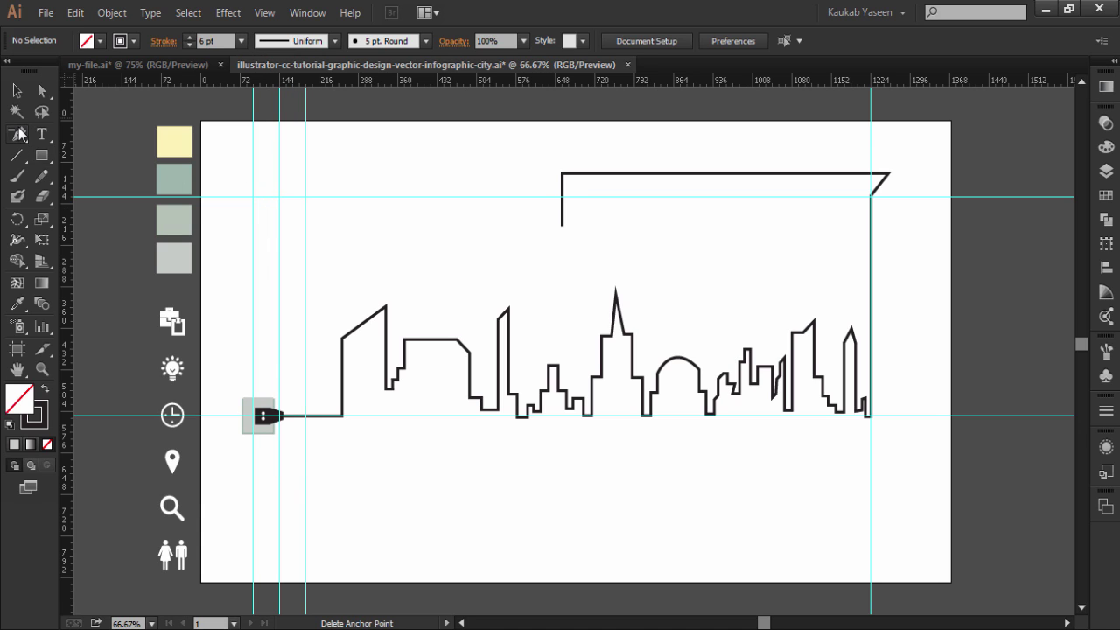
Draw a three-point inverted-V roof peak with the Pen tool at the left guide.
left_click(18, 134)
left_click(46, 133)
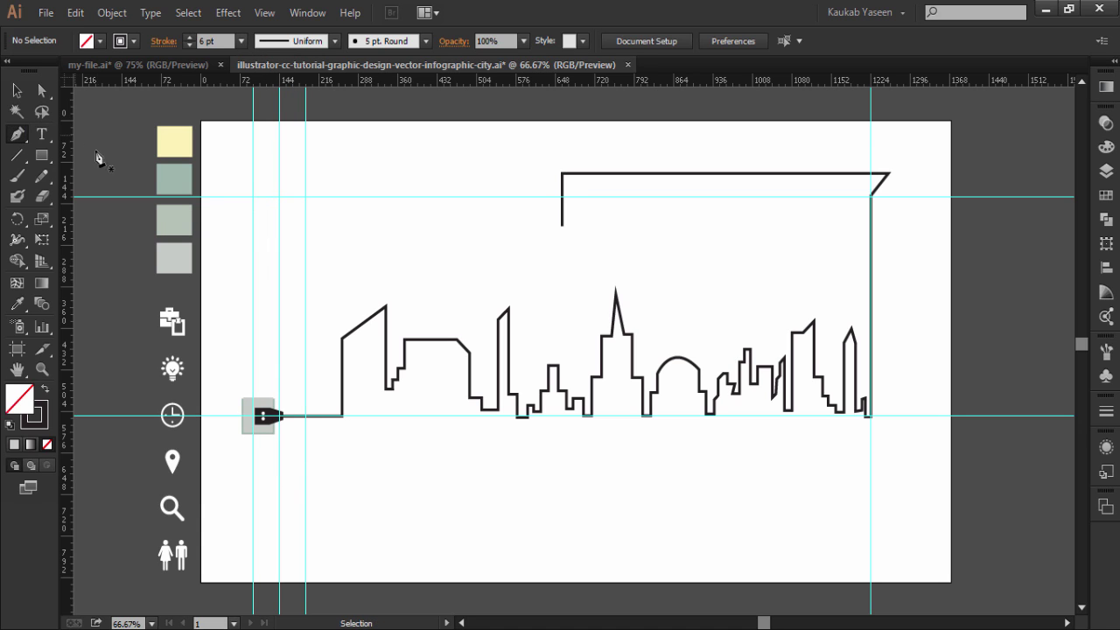
left_click(251, 195)
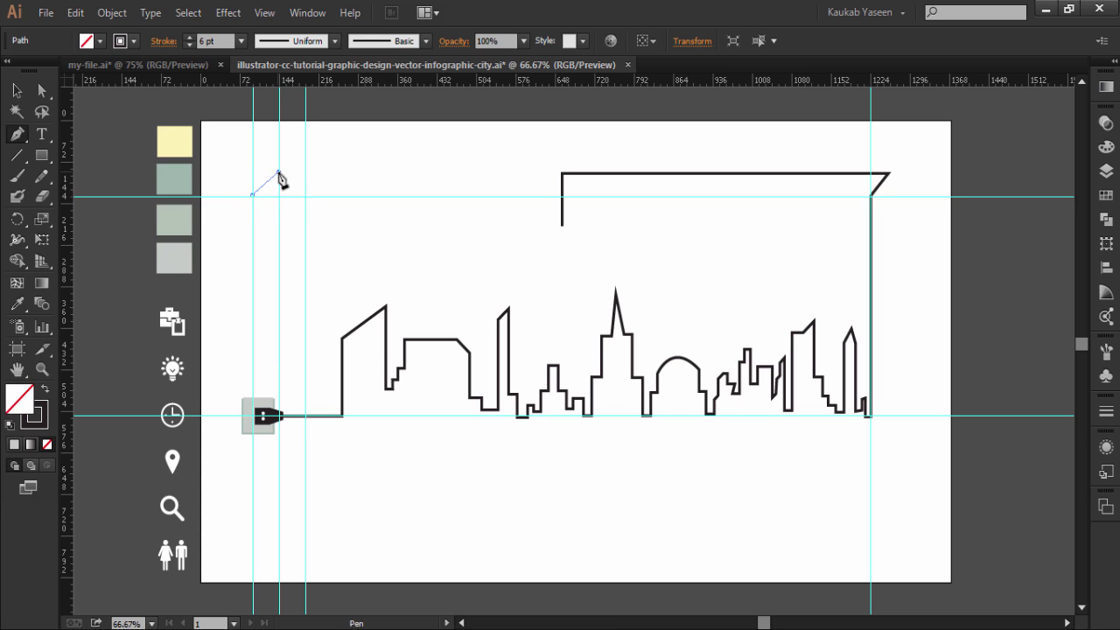
left_click(279, 172)
left_click(304, 198)
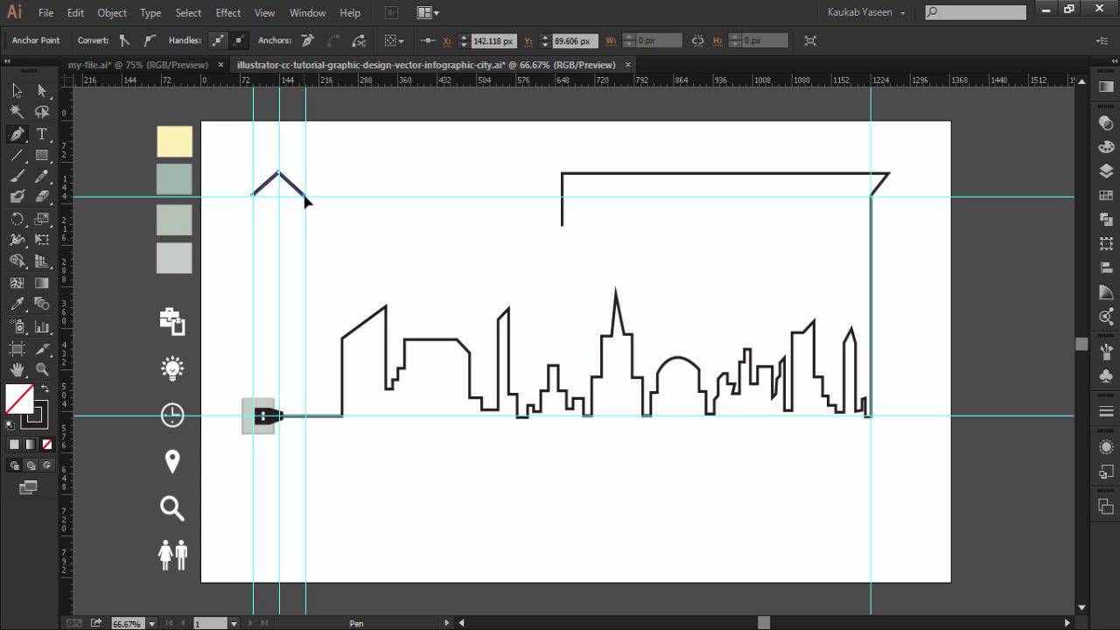
Move the roof peak down and right to sit above the skyline's left end.
left_click(18, 91)
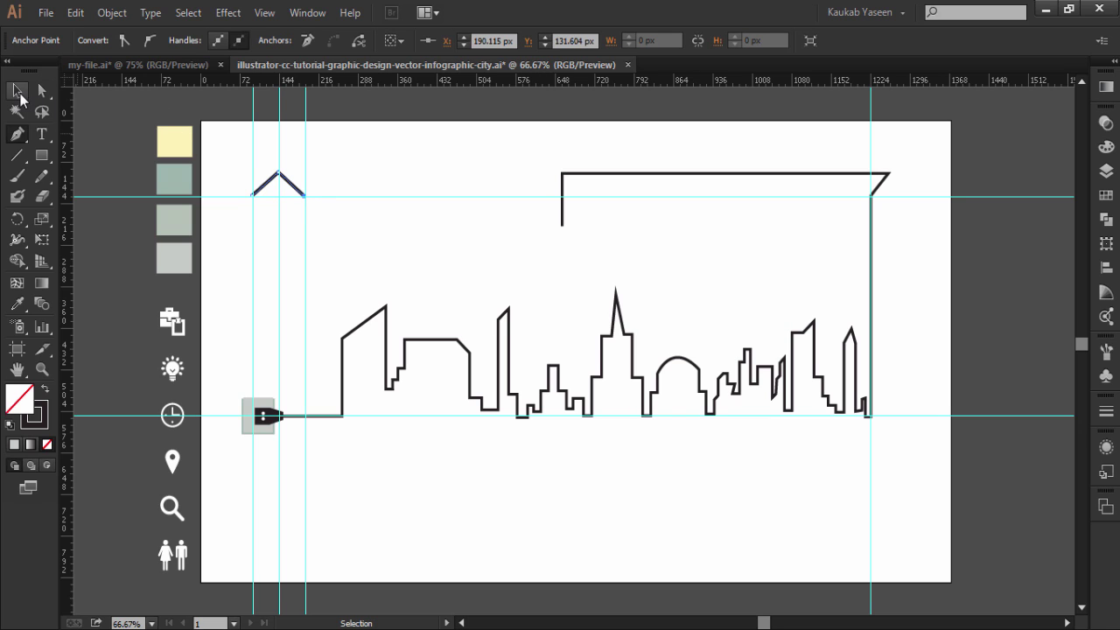
left_click(18, 91)
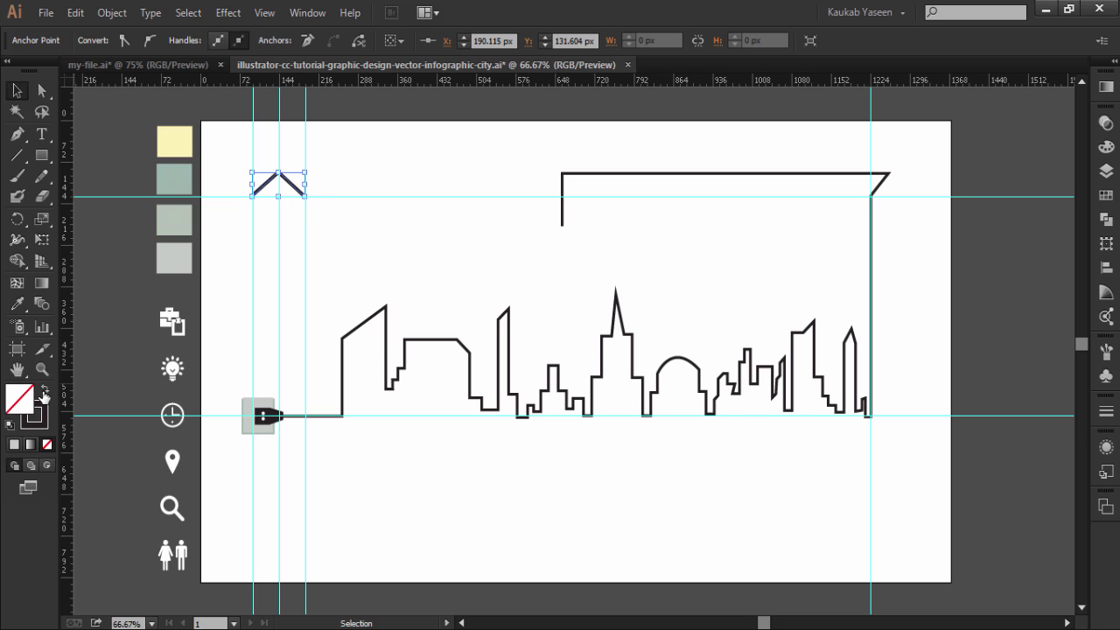
left_click(341, 282)
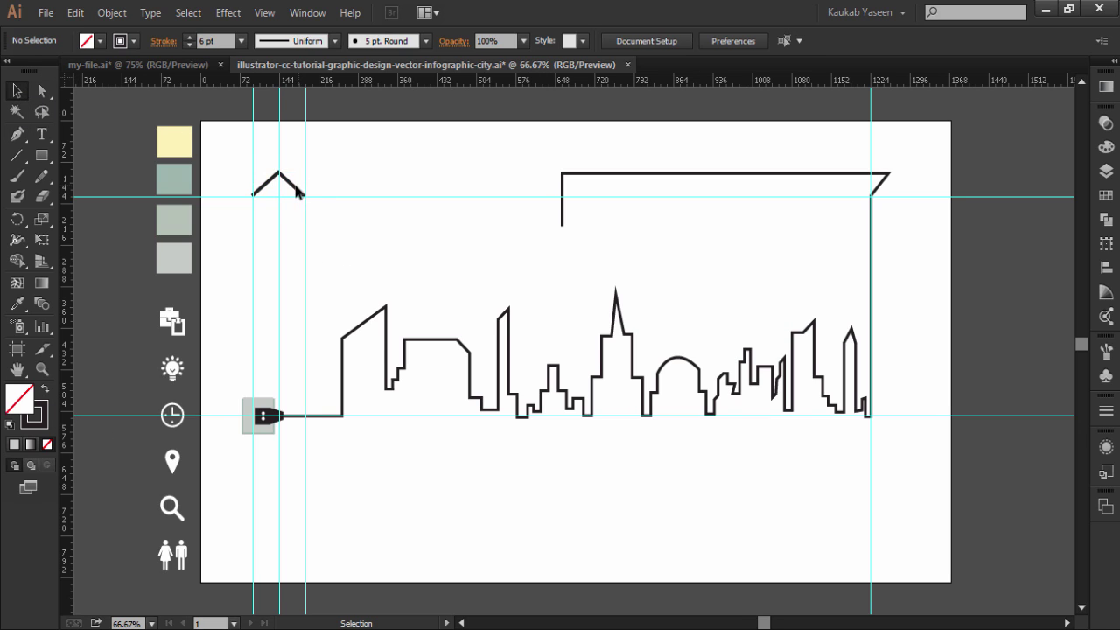
left_click_drag(308, 200, 345, 225)
left_click_drag(407, 243, 408, 243)
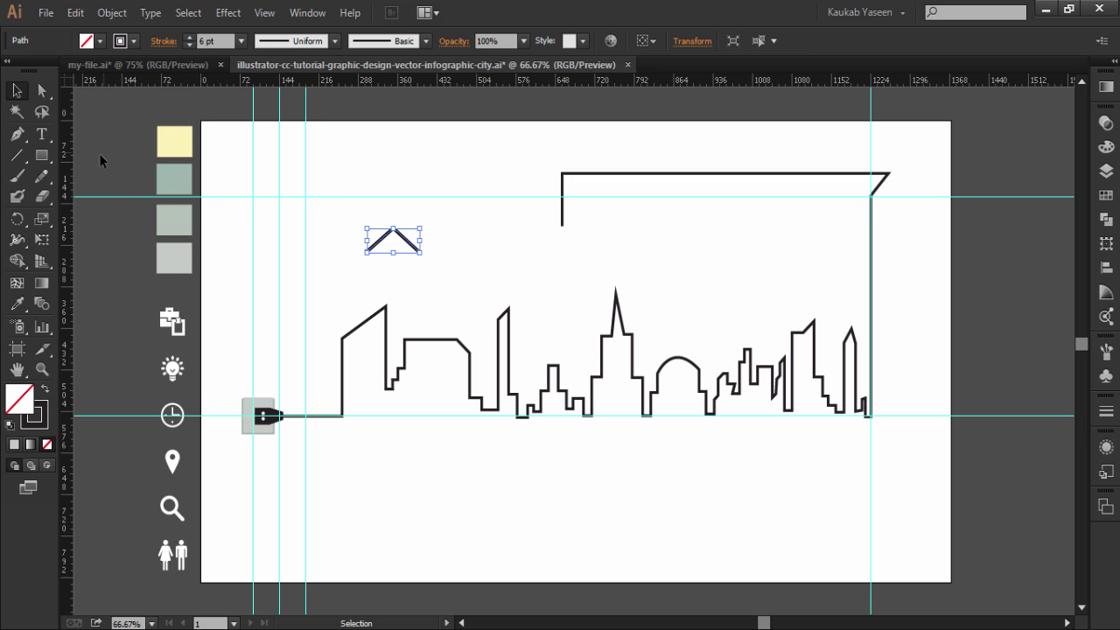
left_click(43, 155)
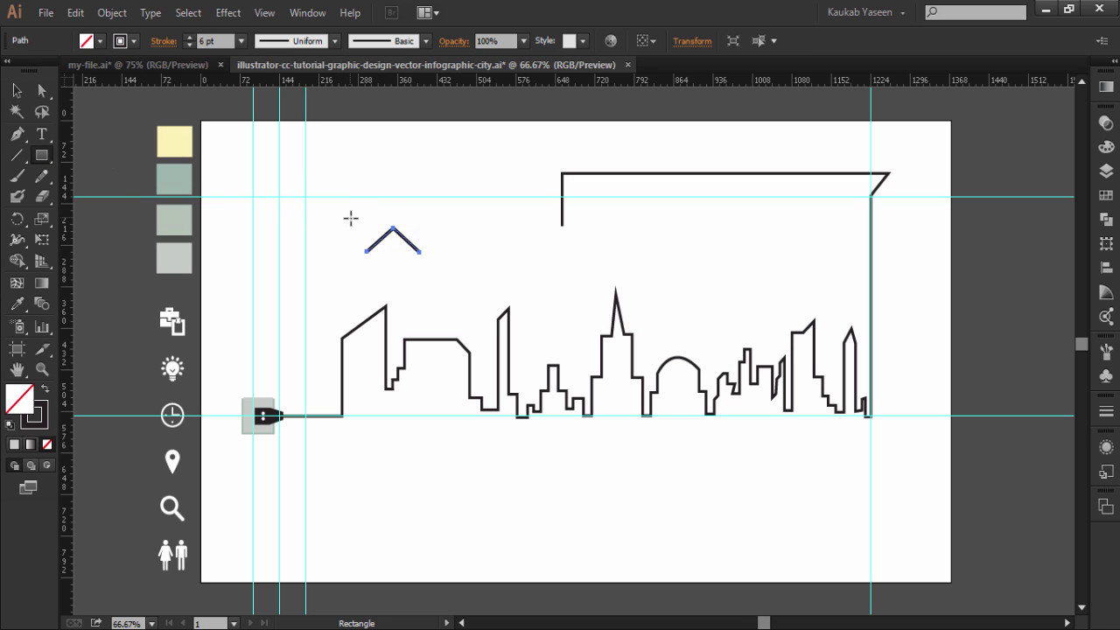
Draw a small solid dark rectangle with no outline left of the roof peak.
left_click_drag(350, 213, 360, 231)
left_click(46, 388)
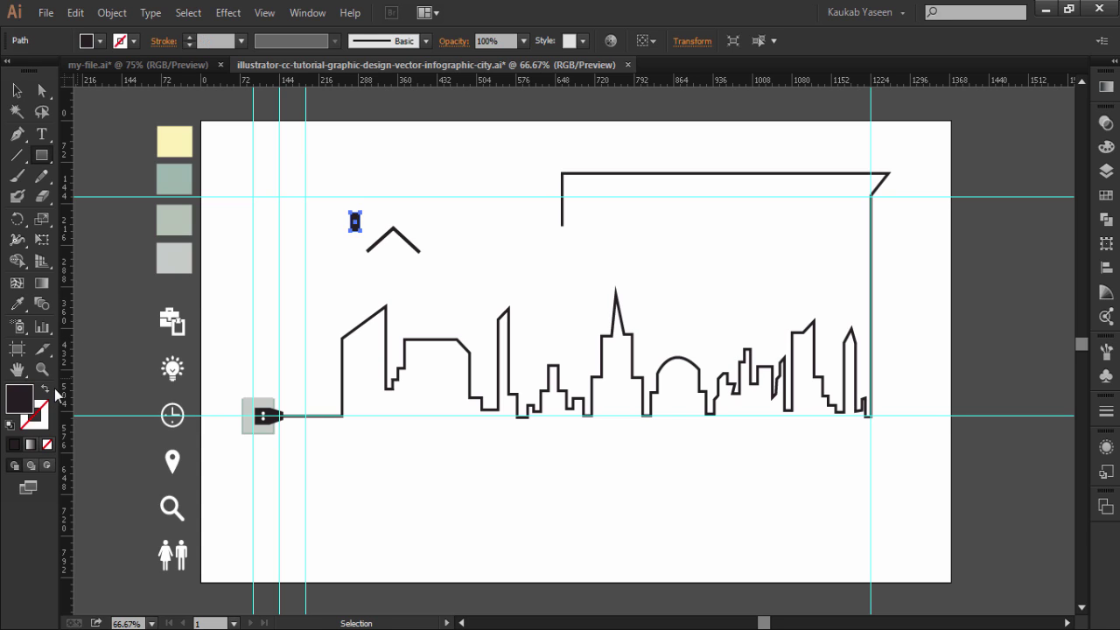
left_click(17, 90)
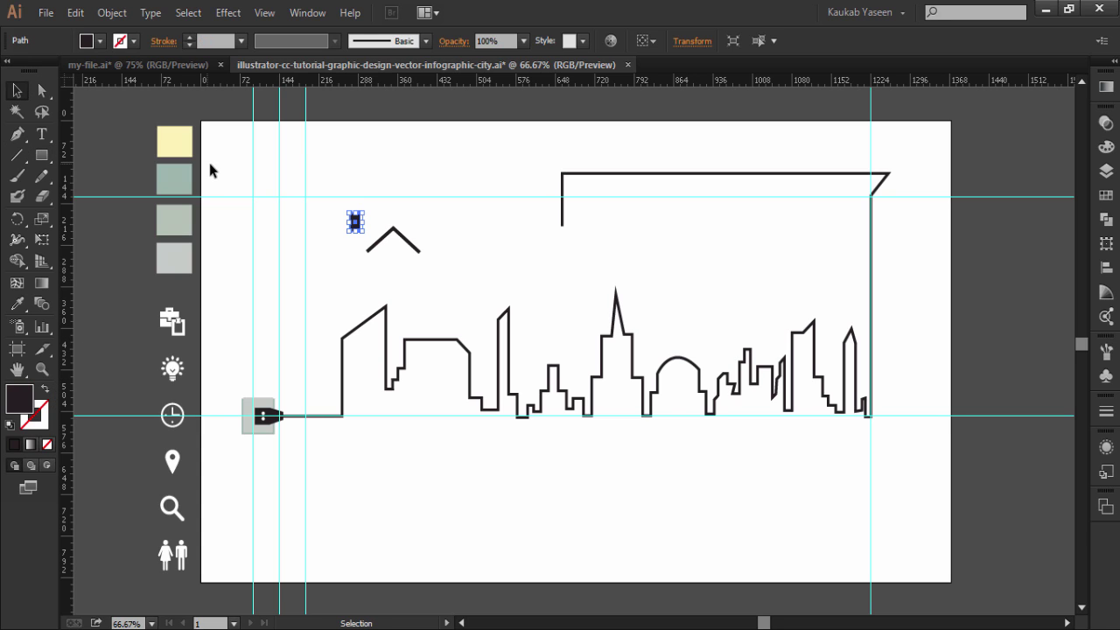
left_click(128, 344)
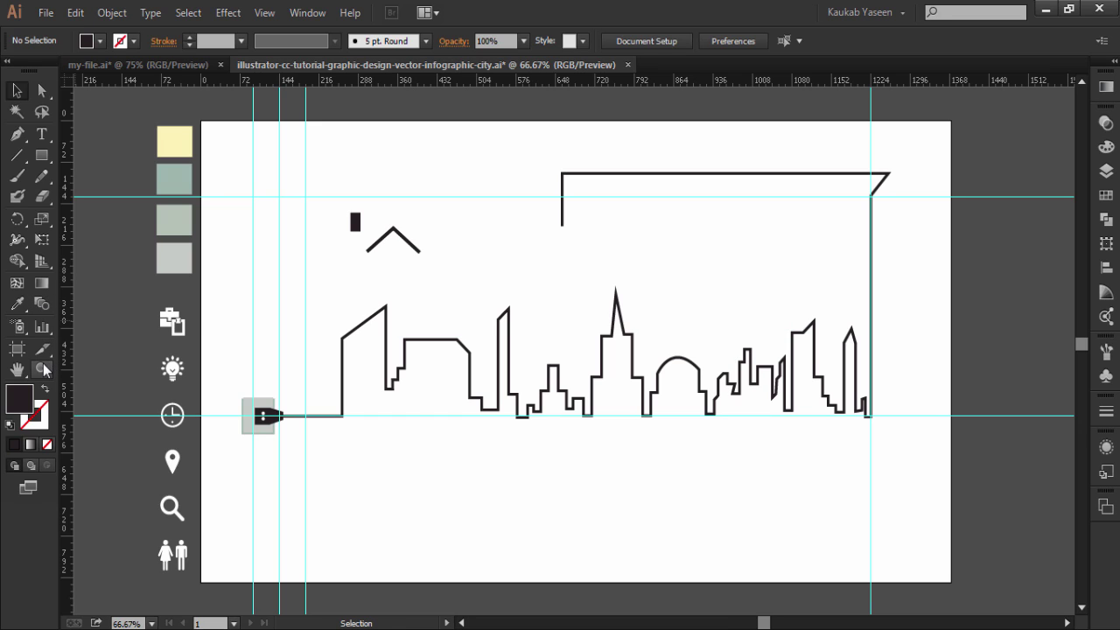
Zoom in on the chimney rectangle and shift it to the right.
key("z")
left_click_drag(342, 209, 368, 241)
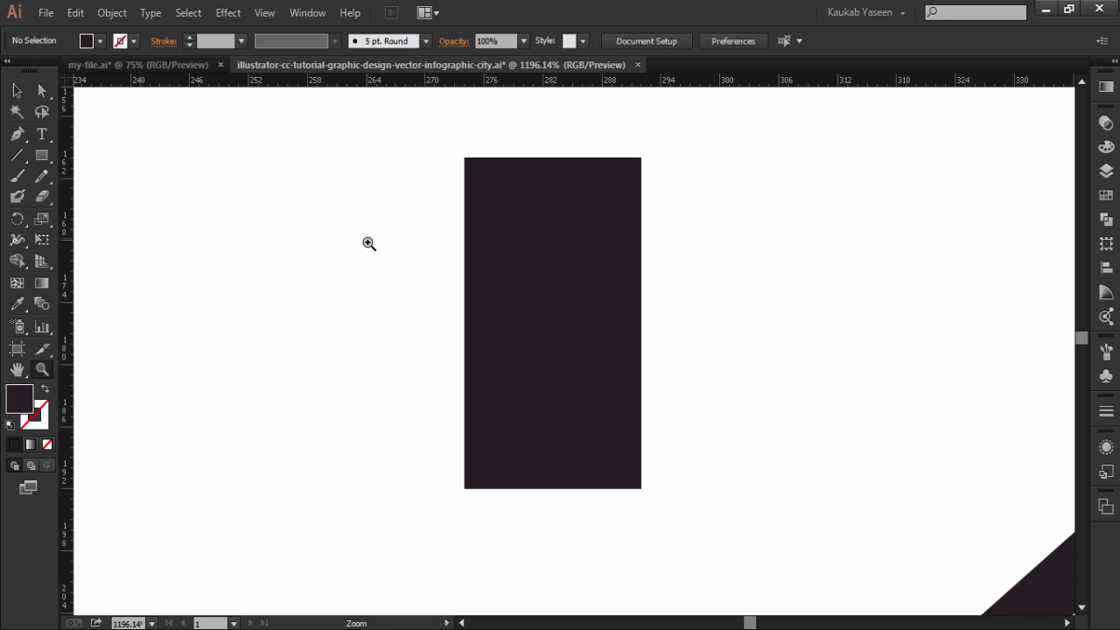
scroll(354, 358, "down", 1)
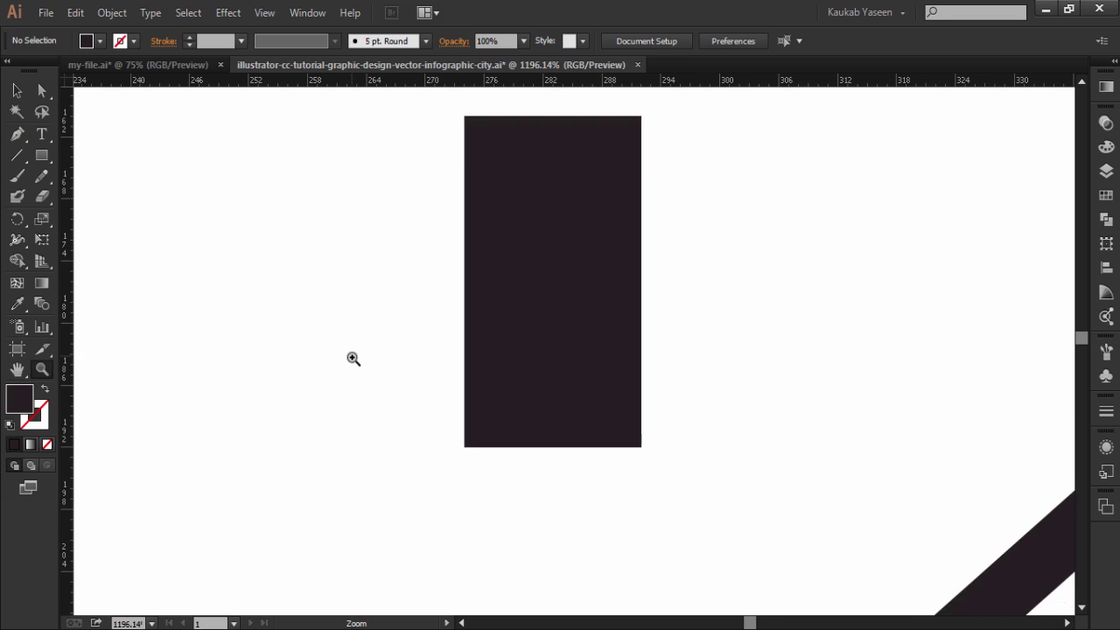
scroll(358, 367, "down", 2)
scroll(385, 359, "down", 2)
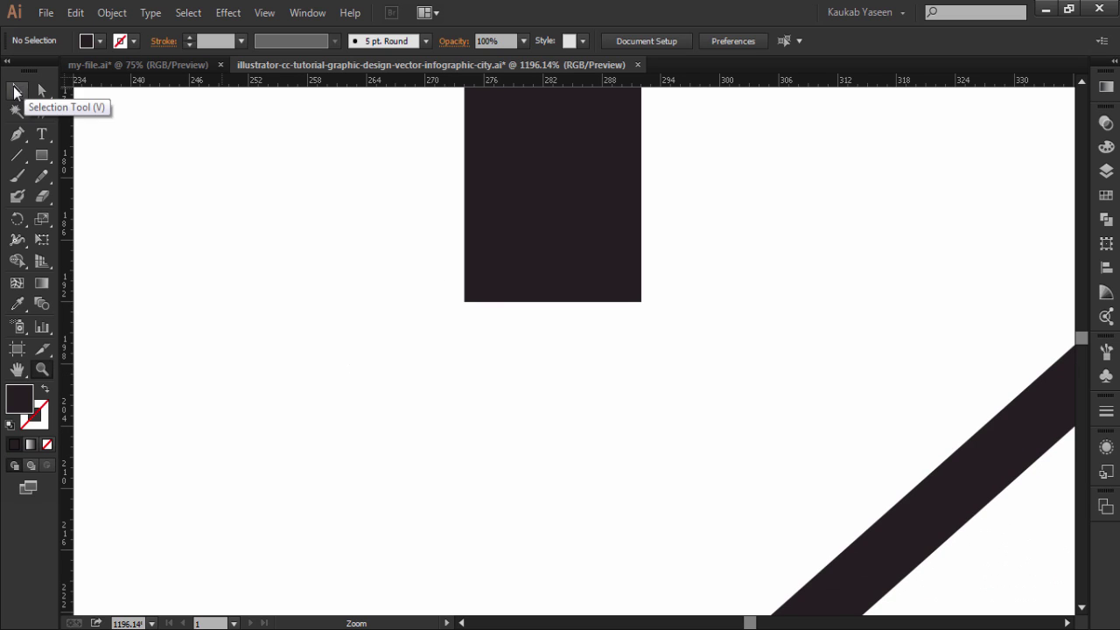
left_click(16, 90)
left_click_drag(519, 202, 749, 410)
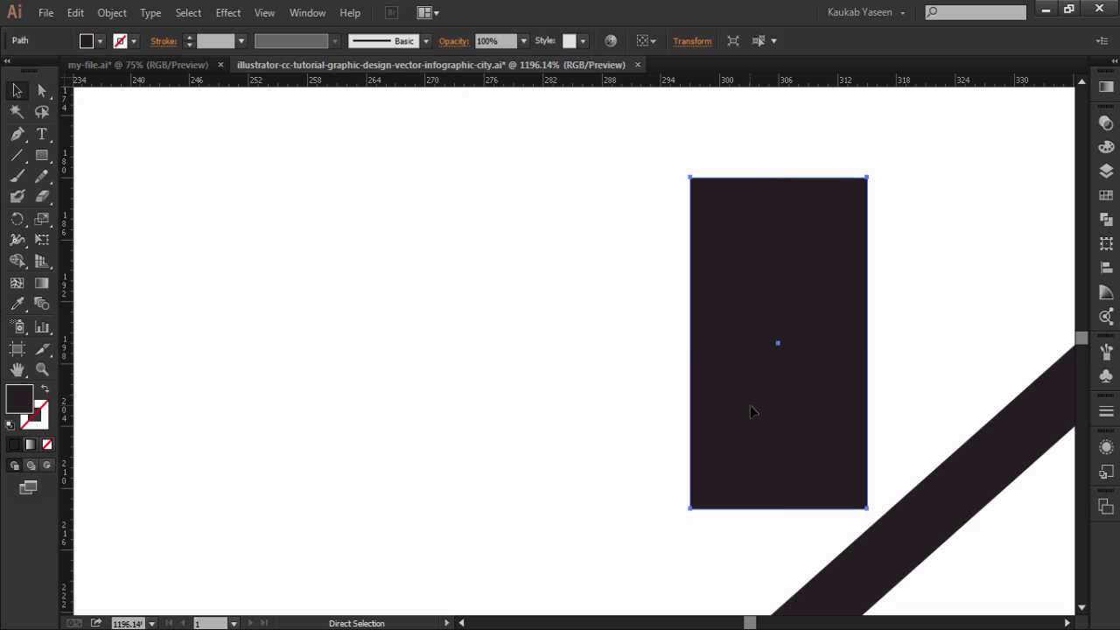
key("ctrl+minus")
key("ctrl+minus")
key("ctrl+minus")
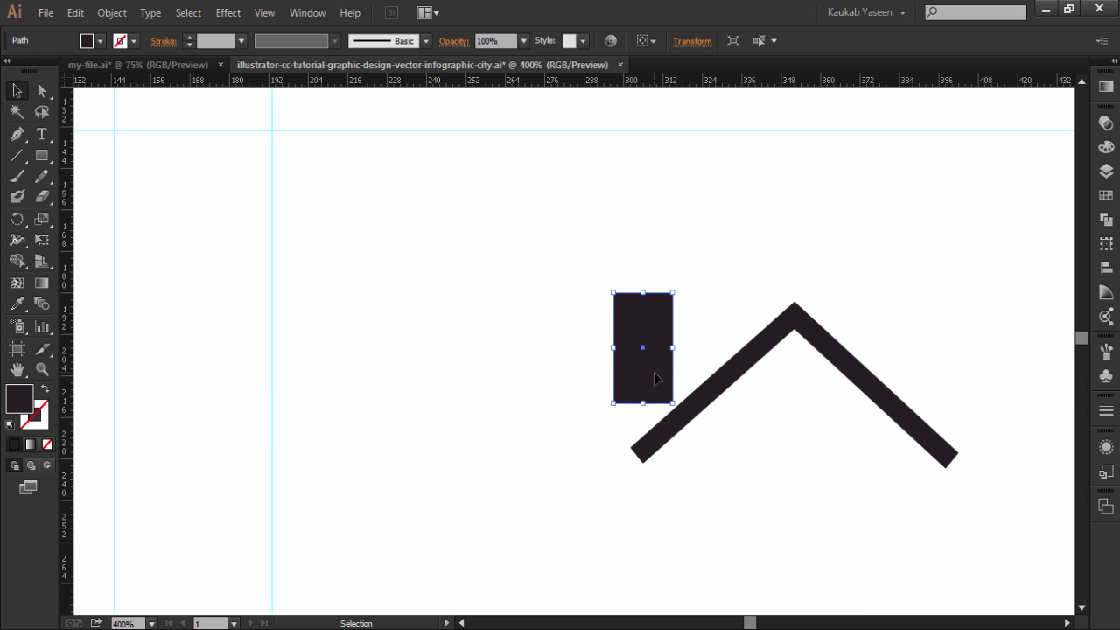
Slant the chimney's base by editing anchor points, then rest it on the roof's left slope.
left_click_drag(656, 373, 662, 372)
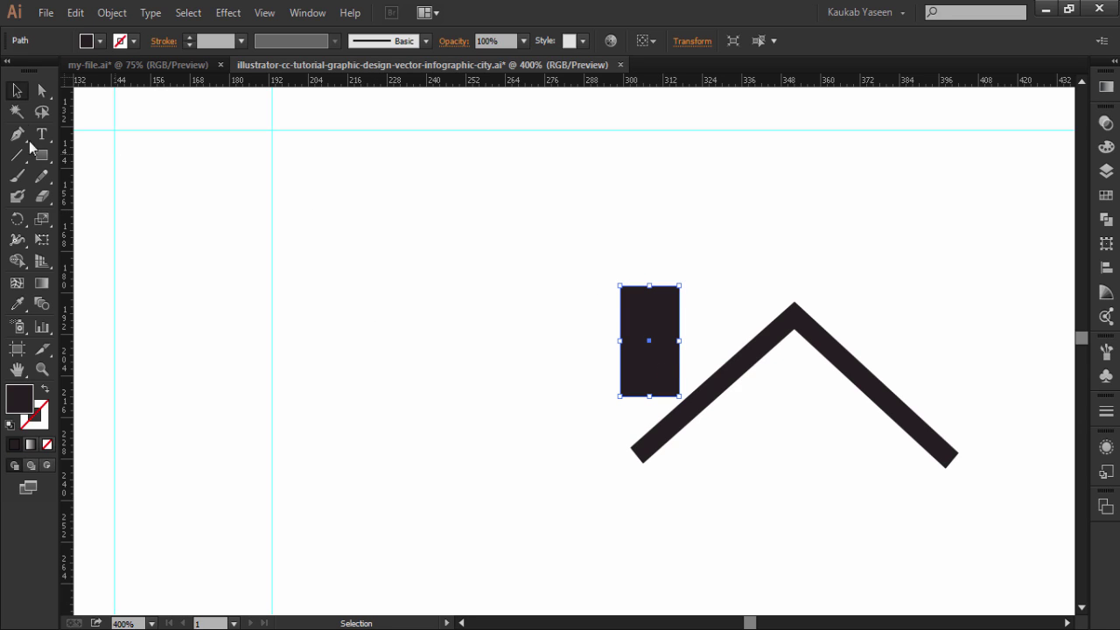
left_click(18, 134)
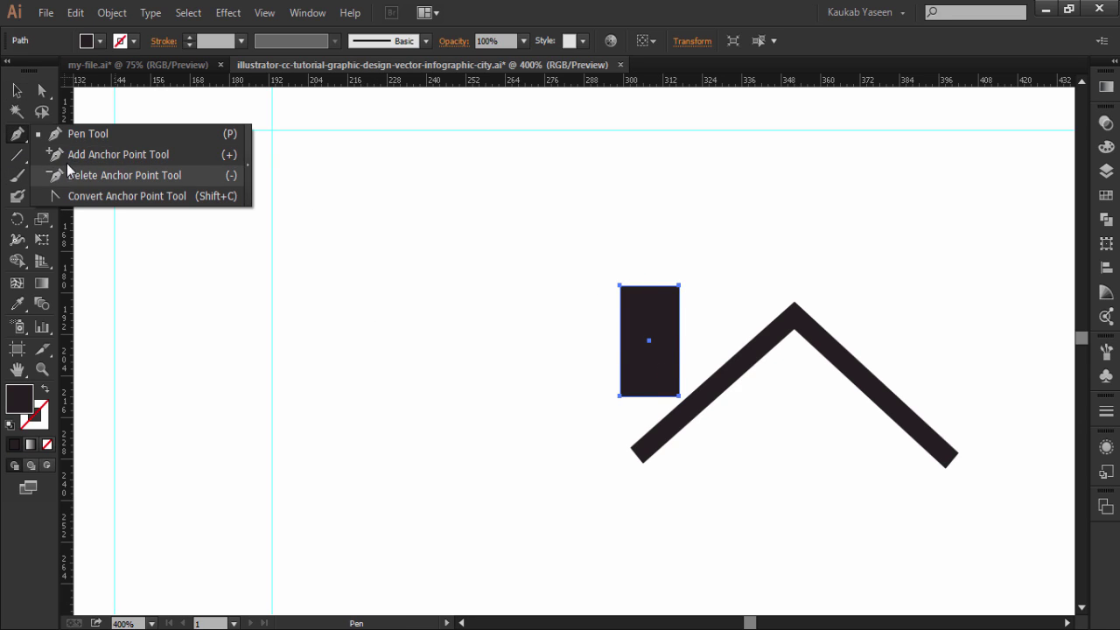
left_click(69, 157)
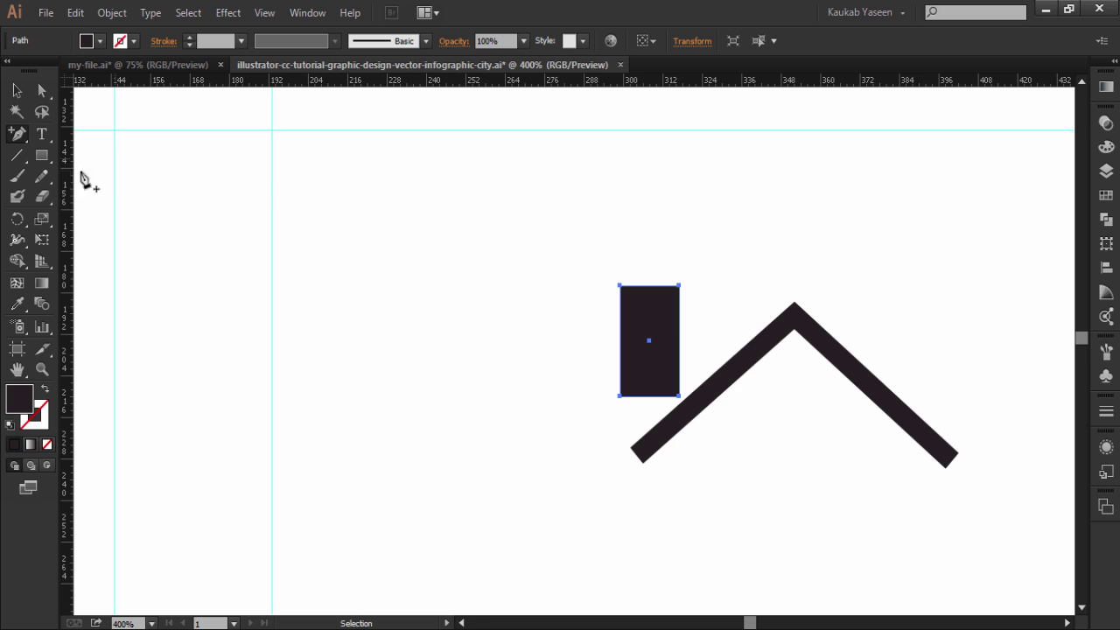
left_click(680, 347)
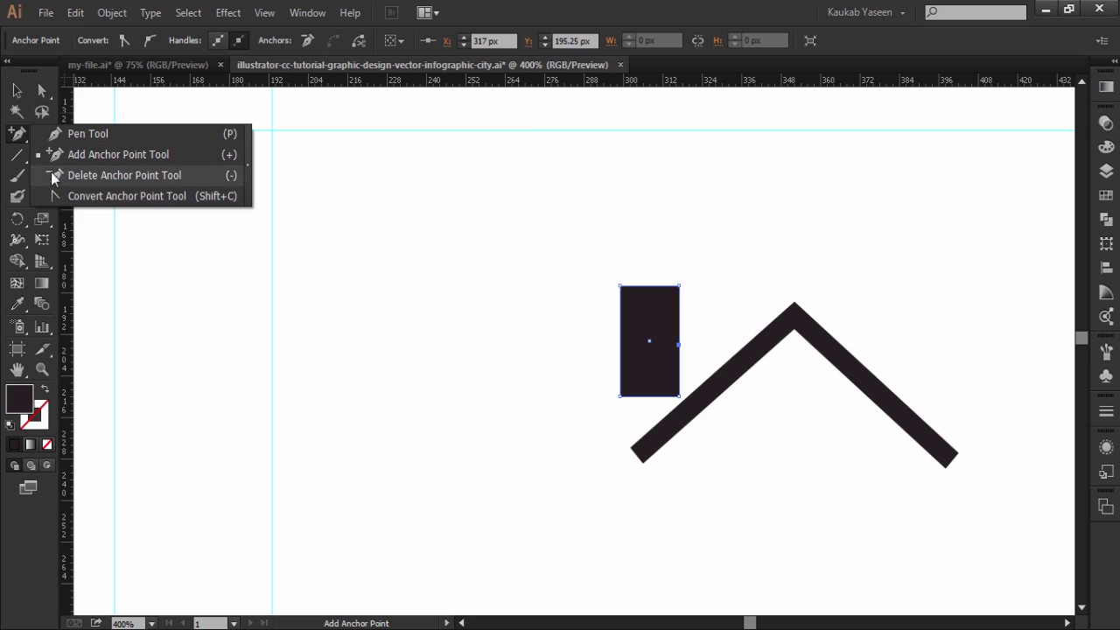
left_click_drag(21, 134, 96, 178)
left_click(680, 398)
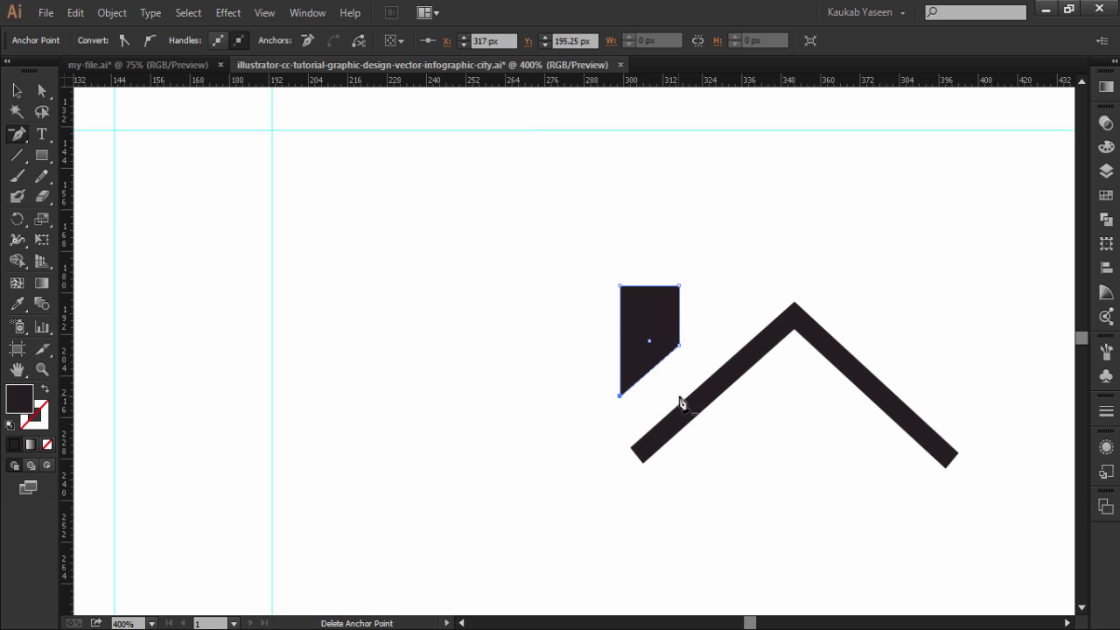
left_click(18, 88)
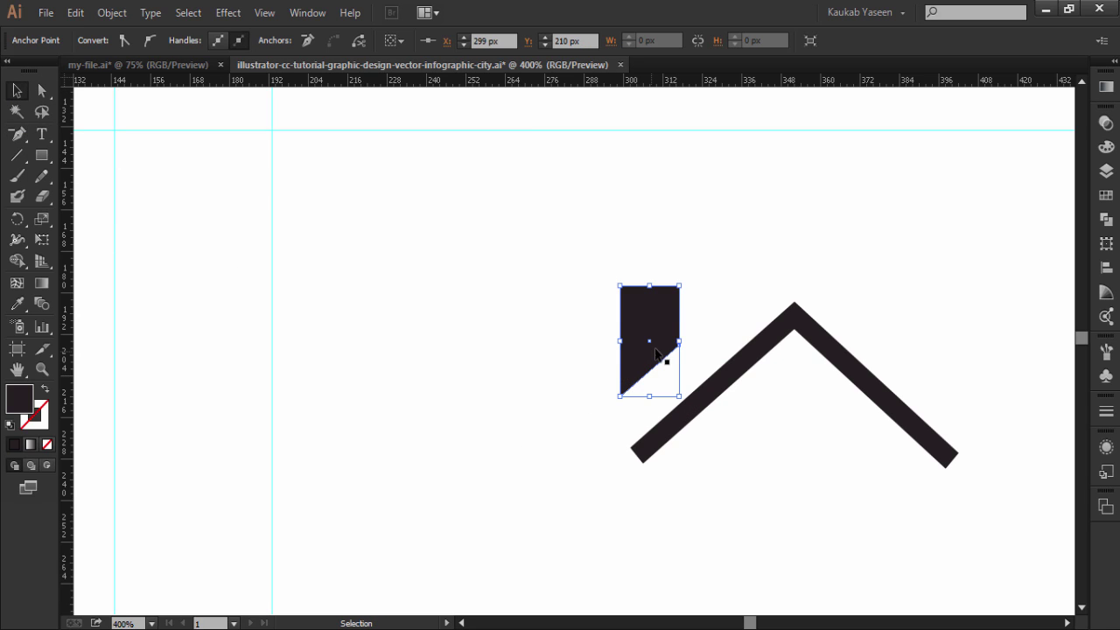
left_click_drag(655, 346, 681, 364)
left_click_drag(681, 371, 682, 370)
Group the chimney and roof into one house icon.
left_click_drag(591, 252, 970, 518)
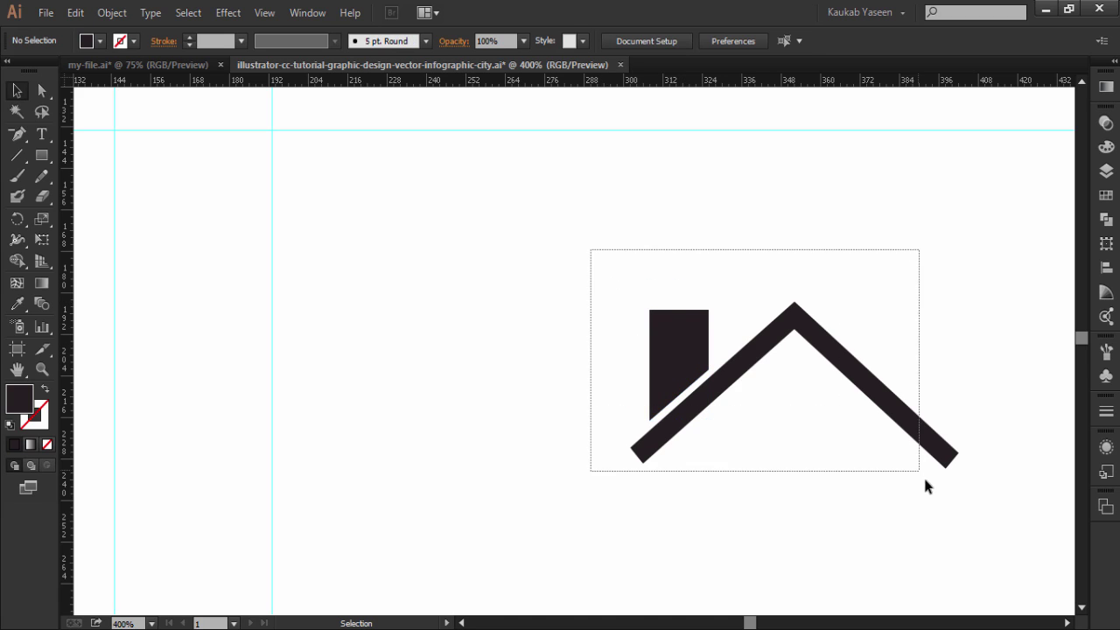
right_click(816, 344)
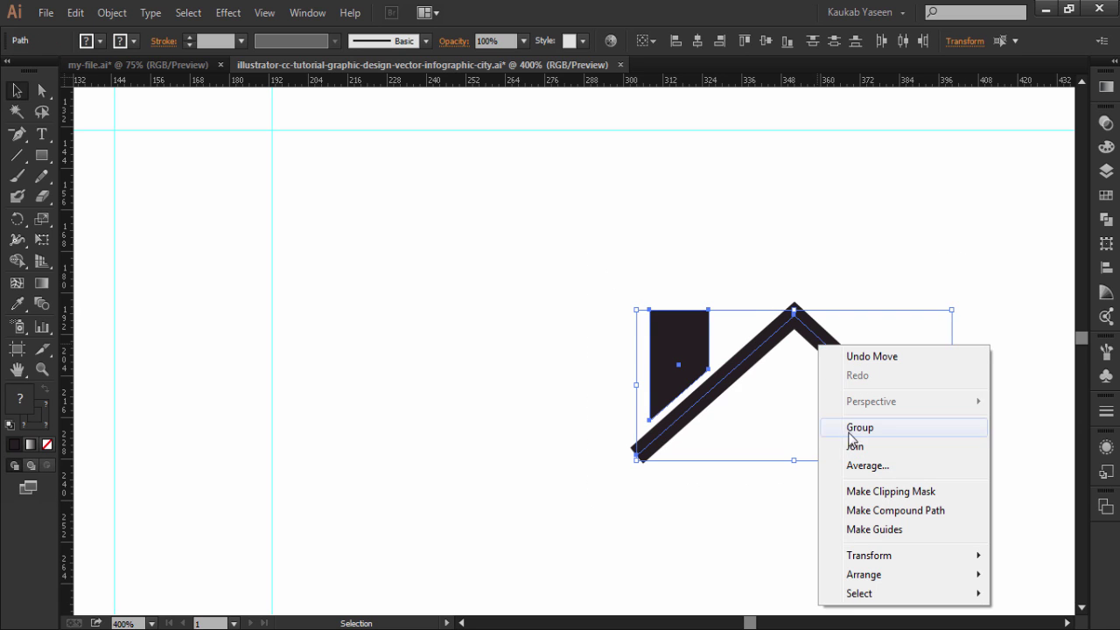
left_click(855, 427)
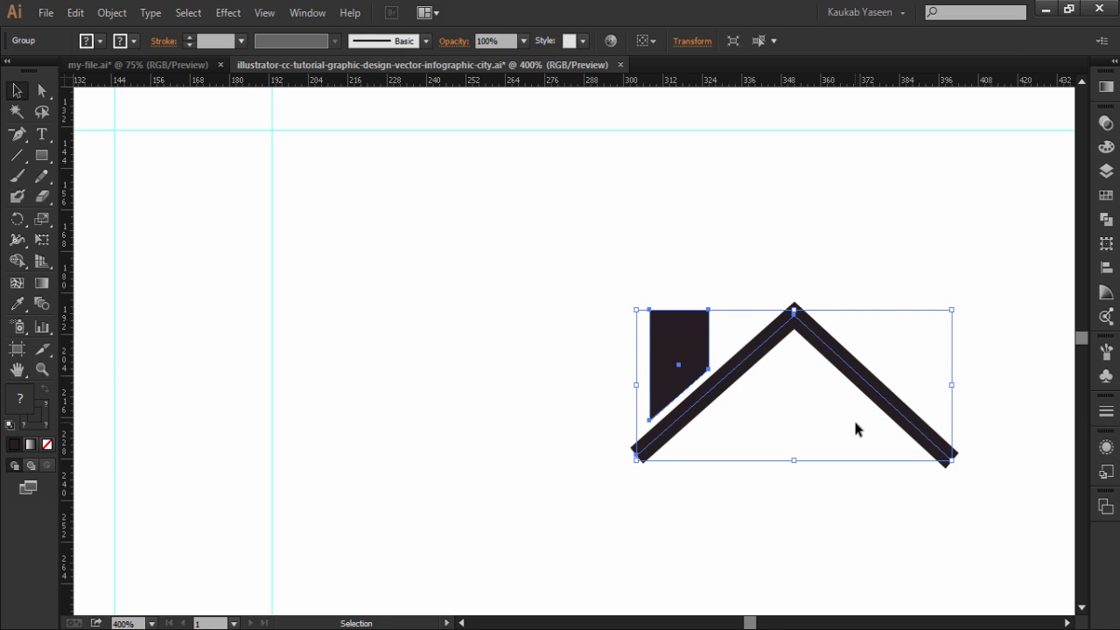
key("ctrl+0")
key("ctrl+minus")
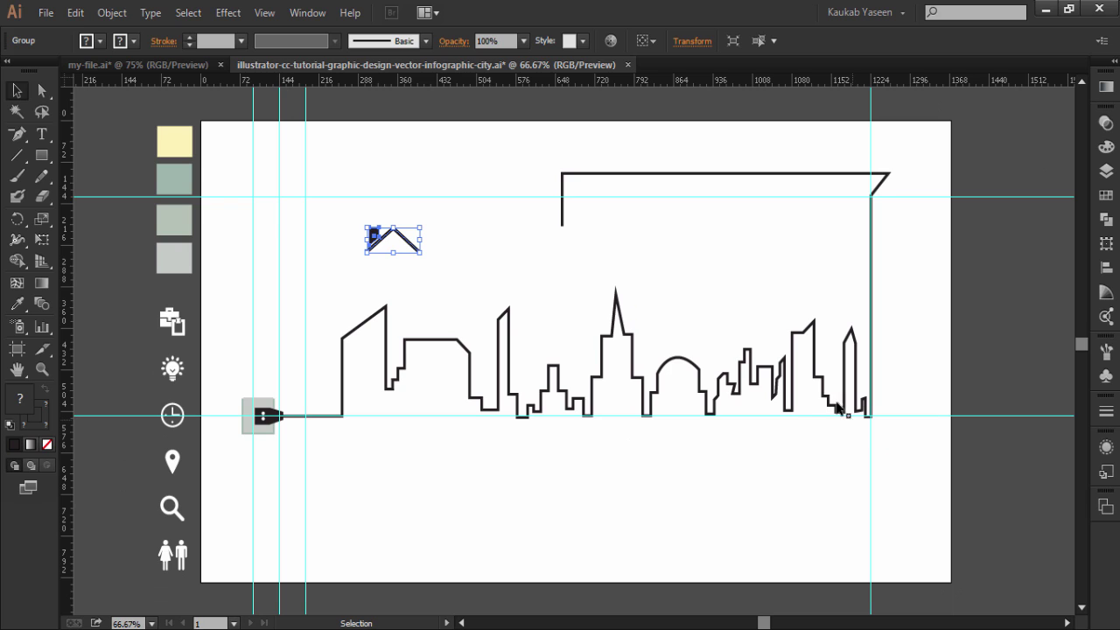
left_click(119, 280)
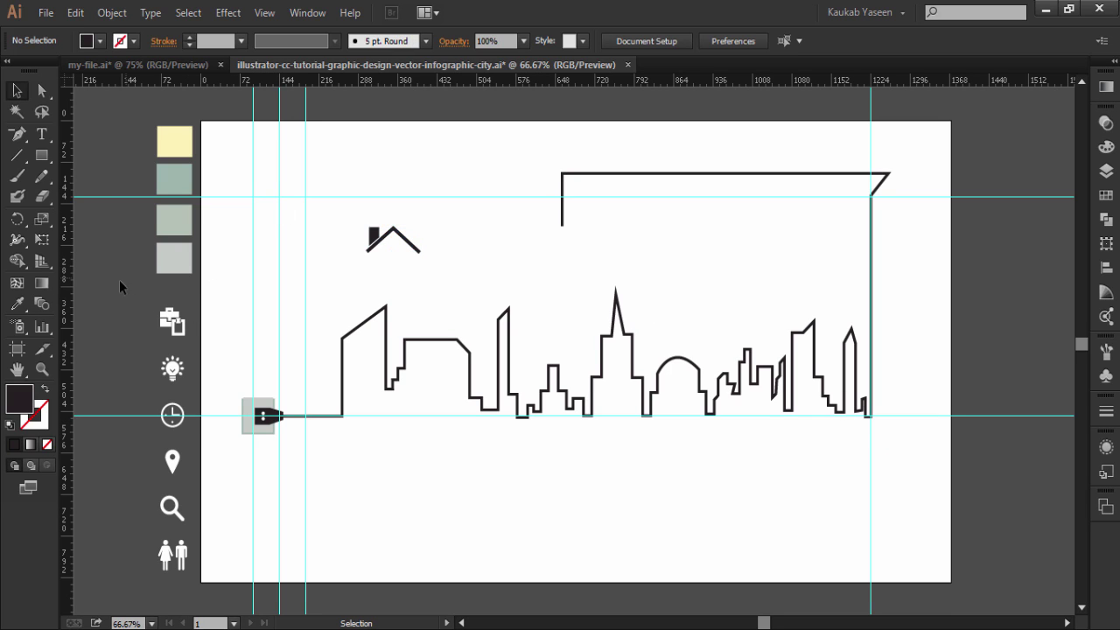
Draw a circle filled with the palette's light grey below the middle of the skyline.
left_click(18, 305)
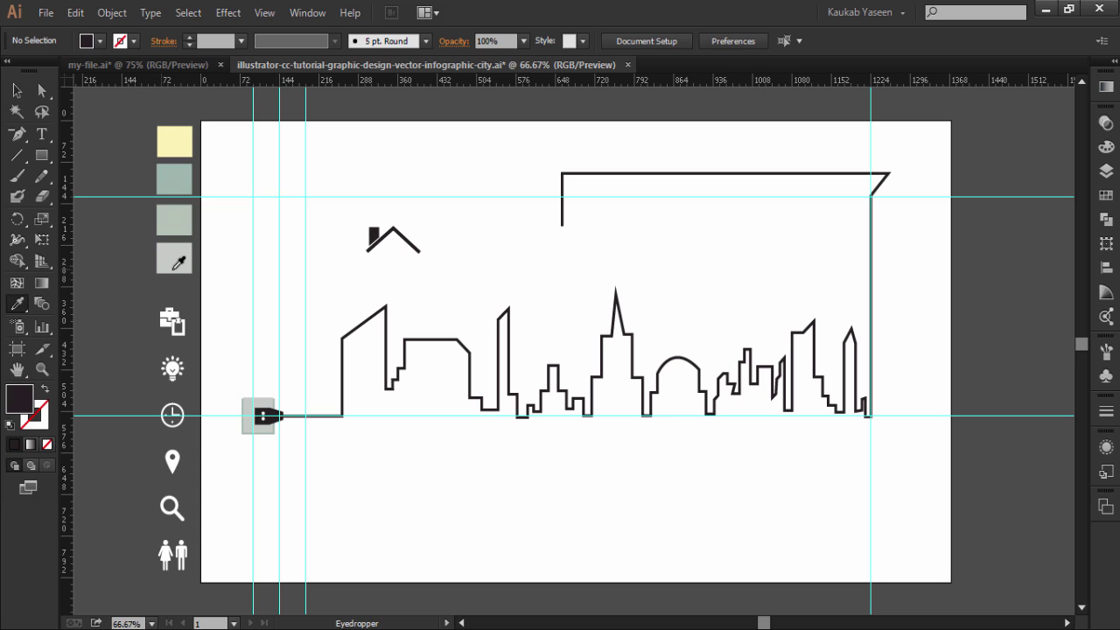
left_click(175, 261)
key("v")
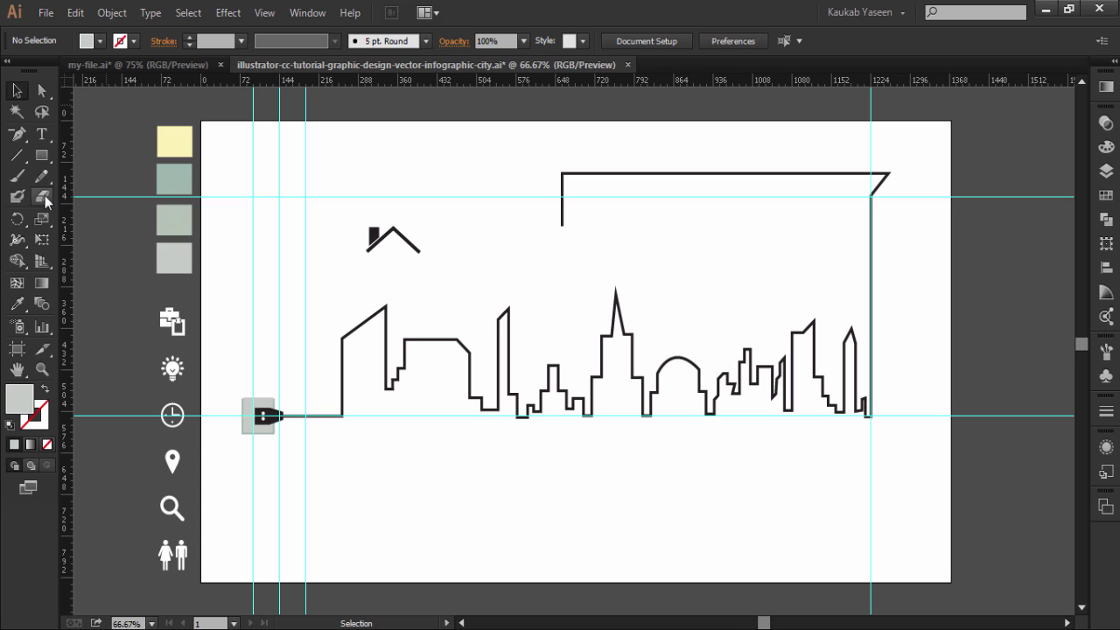
left_click_drag(47, 151, 124, 197)
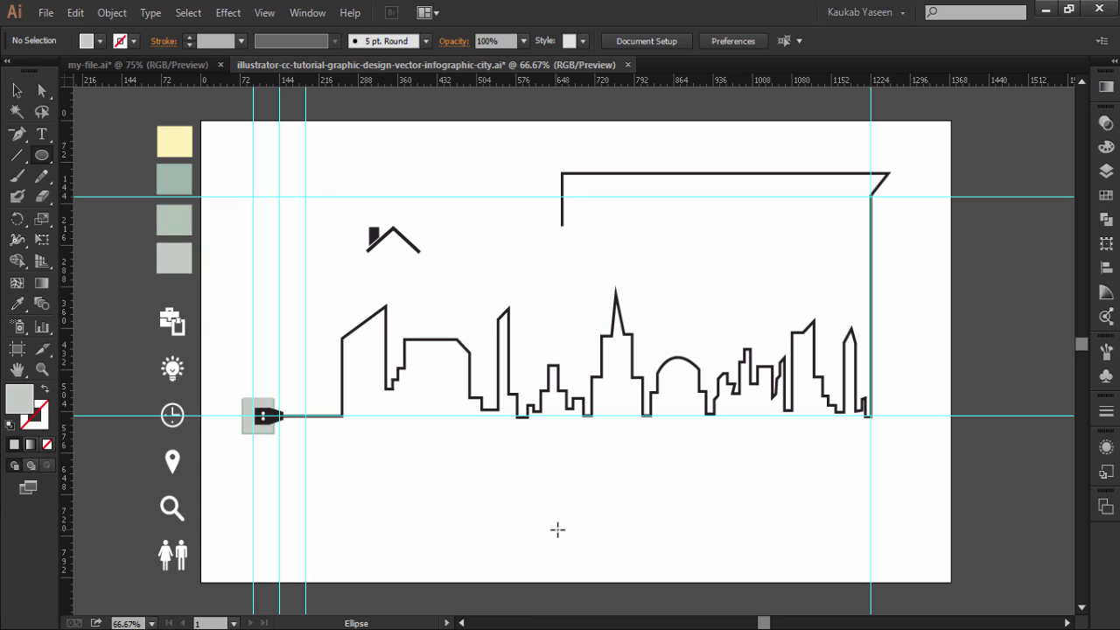
left_click_drag(554, 523, 586, 564)
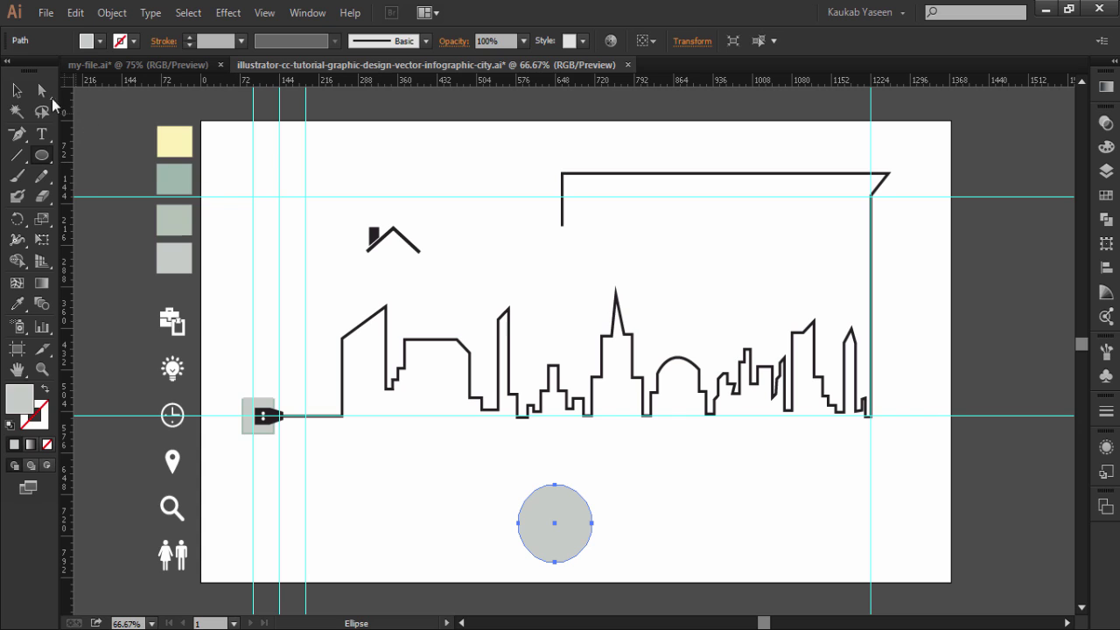
left_click(16, 91)
left_click(367, 300)
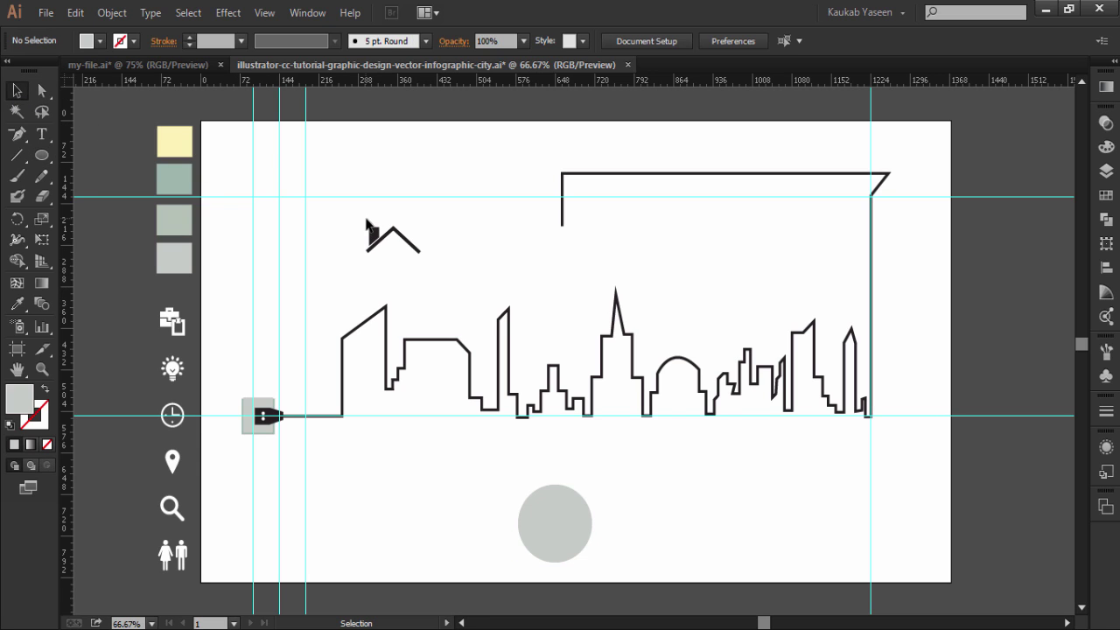
left_click(407, 244)
Move the roof group down above the grey circle and ungroup it.
left_click_drag(402, 231, 584, 438)
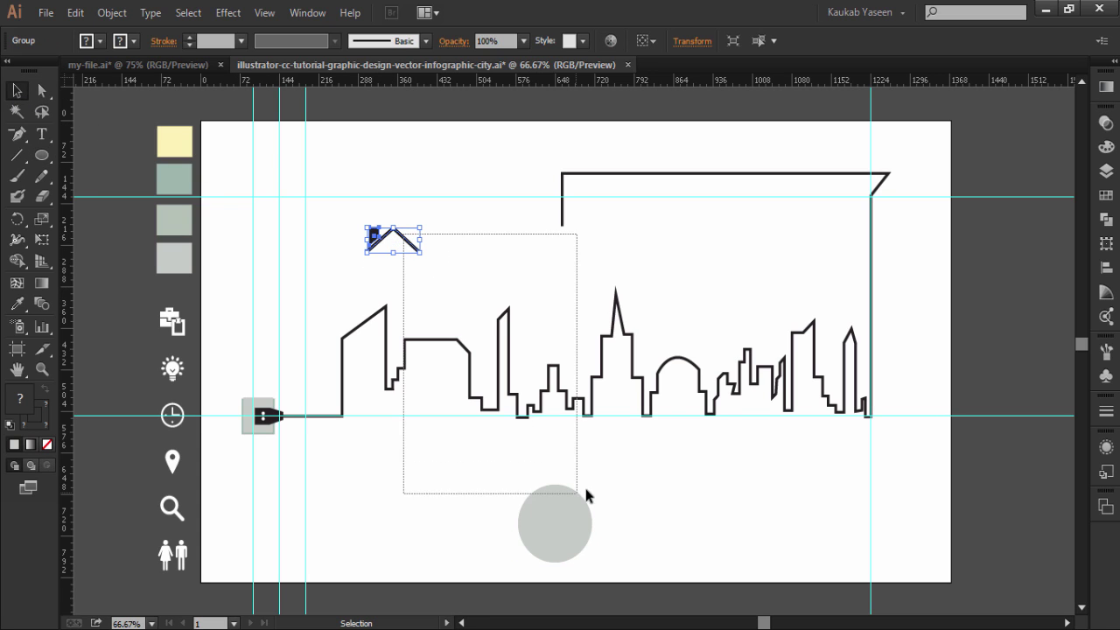
left_click(470, 464)
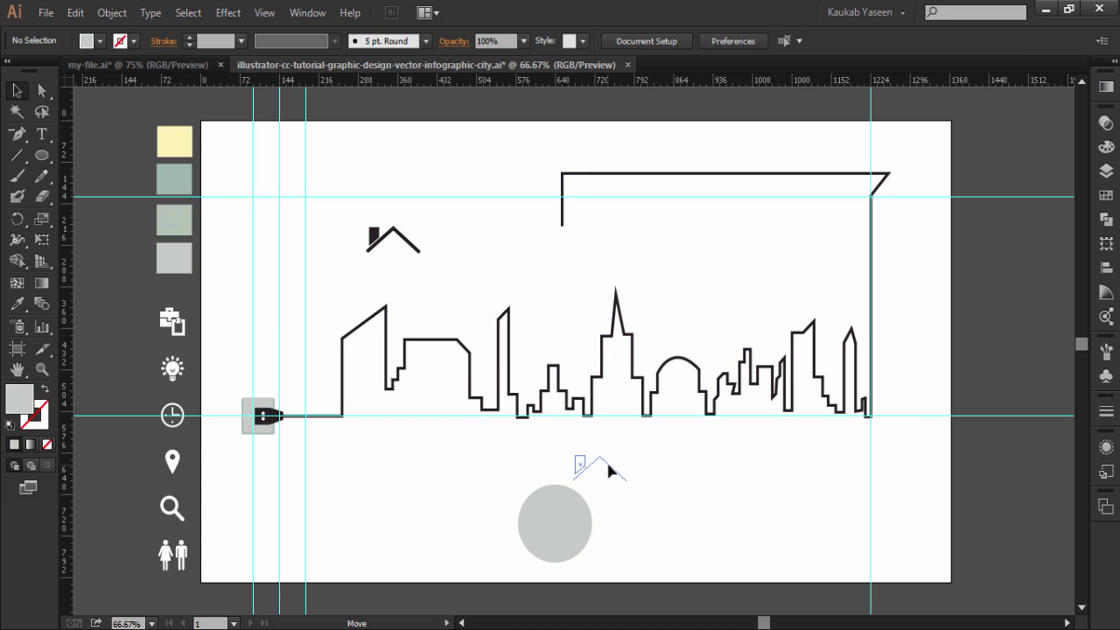
left_click_drag(473, 482, 604, 456)
right_click(600, 465)
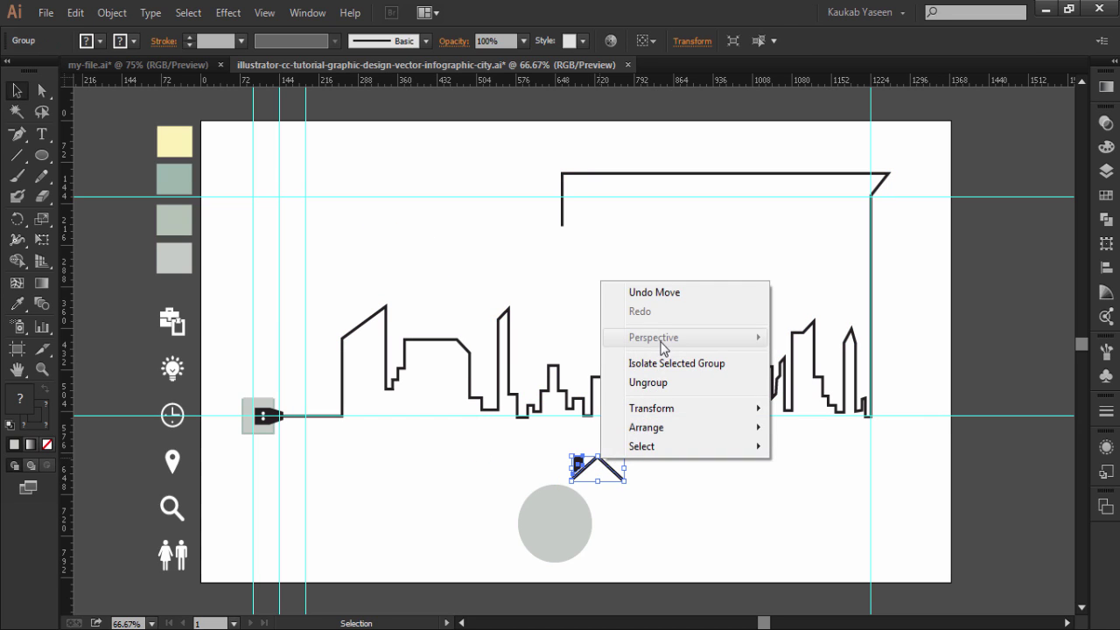
left_click(649, 389)
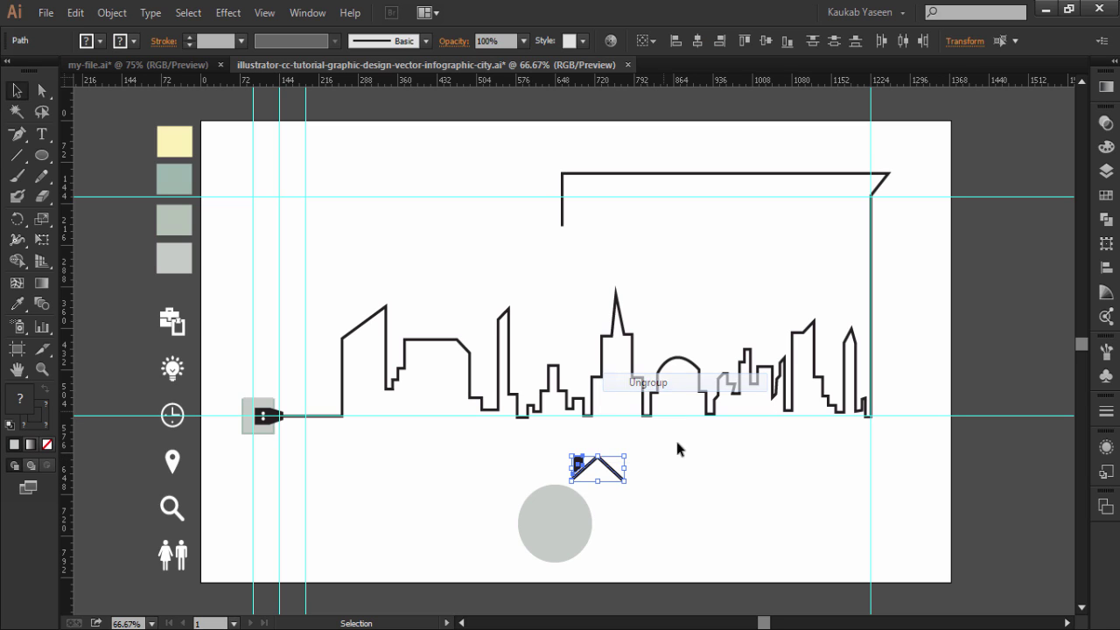
left_click(675, 436)
left_click(579, 465)
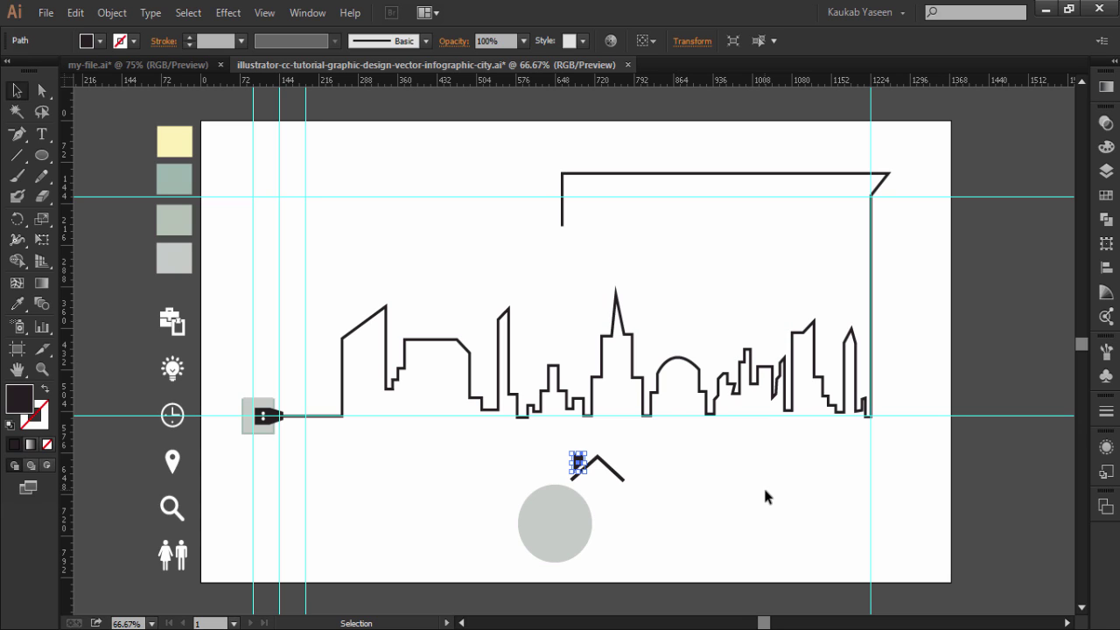
left_click(764, 492)
Regroup the roof and chimney pieces and bring the group to the front.
left_click(605, 461)
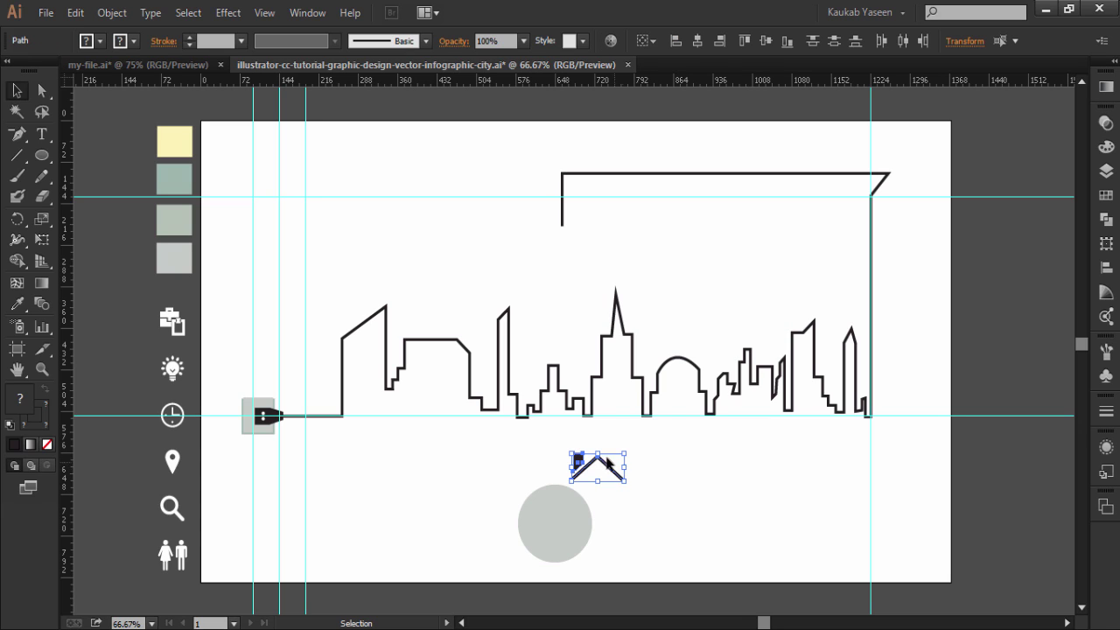
right_click(602, 458)
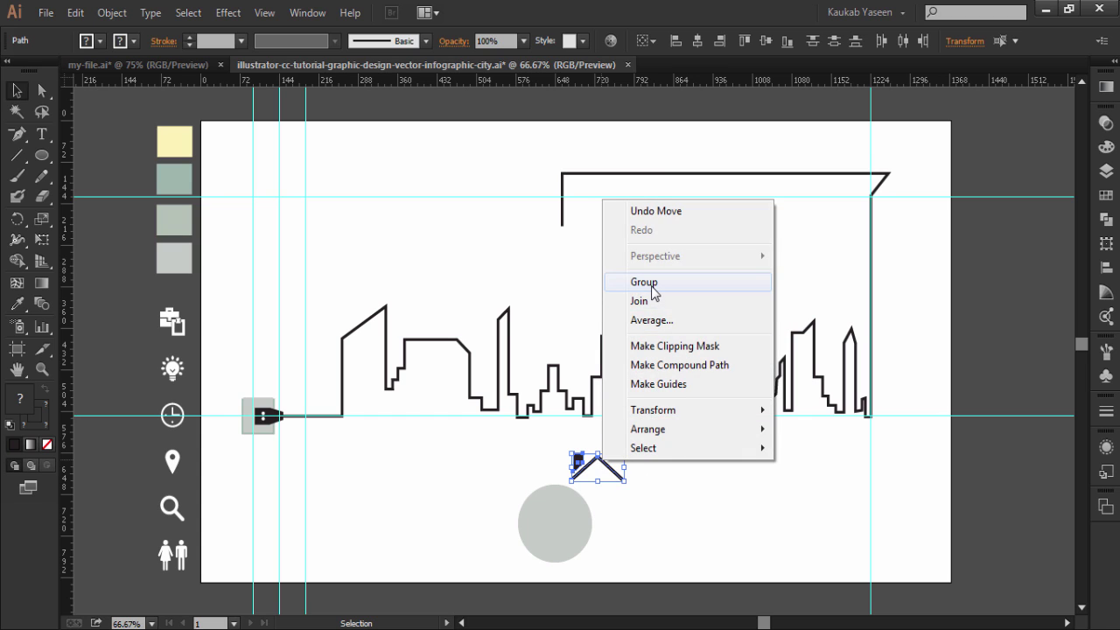
left_click(652, 281)
right_click(594, 460)
mouse_move(637, 429)
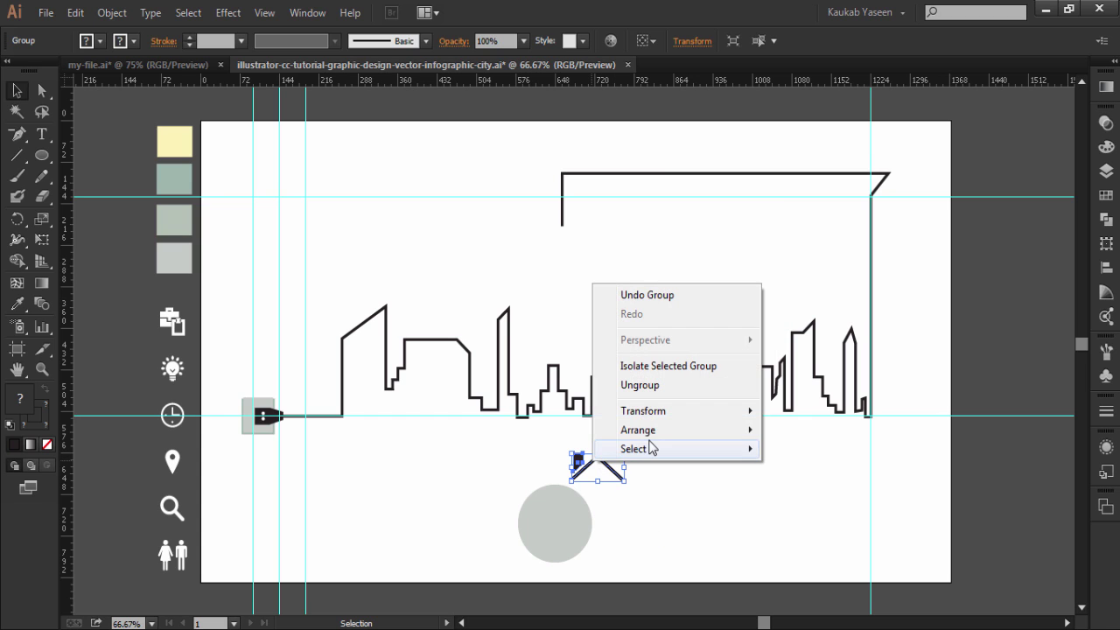
left_click(851, 430)
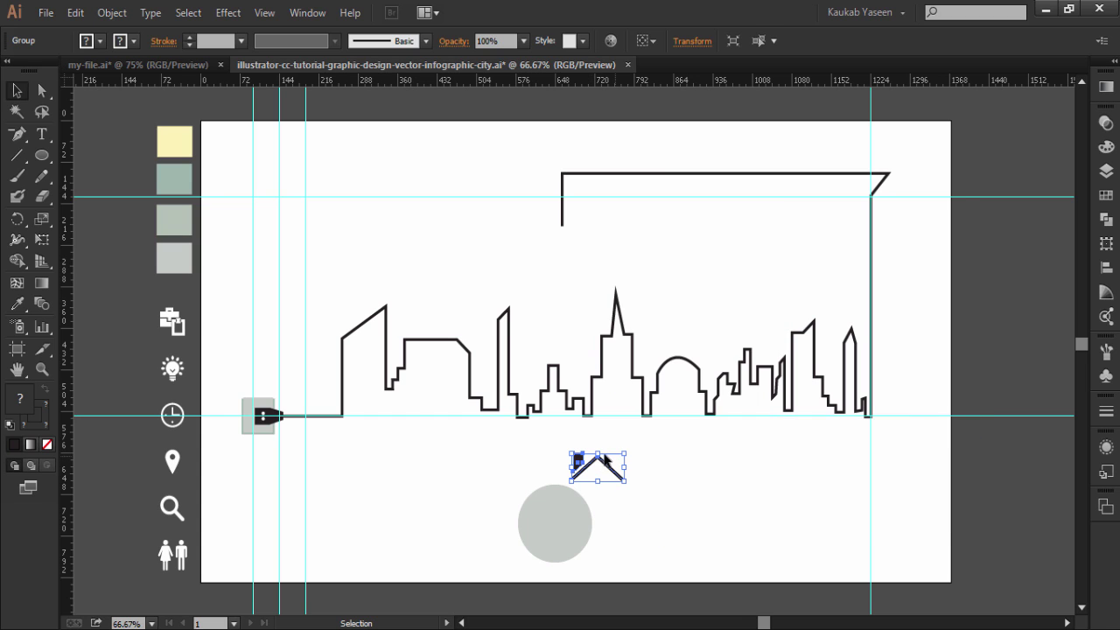
Move the roof into the grey circle and centre it horizontally there.
left_click(564, 512, "shift")
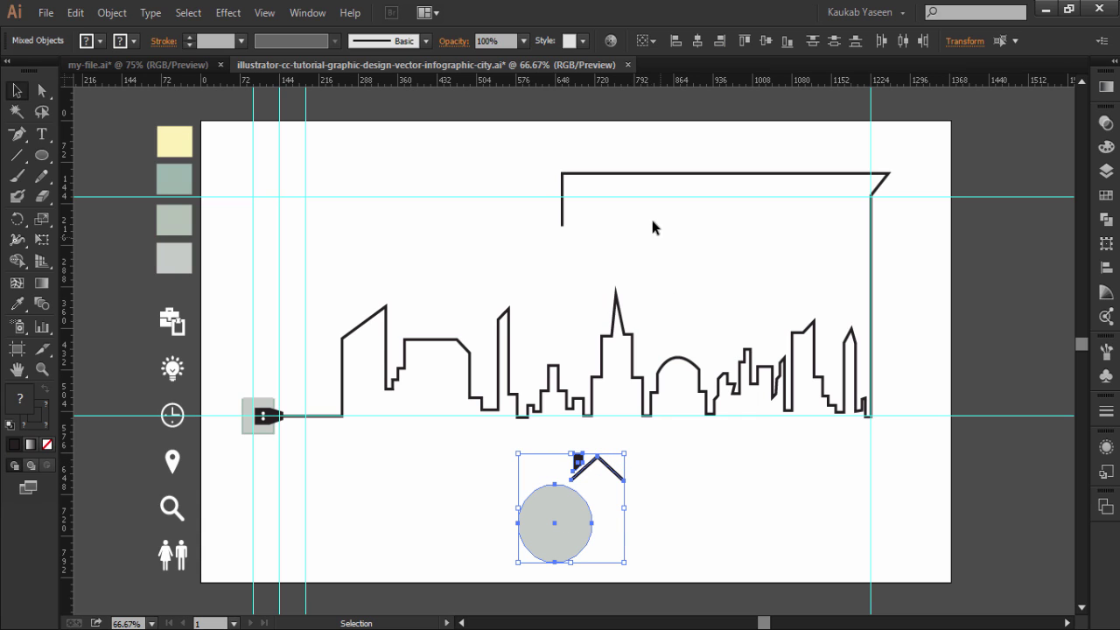
left_click(698, 41)
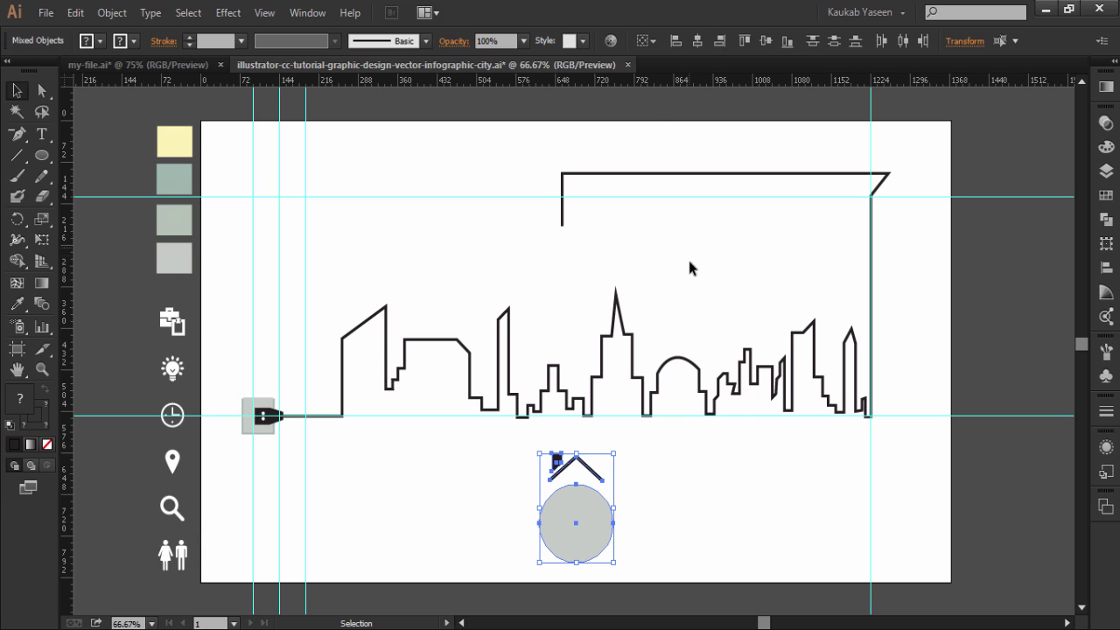
left_click(679, 523)
left_click_drag(576, 461, 580, 499)
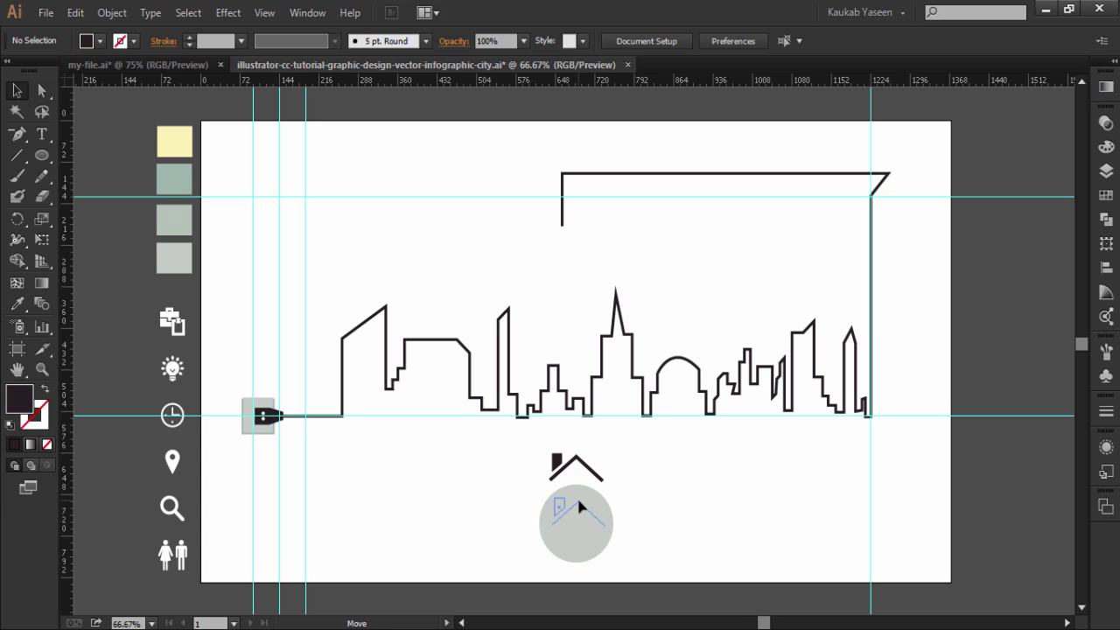
left_click_drag(576, 495, 612, 535)
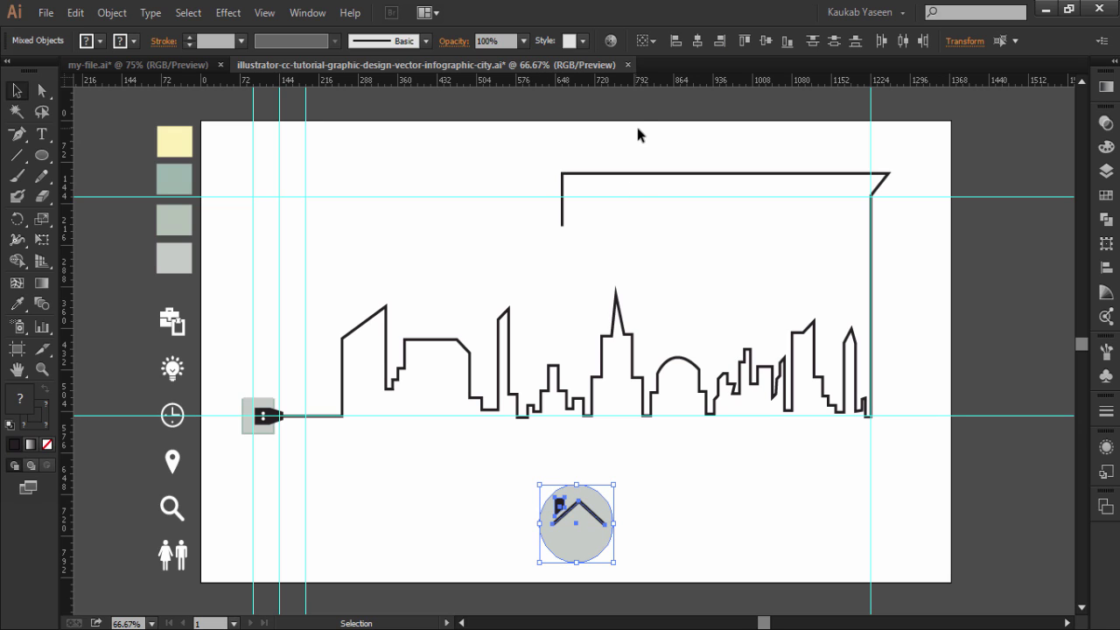
left_click(696, 42)
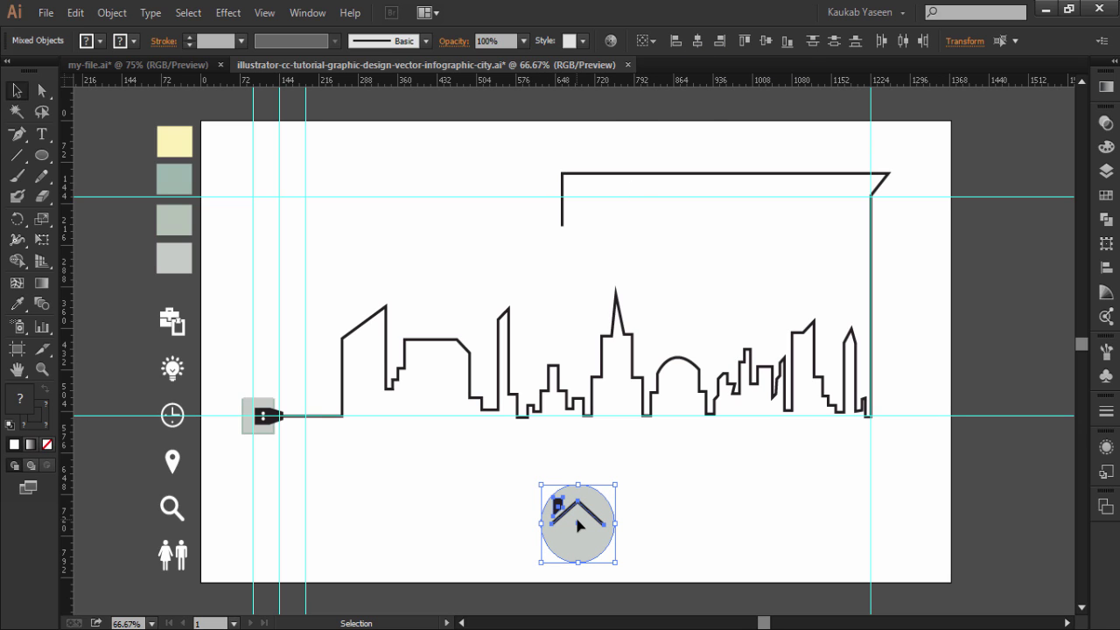
Alt-drag a copy of the house badge to the left, then copy the pair to the right.
left_click_drag(575, 515, 481, 523)
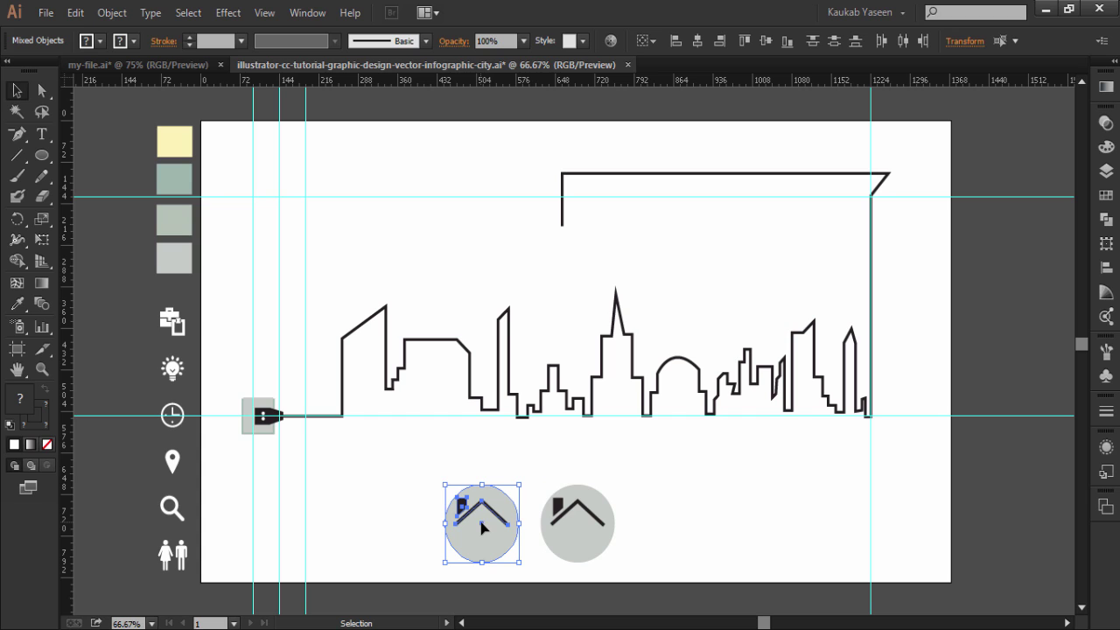
left_click_drag(407, 456, 635, 551)
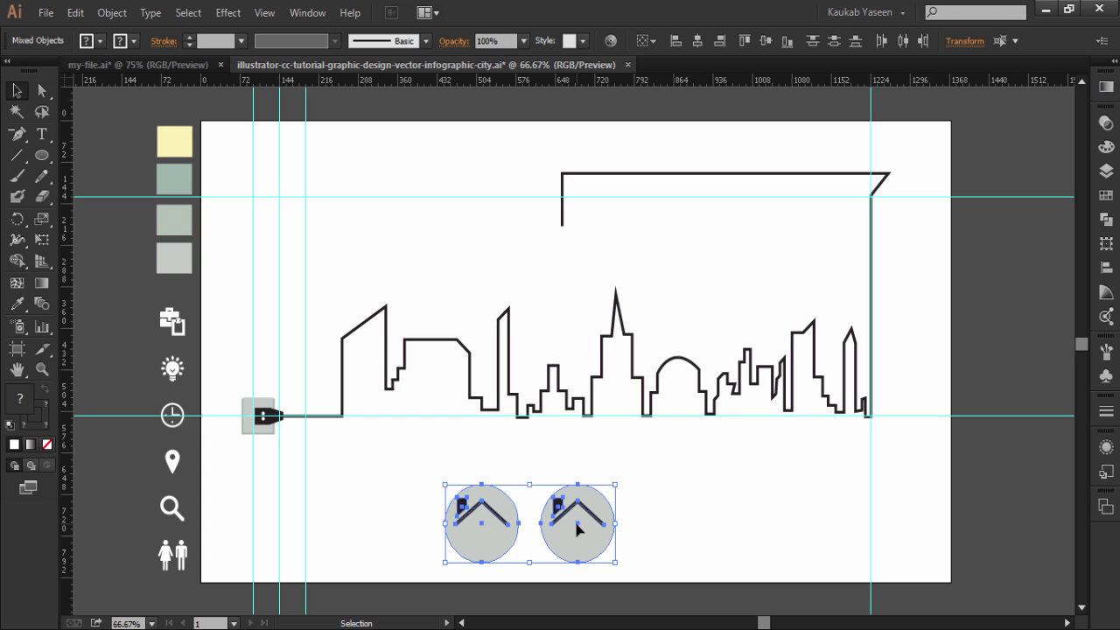
left_click_drag(580, 526, 760, 547)
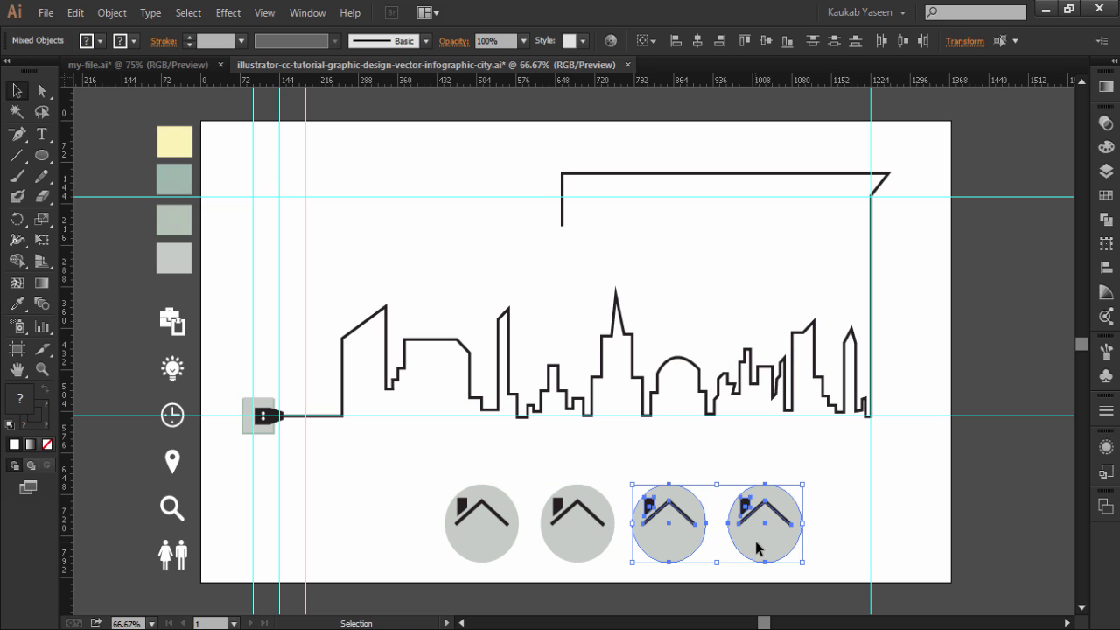
left_click(704, 538)
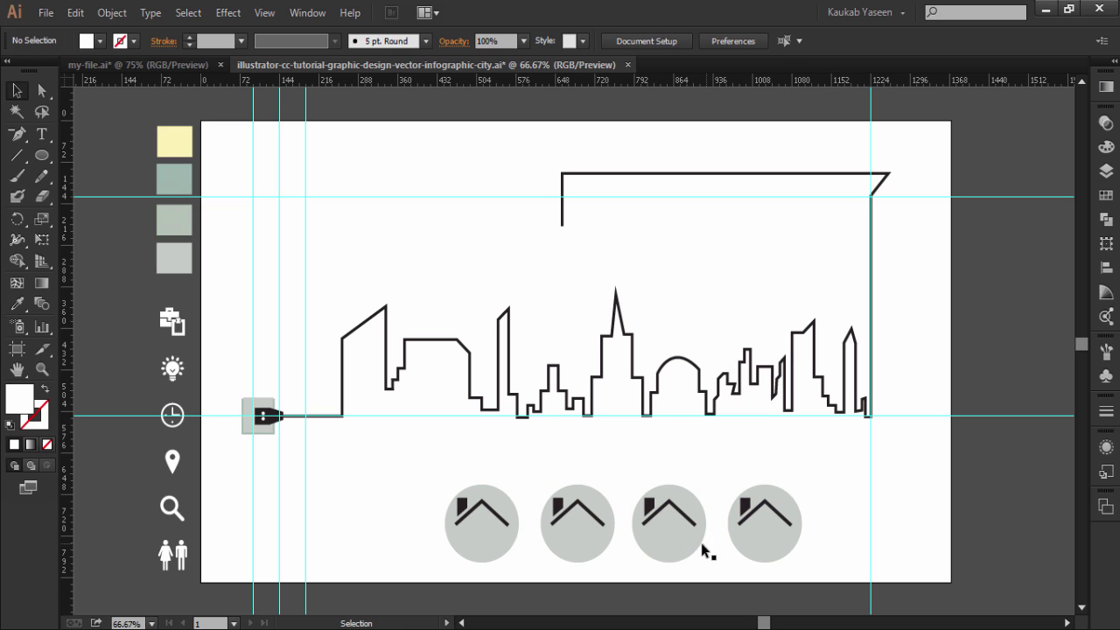
left_click_drag(427, 464, 608, 545)
Leave isolation mode and copy two badges to the left, giving six badges in the row.
double_click(577, 525)
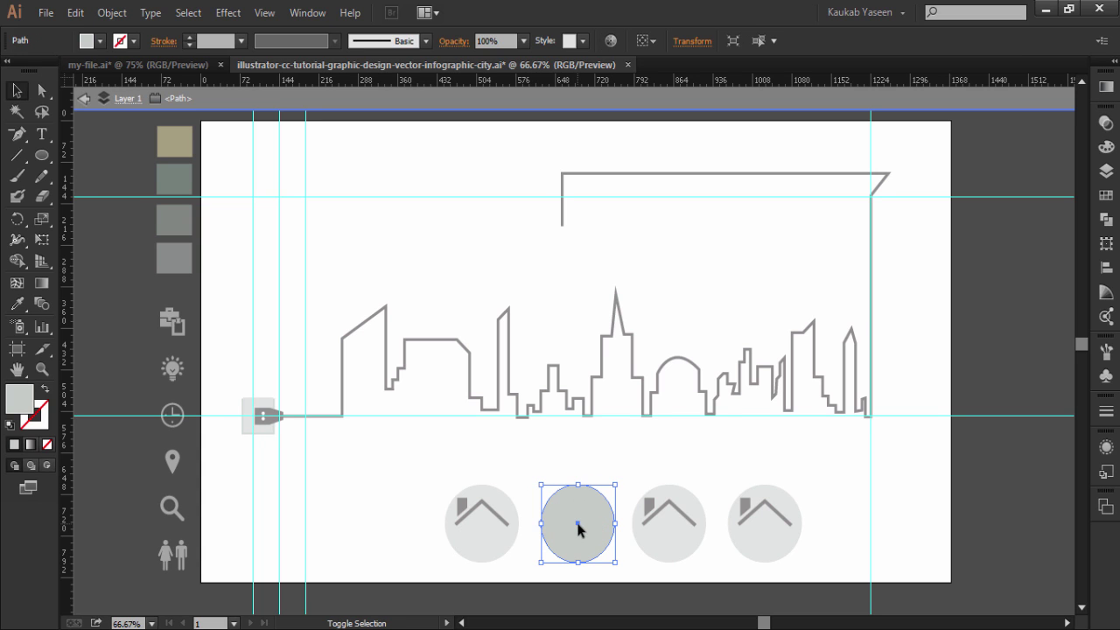
left_click(85, 102)
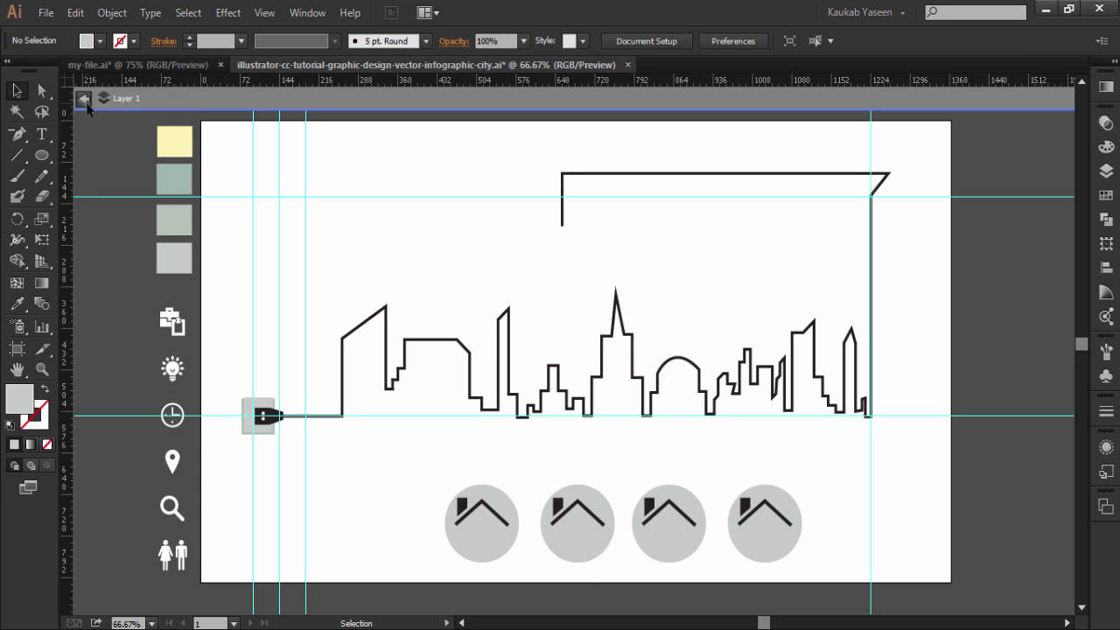
left_click(83, 98)
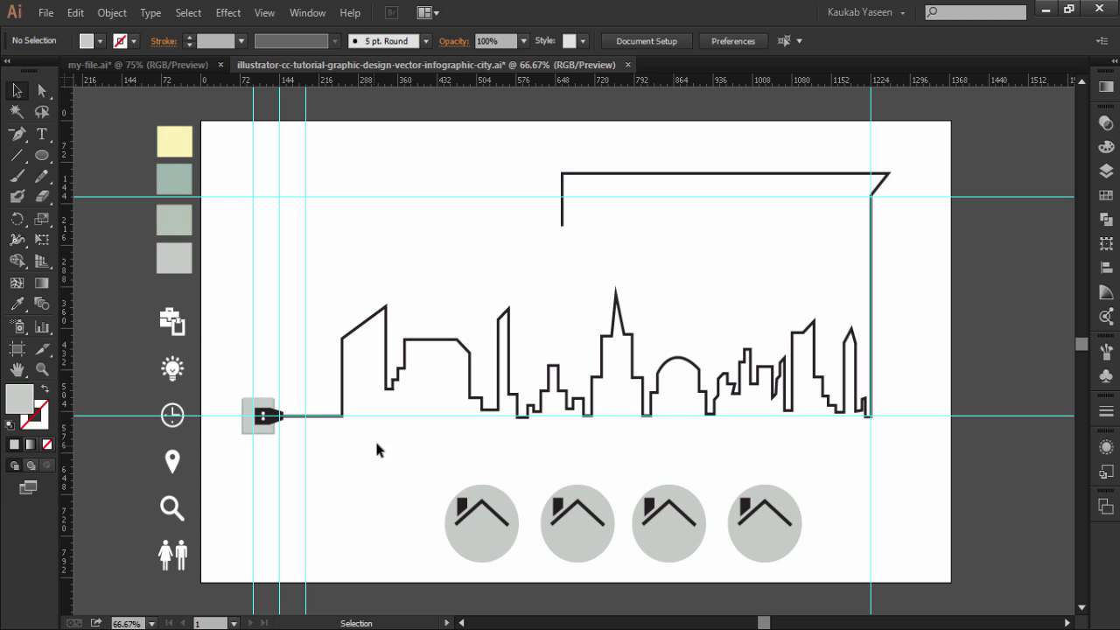
mouse_move(431, 466)
left_mouse_down()
mouse_move(573, 536)
mouse_move(395, 522)
left_mouse_up()
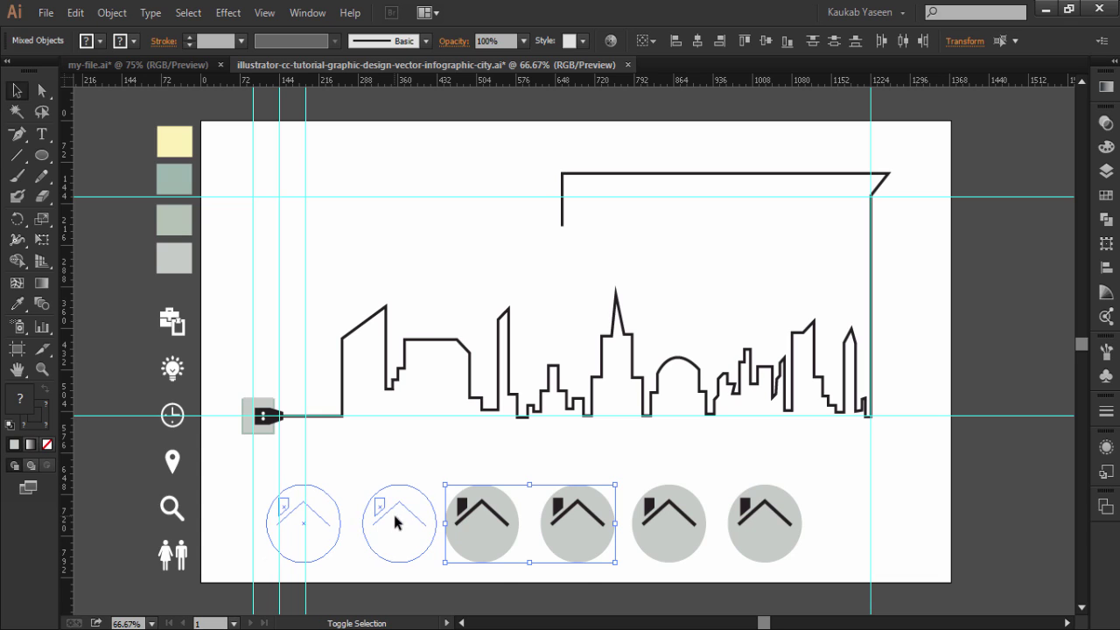
left_click_drag(395, 522, 393, 522)
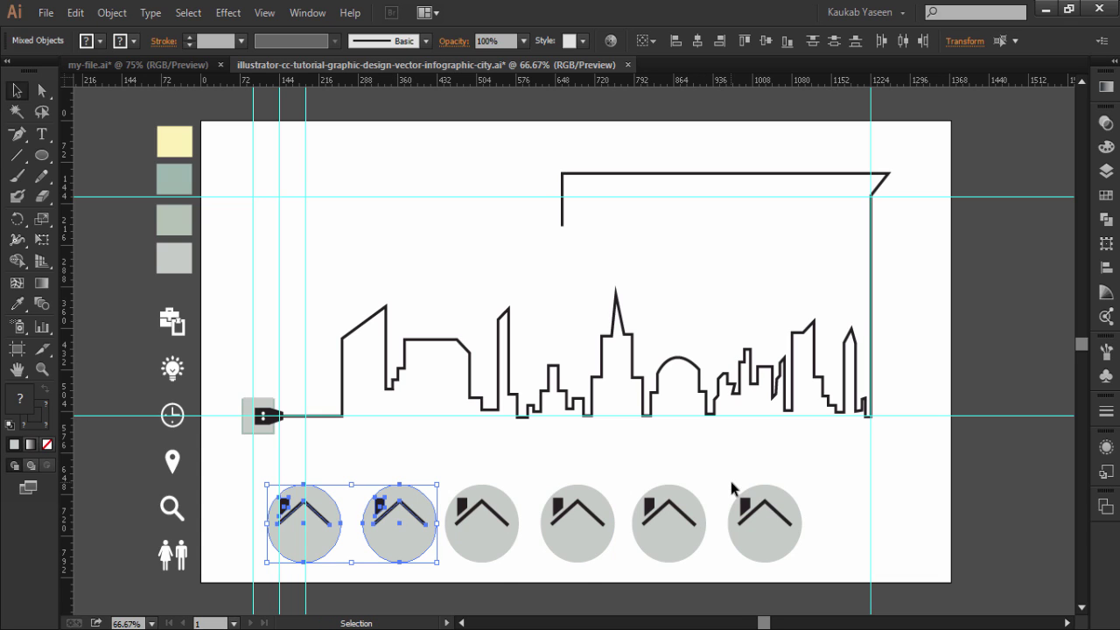
left_click(781, 545)
left_click(823, 529)
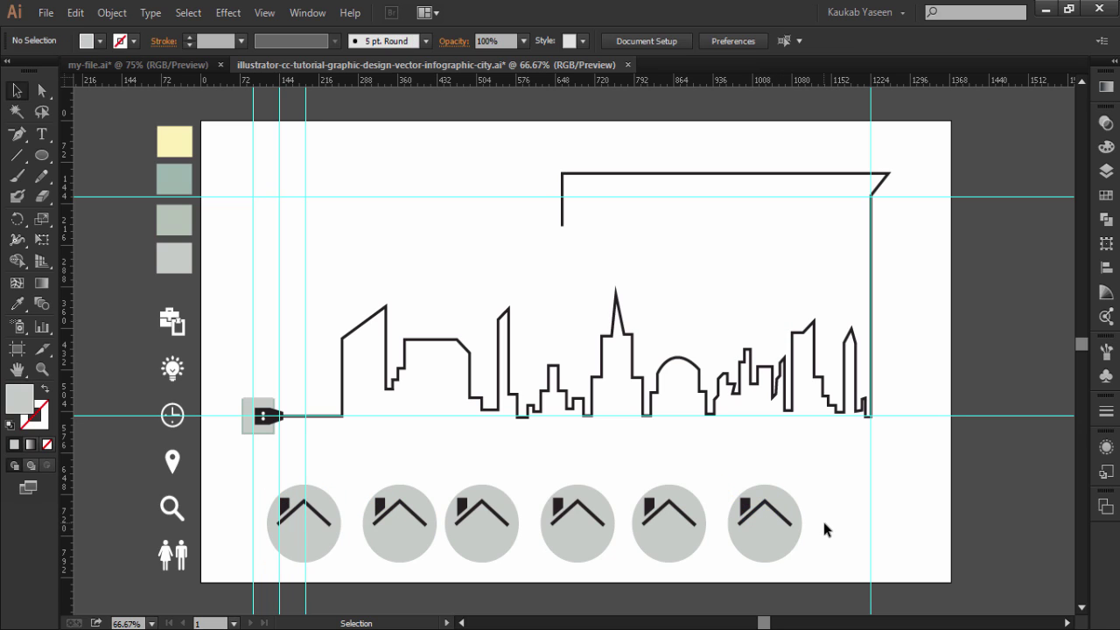
Undo the last change and delete two vertical guides.
key("ctrl+z")
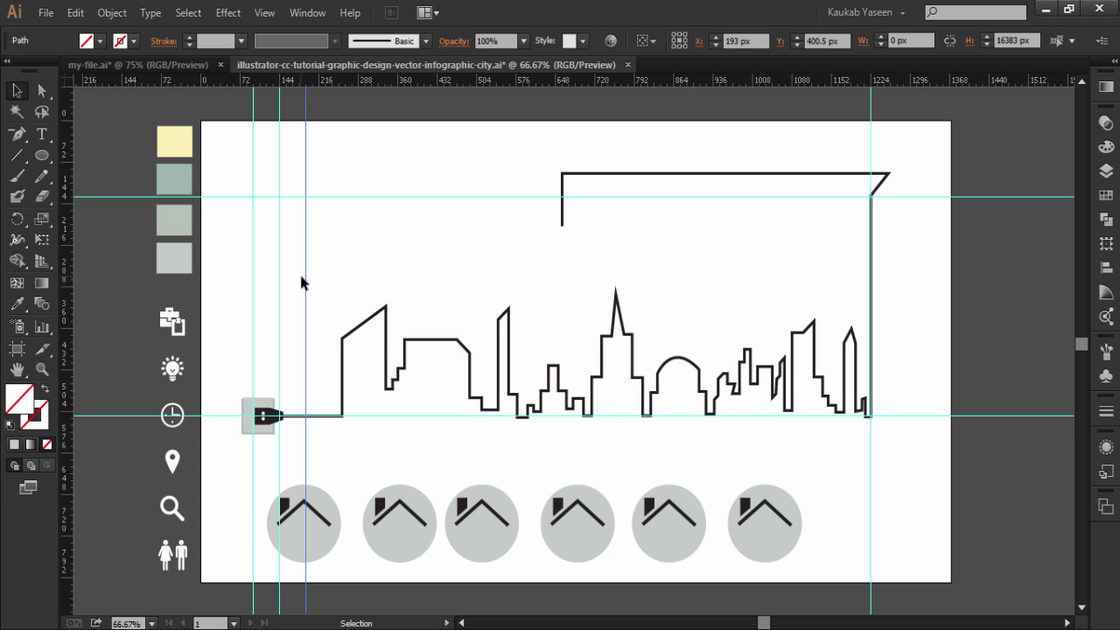
key("Delete")
left_click(252, 283)
key("Delete")
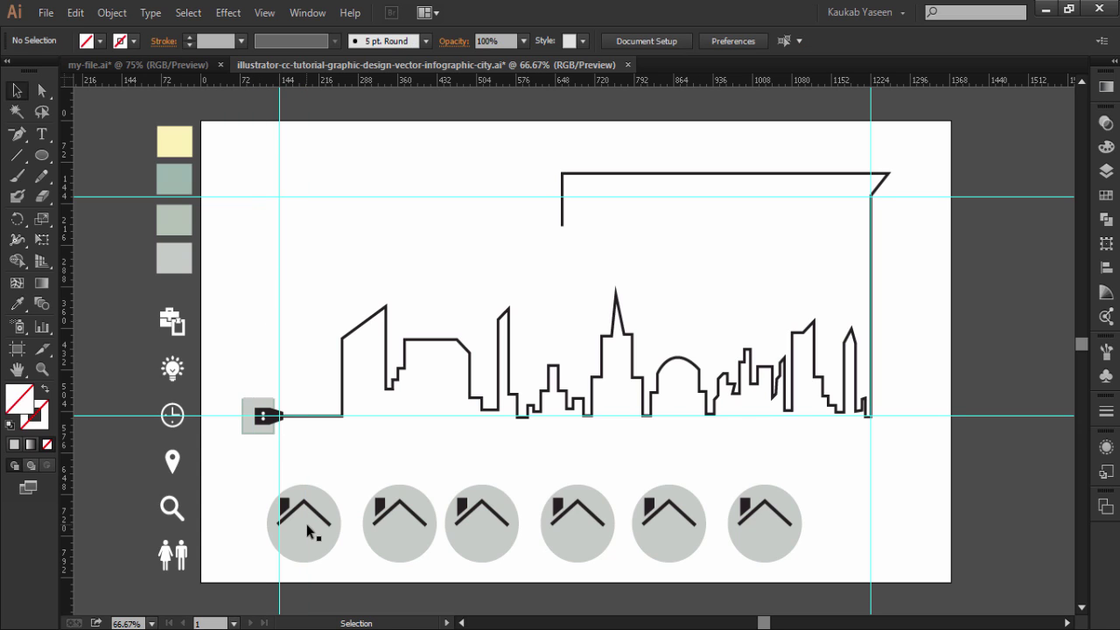
Move the first and last badges to the row's far ends, align them, and shift the middle badges right.
left_click_drag(307, 533, 281, 523)
left_click_drag(767, 539, 874, 535)
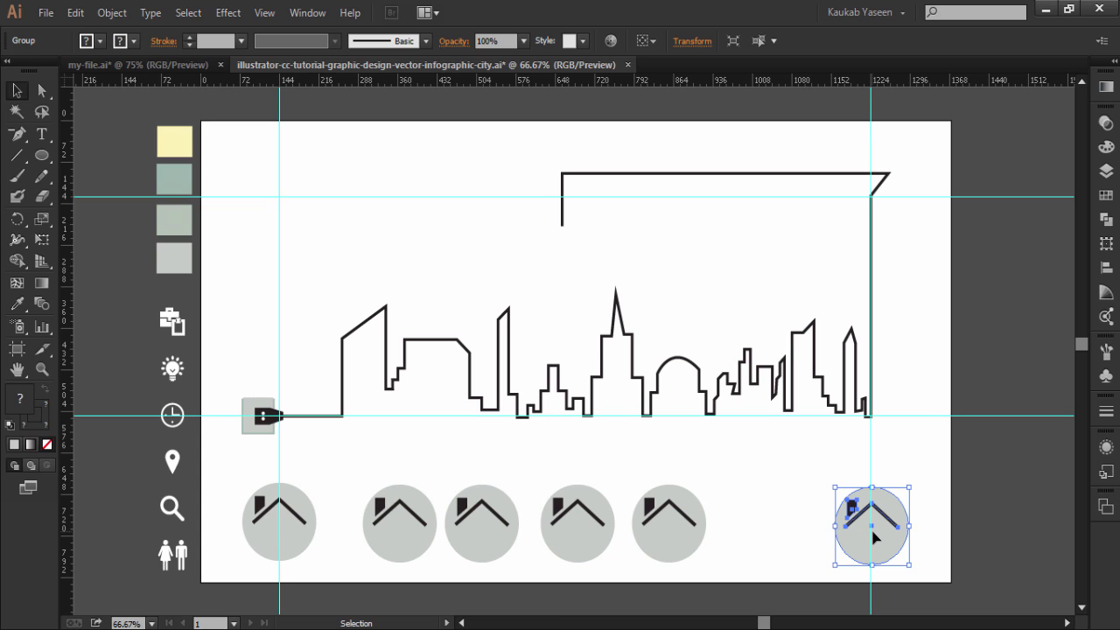
left_click_drag(873, 534, 873, 522)
left_click(274, 529)
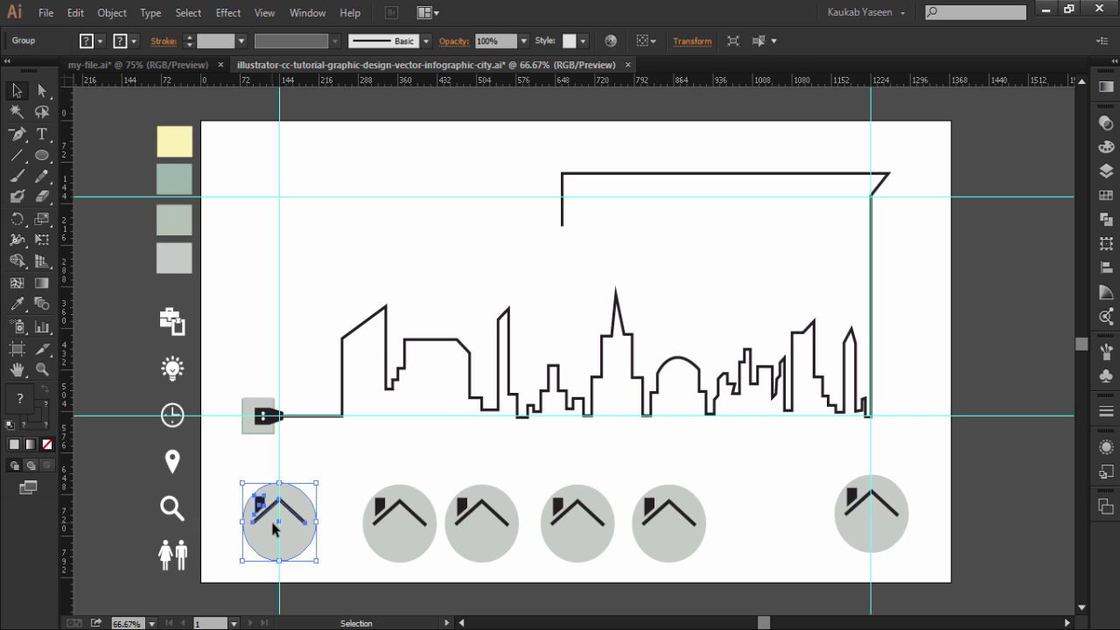
left_click(880, 520, "shift")
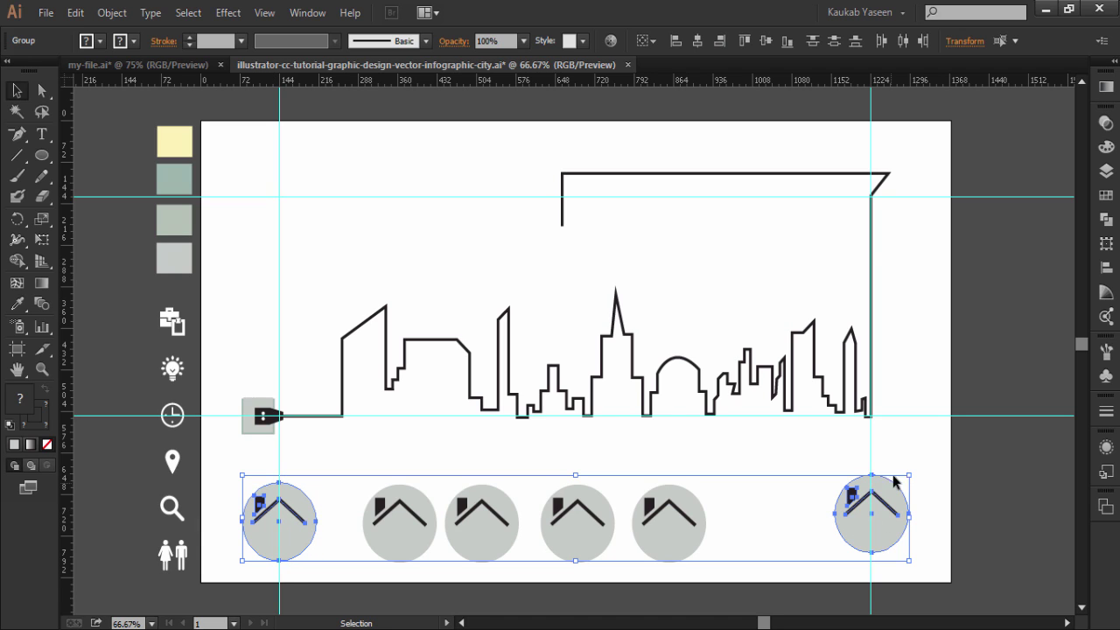
left_click(764, 42)
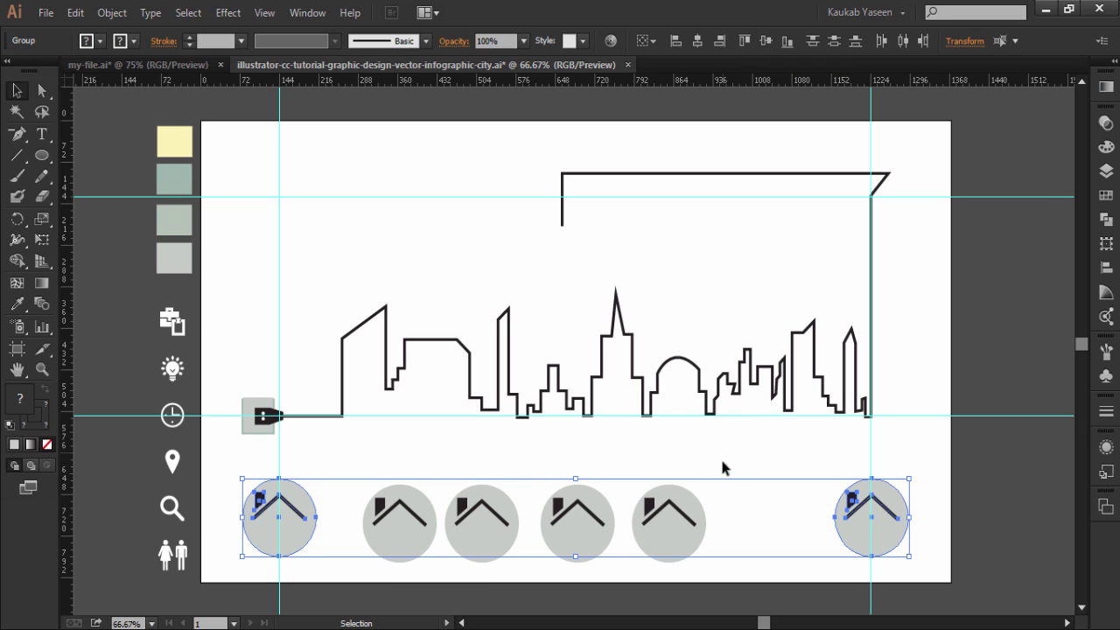
left_click_drag(669, 524, 733, 525)
left_click_drag(580, 525, 631, 525)
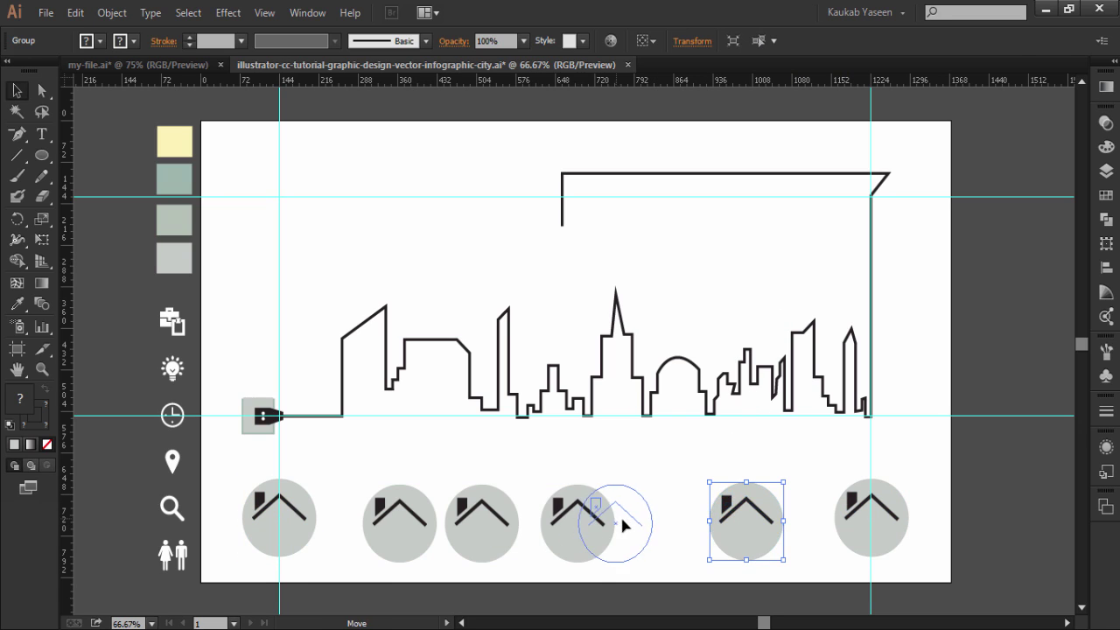
left_click_drag(479, 527, 512, 527)
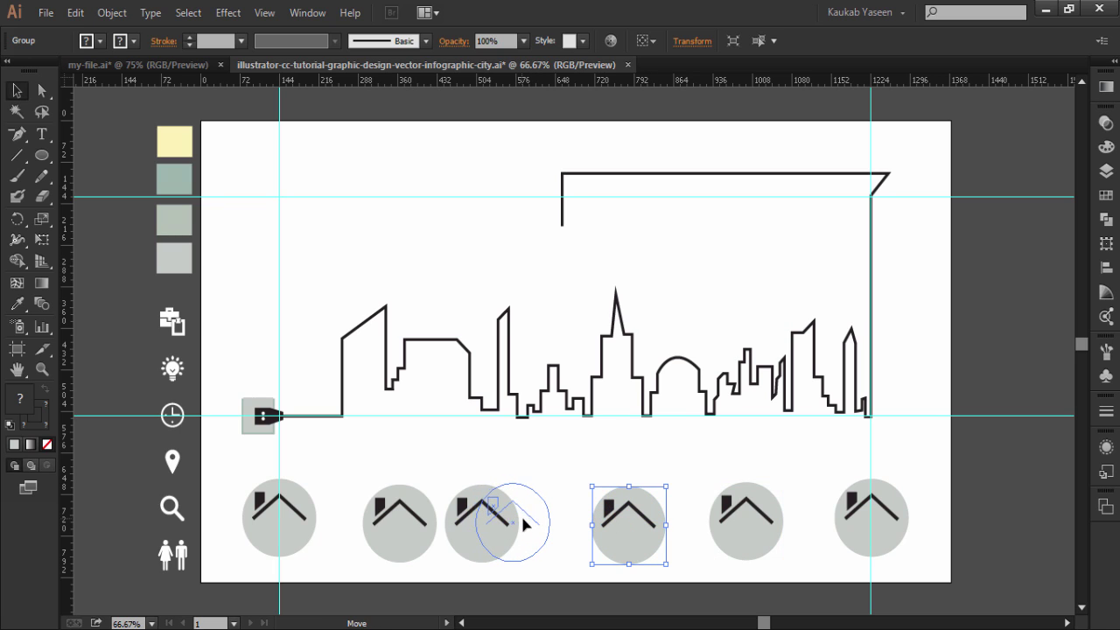
Distribute all six circles evenly by horizontal centre and align their bottom edges.
left_click(297, 525, "shift")
left_click(384, 533, "shift")
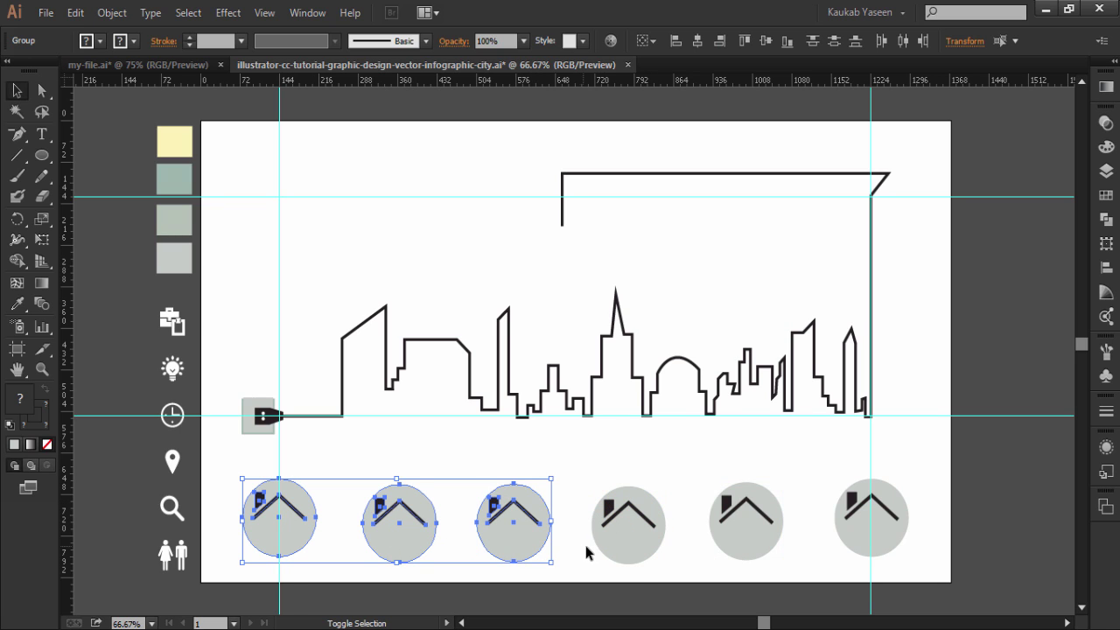
left_click(624, 539, "shift")
left_click(757, 537, "shift")
left_click(857, 538, "shift")
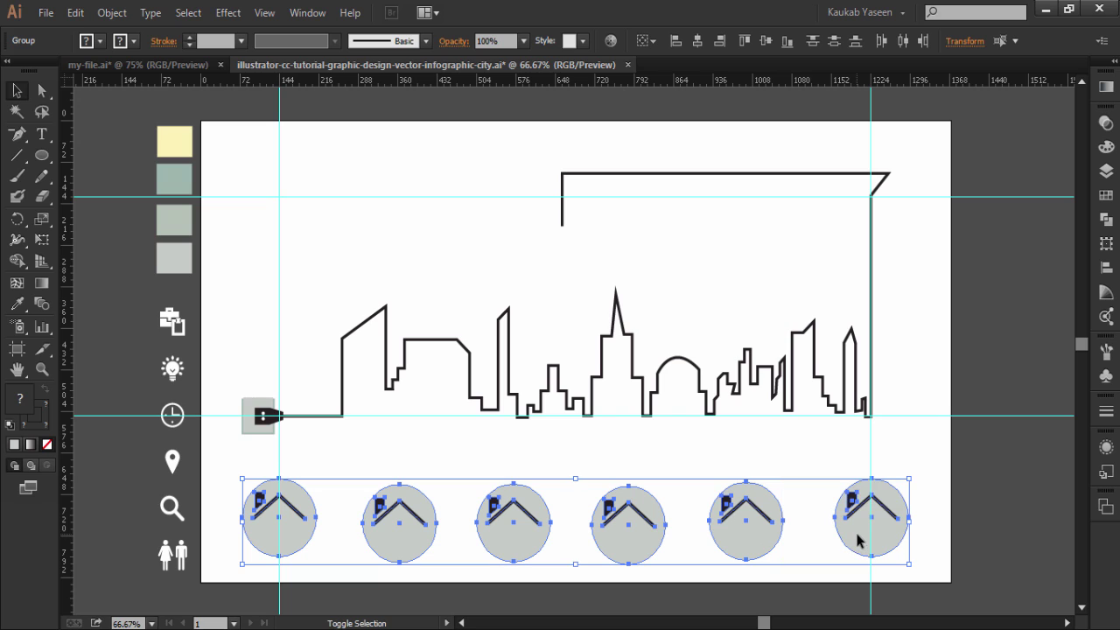
left_click(905, 42)
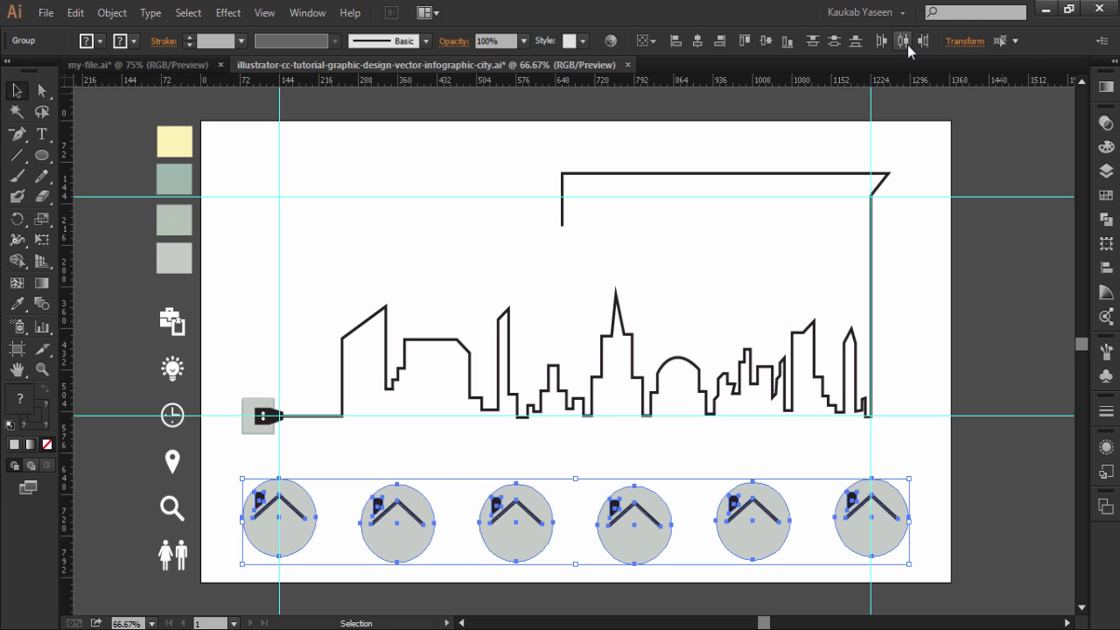
left_click(781, 41)
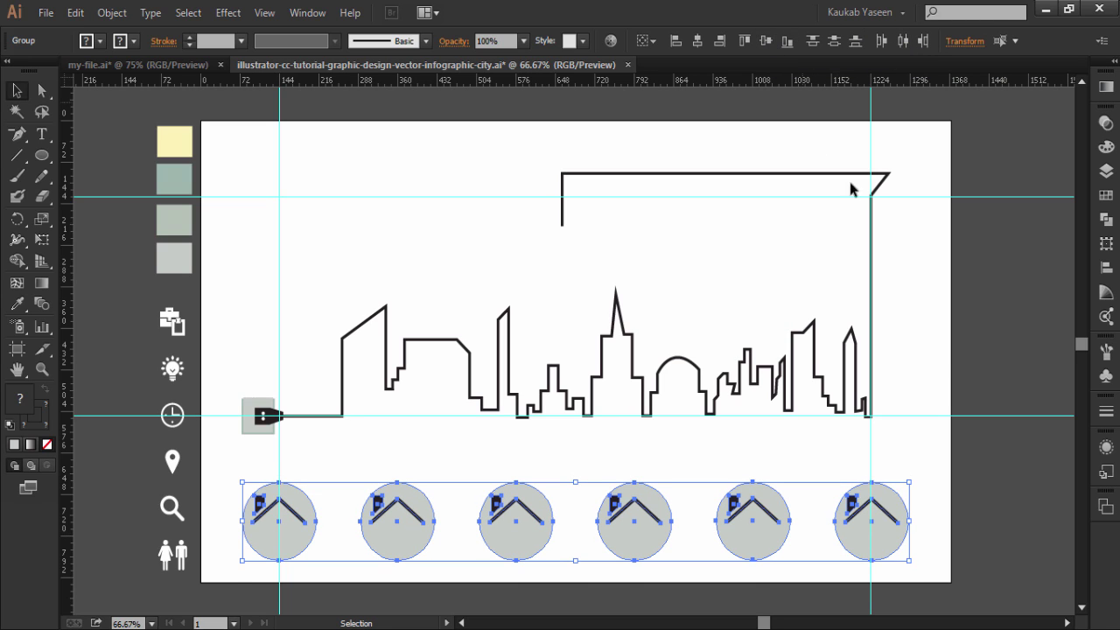
left_click(962, 499)
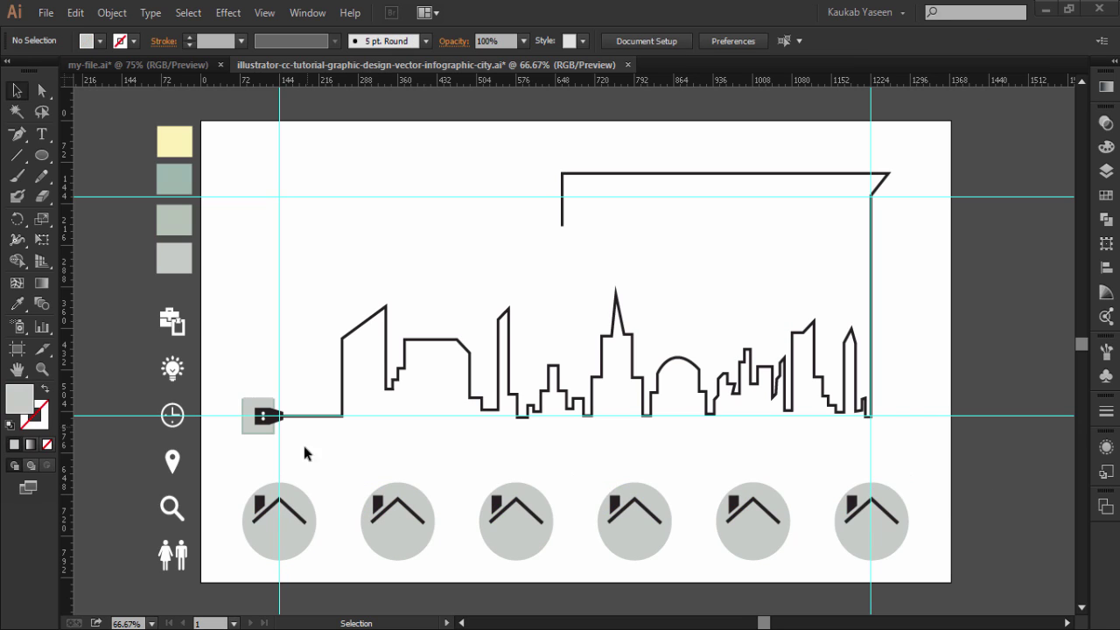
Fill the icon column black, bring it to the front and ungroup it.
left_click(175, 468)
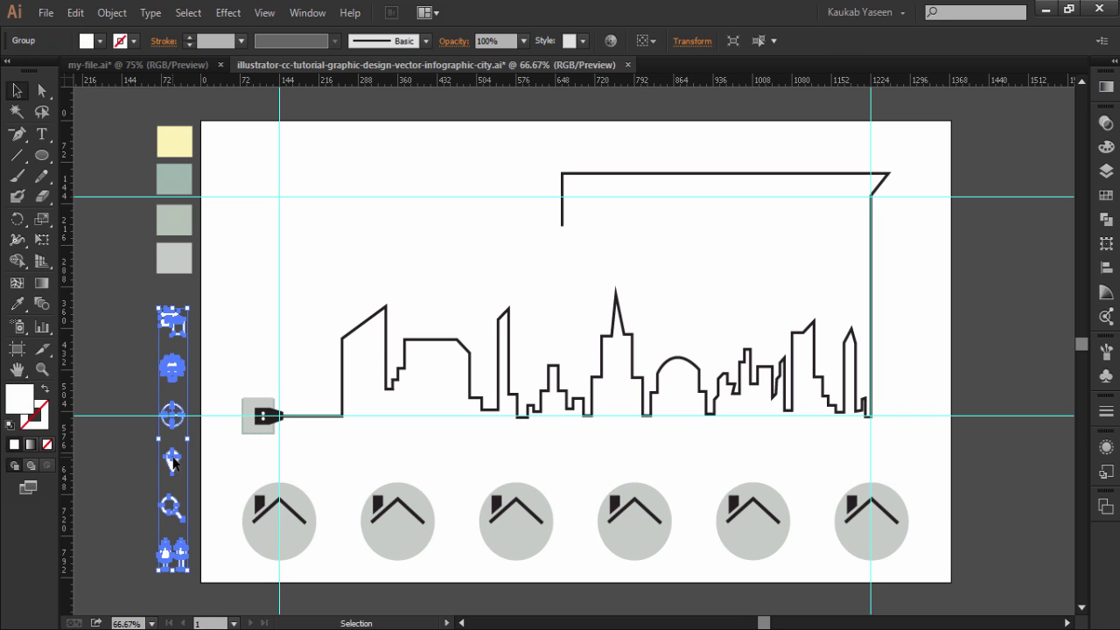
left_click(100, 41)
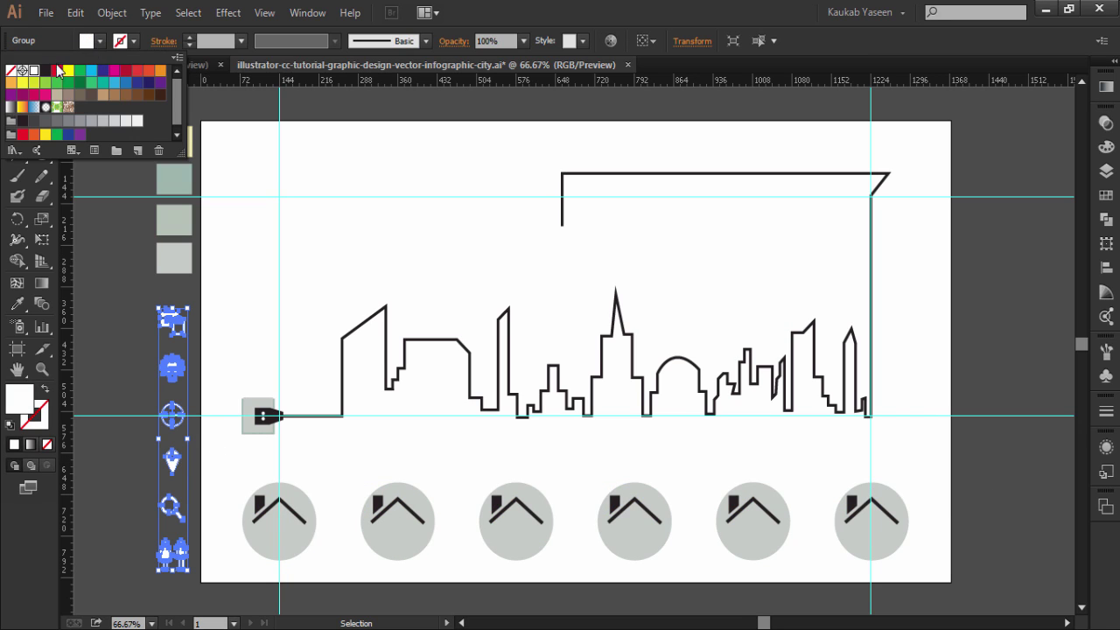
left_click(43, 77)
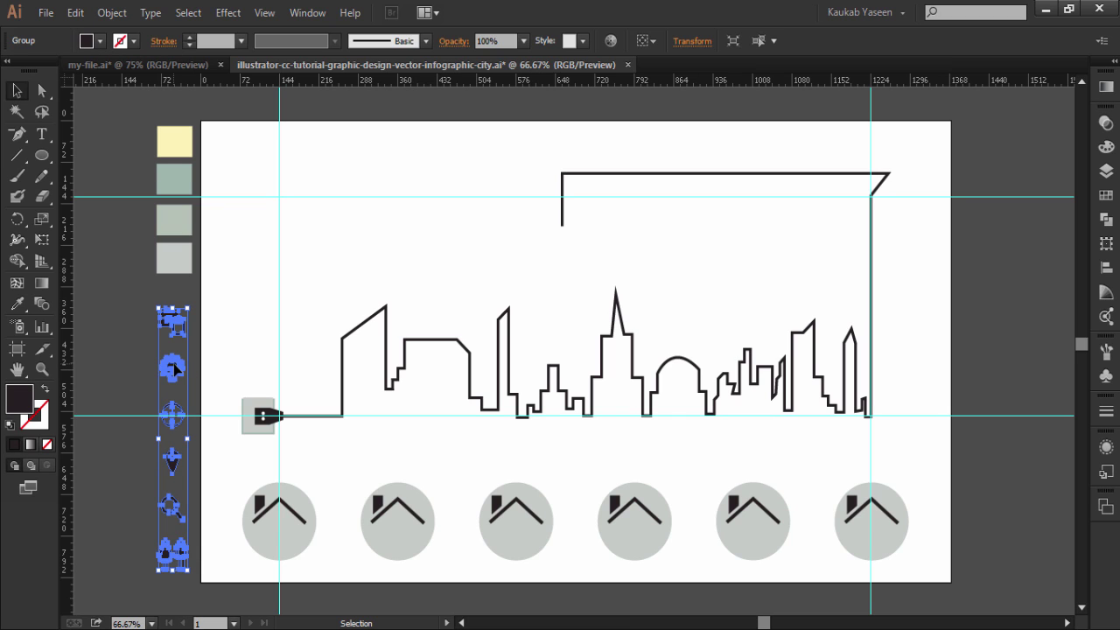
right_click(181, 378)
mouse_move(221, 519)
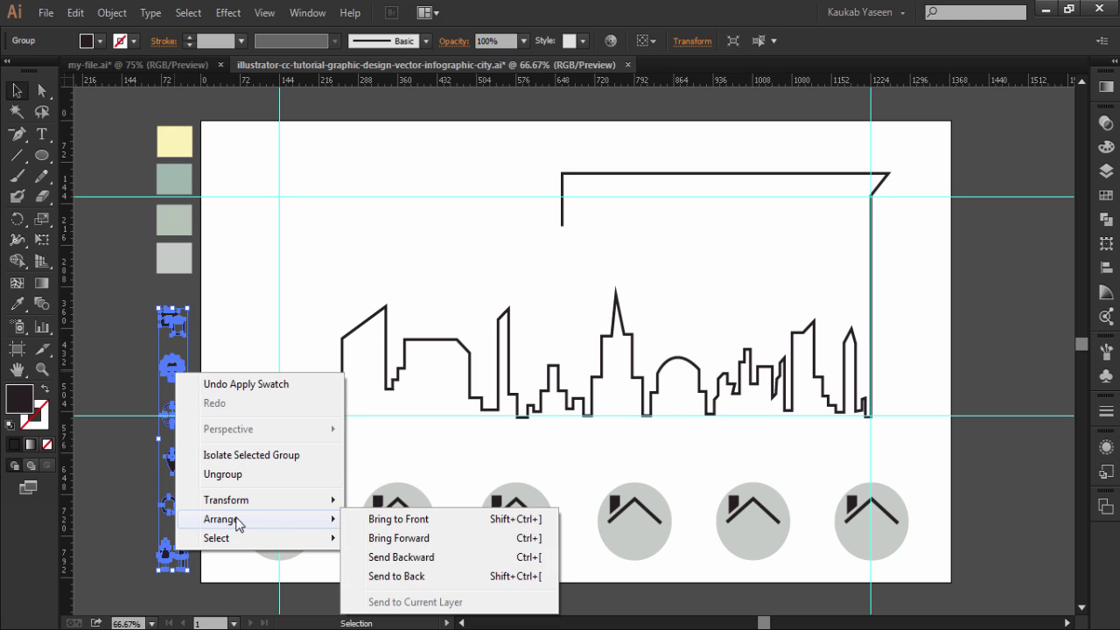
left_click(442, 520)
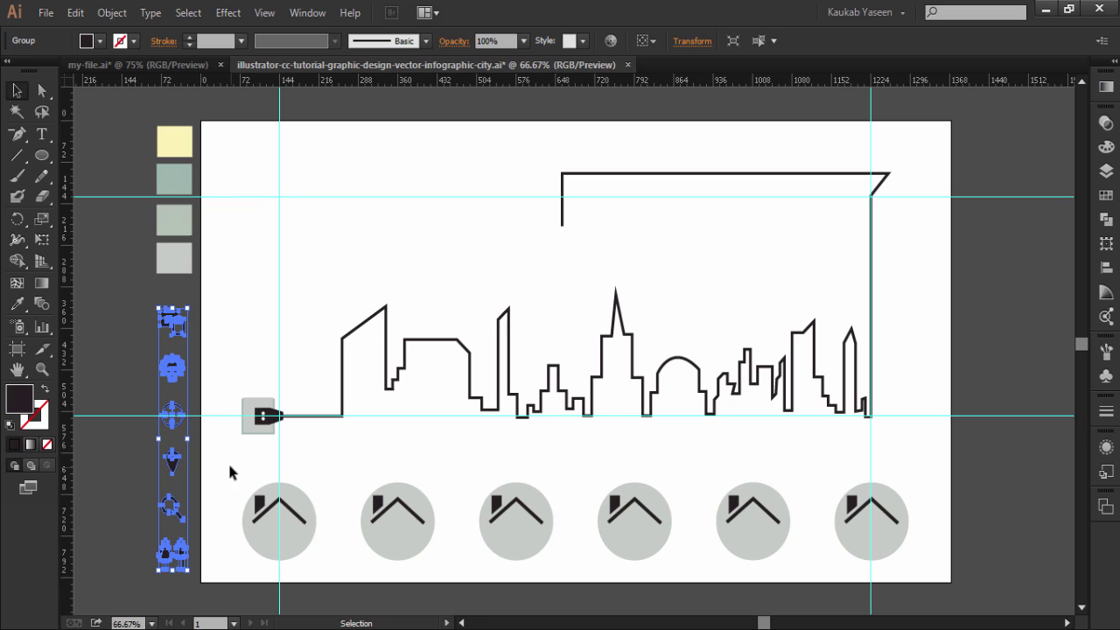
right_click(181, 462)
left_click(225, 382)
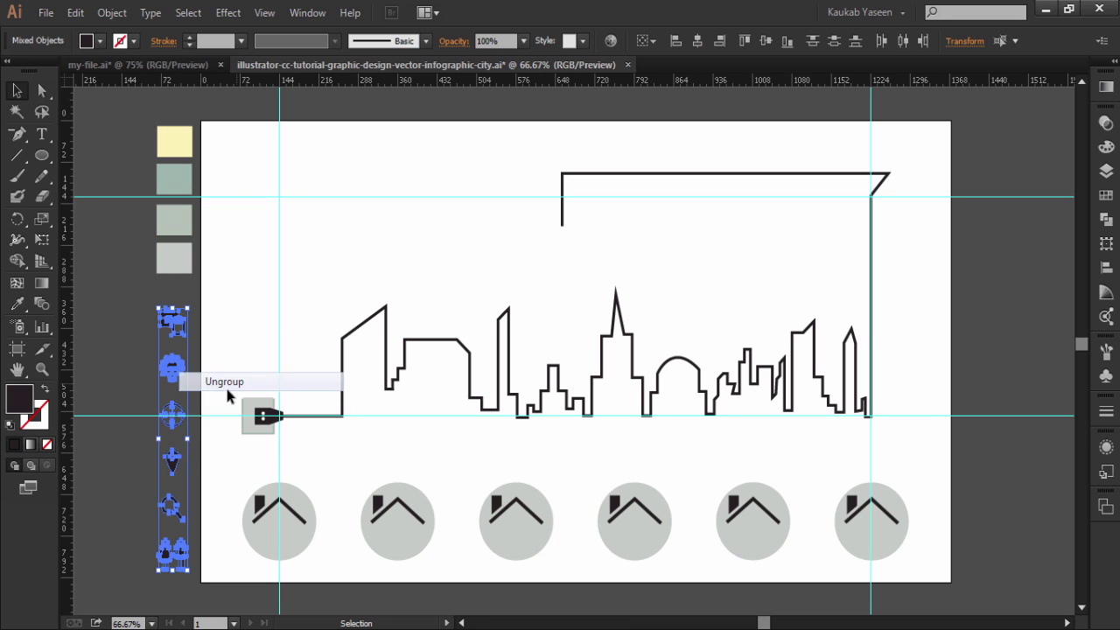
left_click(84, 477)
Place the lightbulb, briefcase, clock, map pin, people and magnifier icons into circles one to six.
left_click_drag(180, 324, 395, 535)
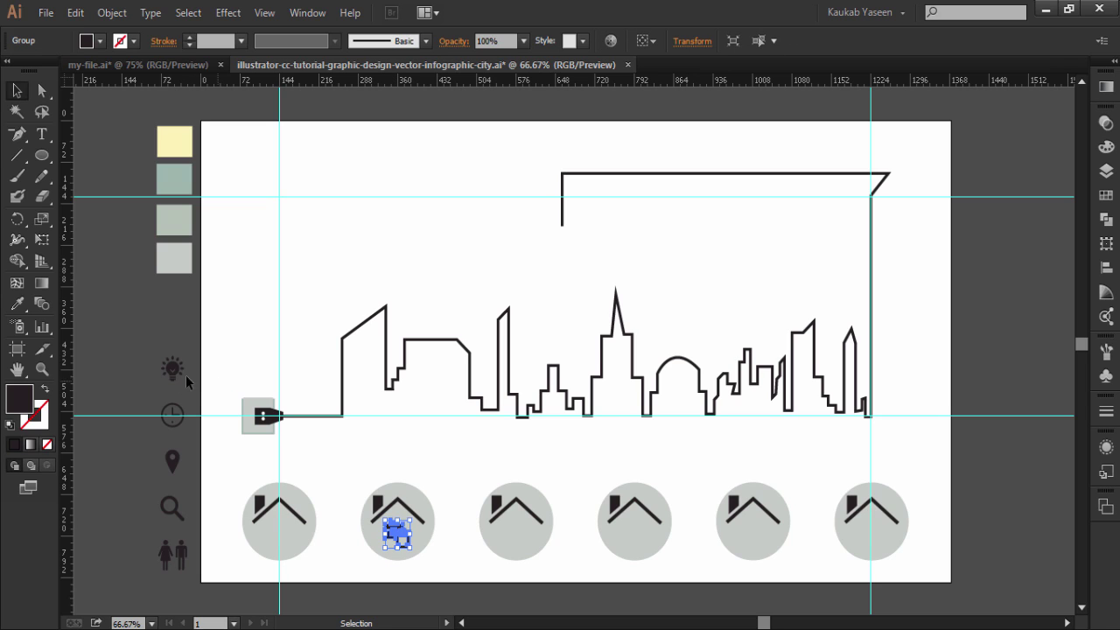
left_click_drag(167, 366, 276, 530)
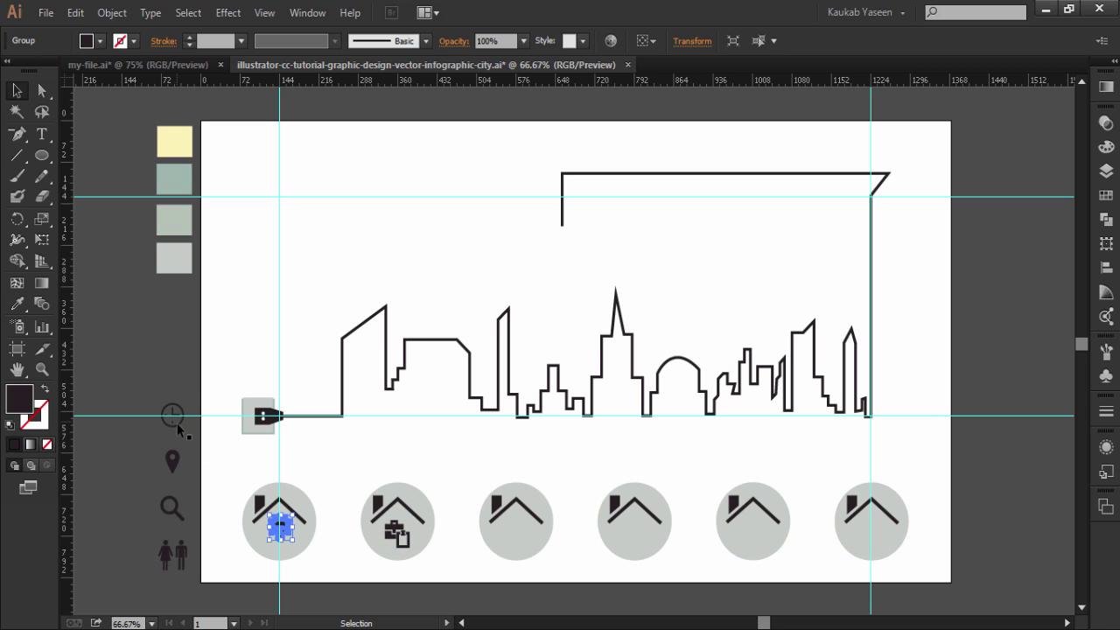
left_click_drag(172, 419, 516, 544)
left_click_drag(172, 466, 631, 542)
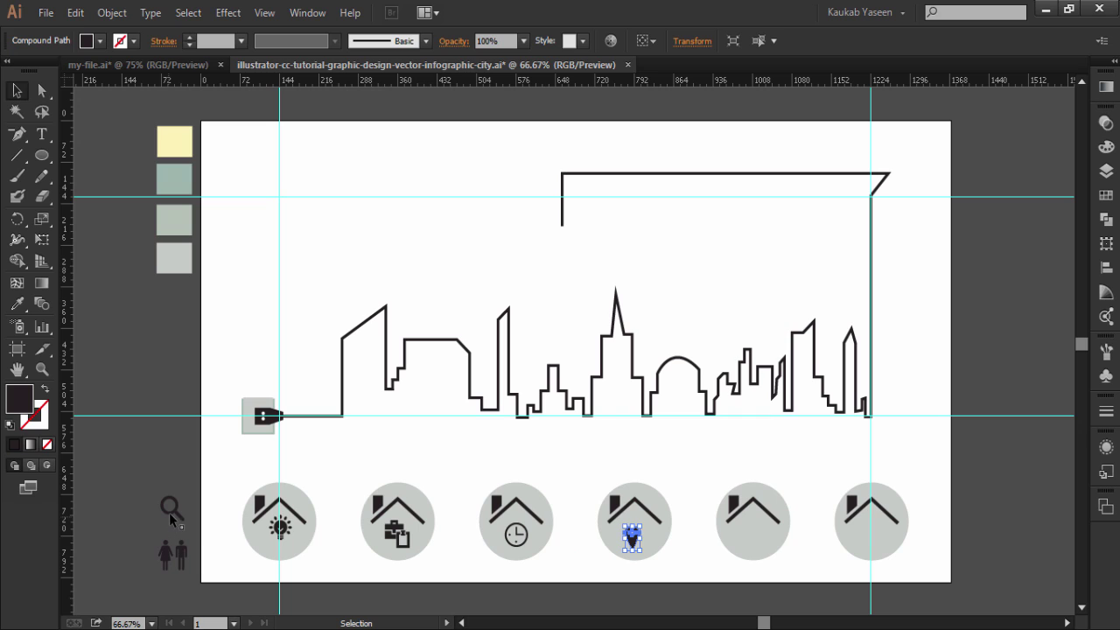
left_click_drag(181, 555, 759, 538)
left_click(631, 538)
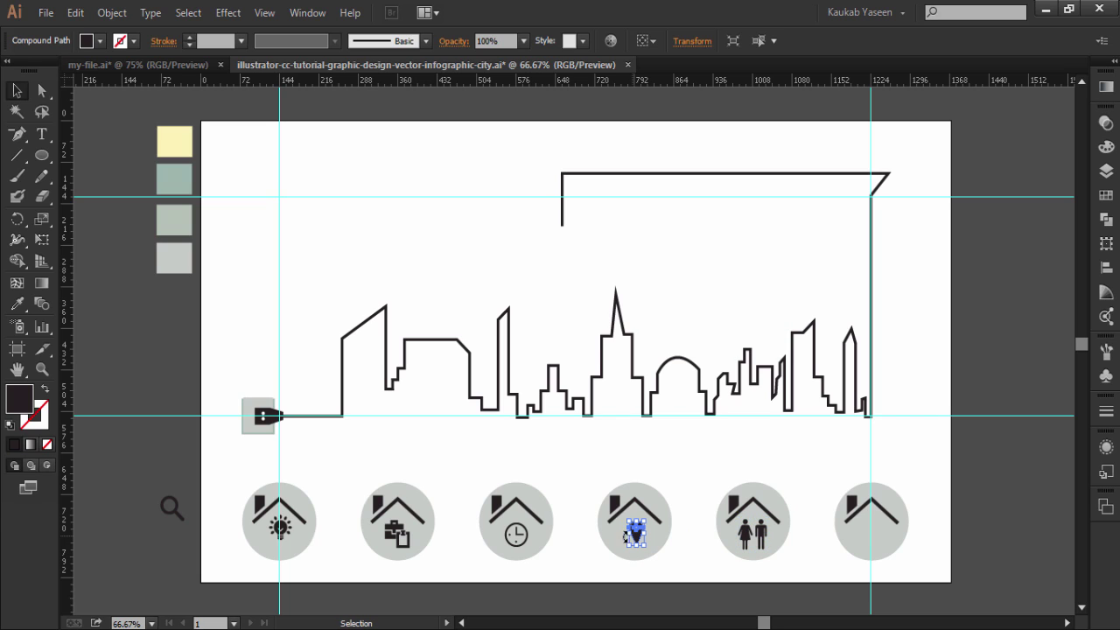
left_click_drag(174, 511, 878, 537)
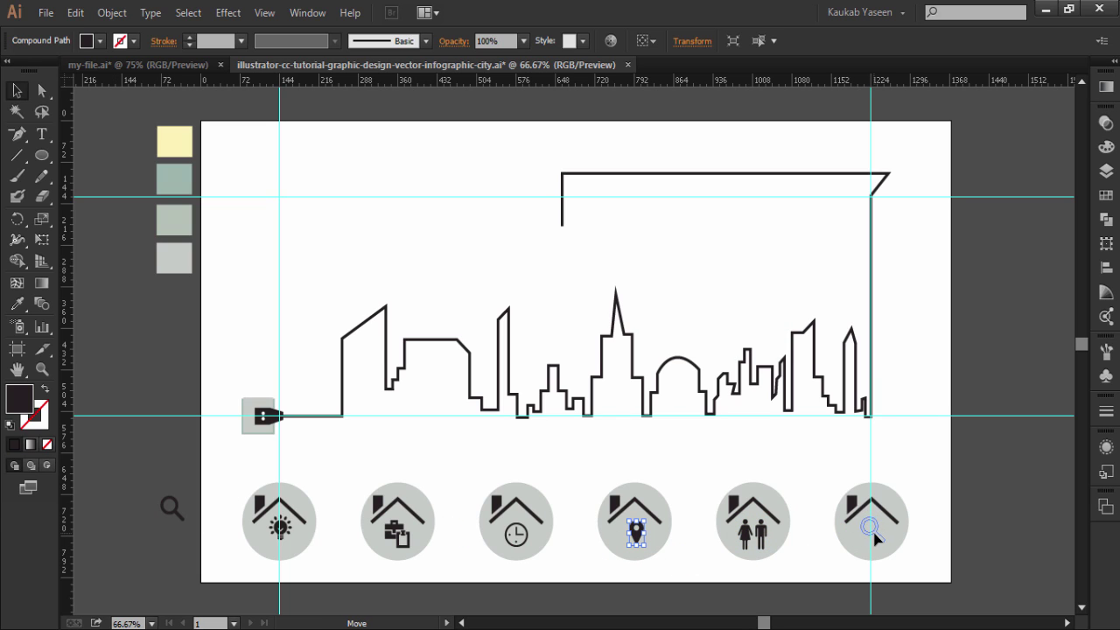
left_click_drag(878, 536, 875, 534)
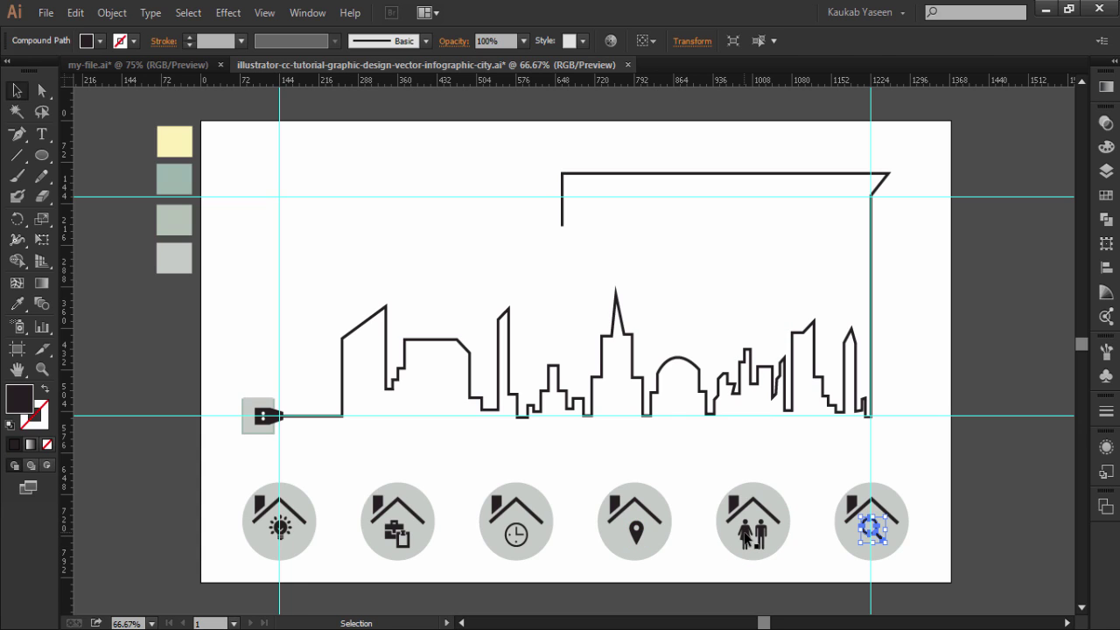
Align the six icons on their vertical centres and distribute them evenly across the row.
left_click(748, 539, "shift")
left_click(635, 532, "shift")
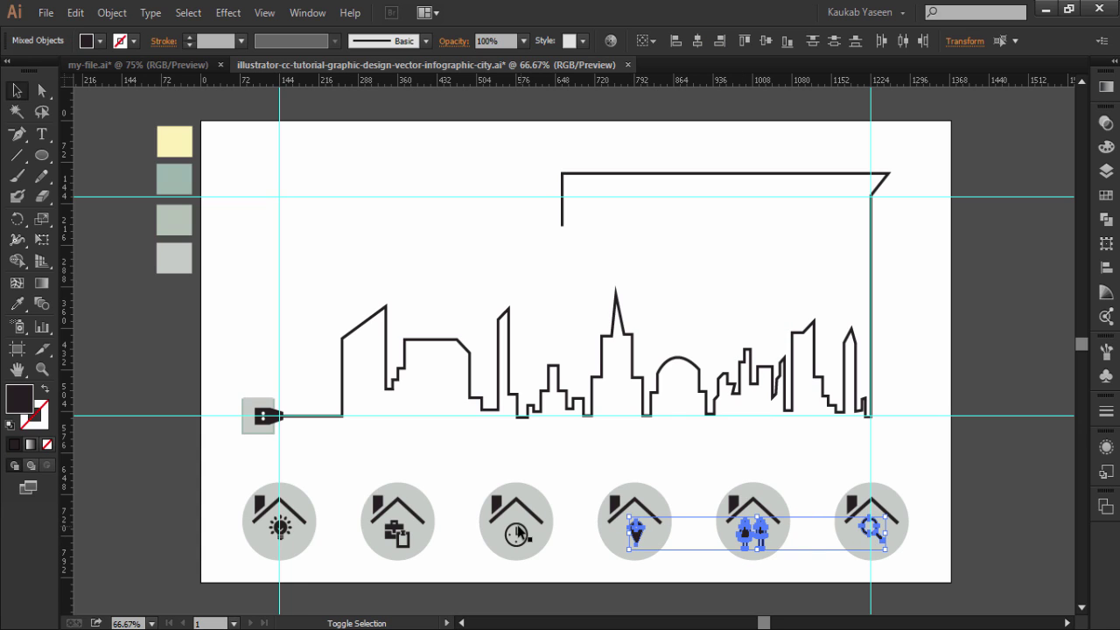
left_click(519, 532, "shift")
left_click(396, 530, "shift")
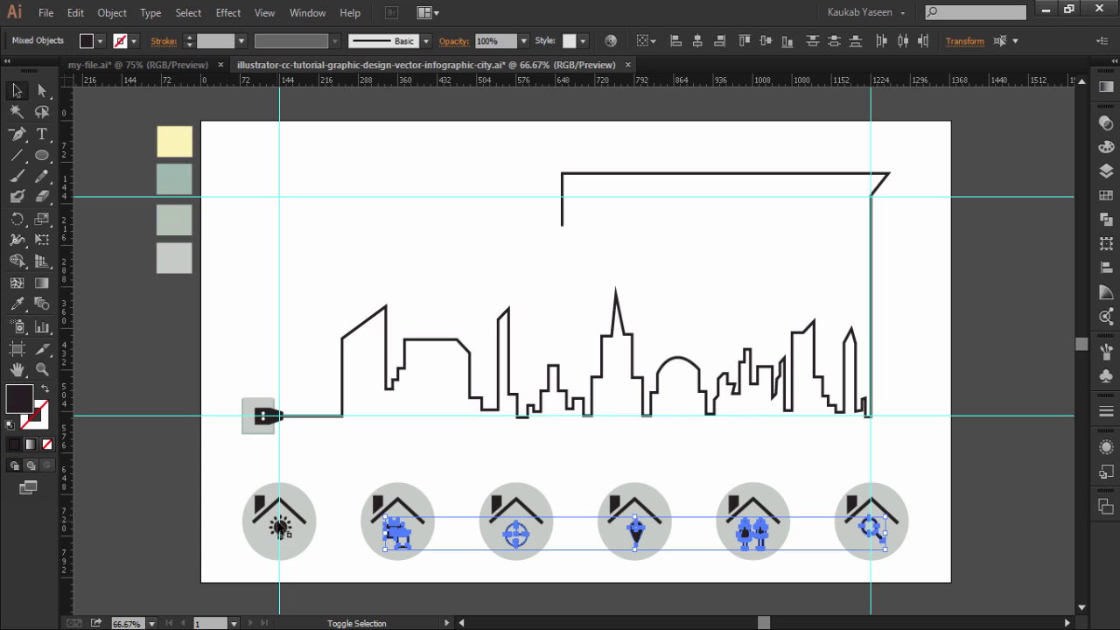
left_click(281, 528, "shift")
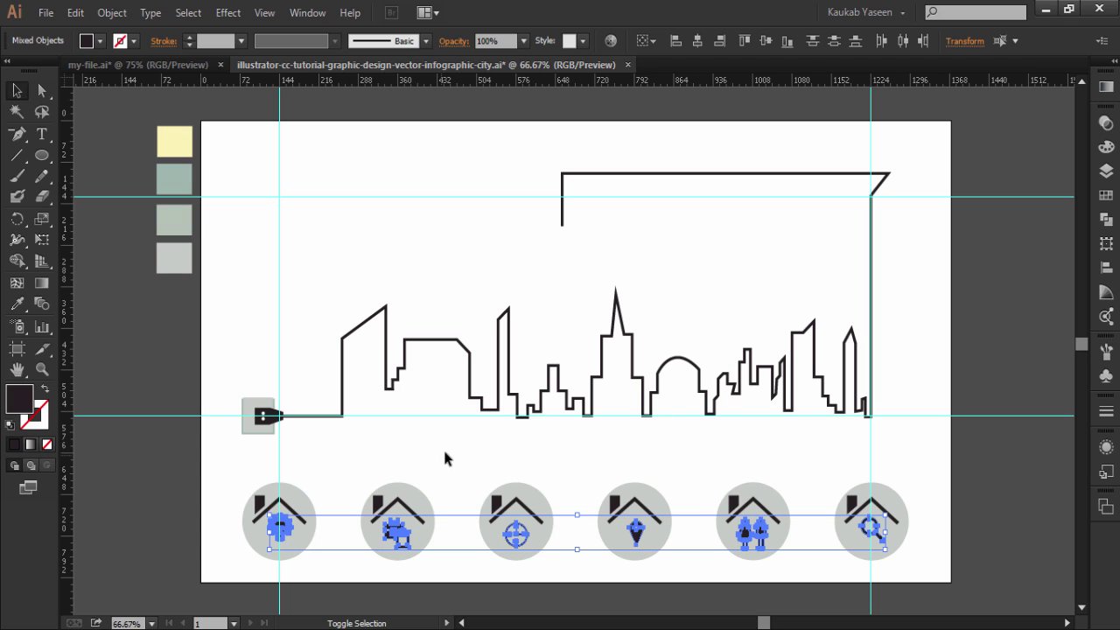
left_click(765, 41)
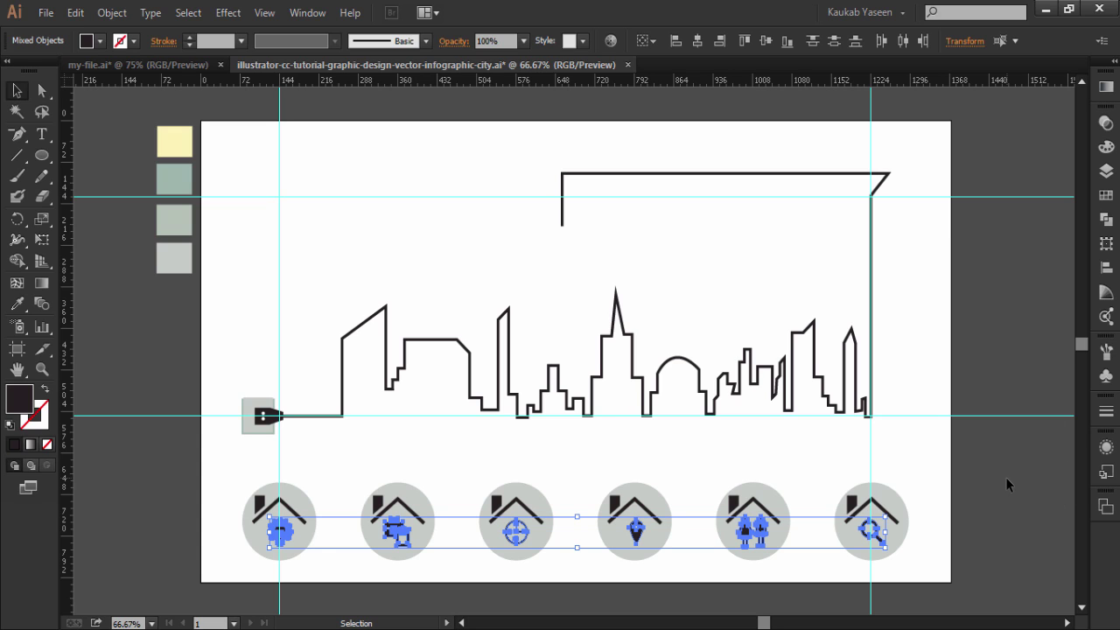
left_click(903, 42)
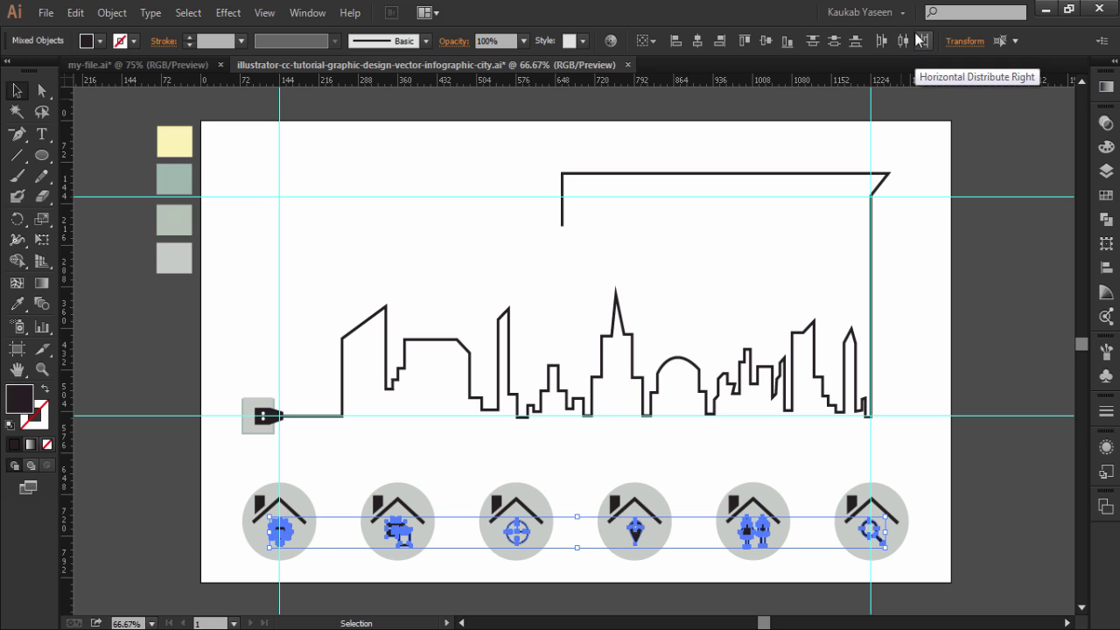
left_click(978, 481)
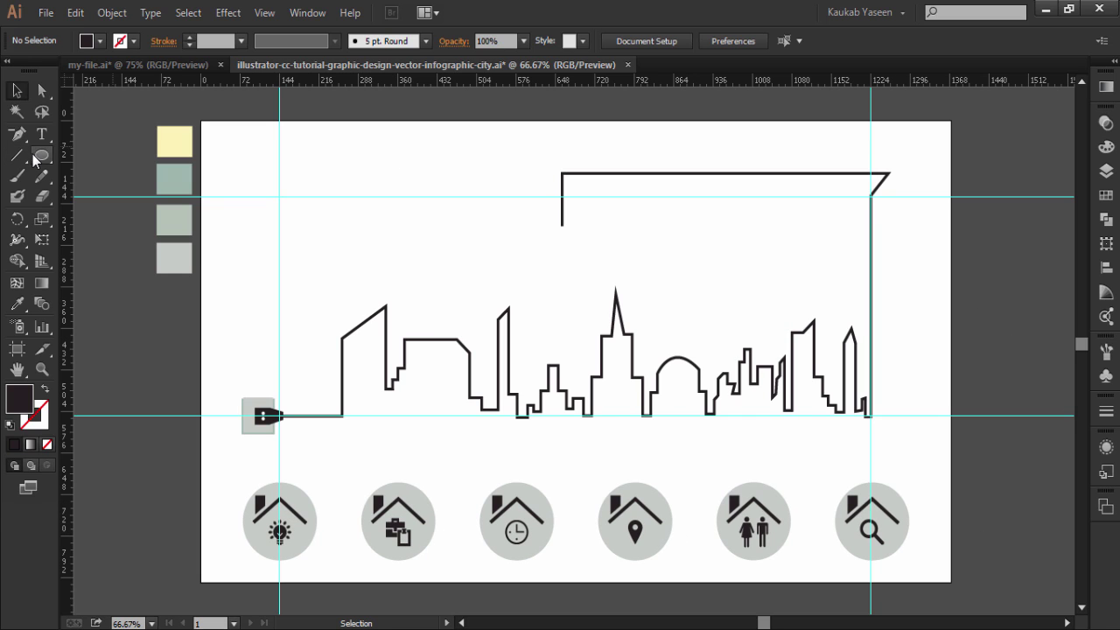
Draw a dark 130×78 px rectangle above the skyline using the Rectangle Tool.
left_click_drag(41, 156, 99, 157)
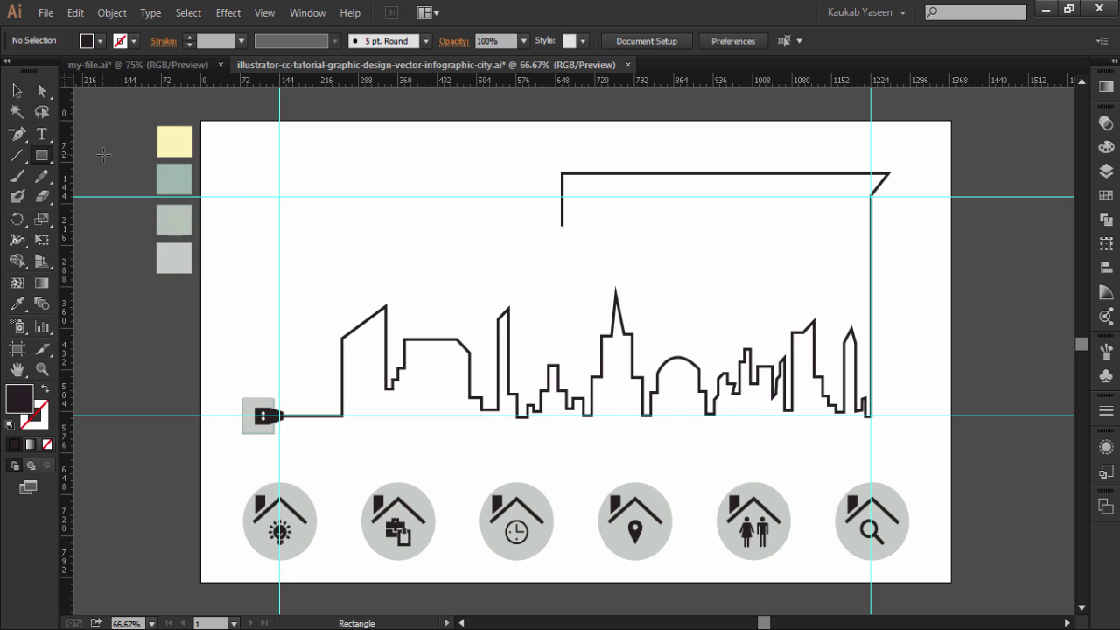
left_click(400, 229)
left_click(543, 351)
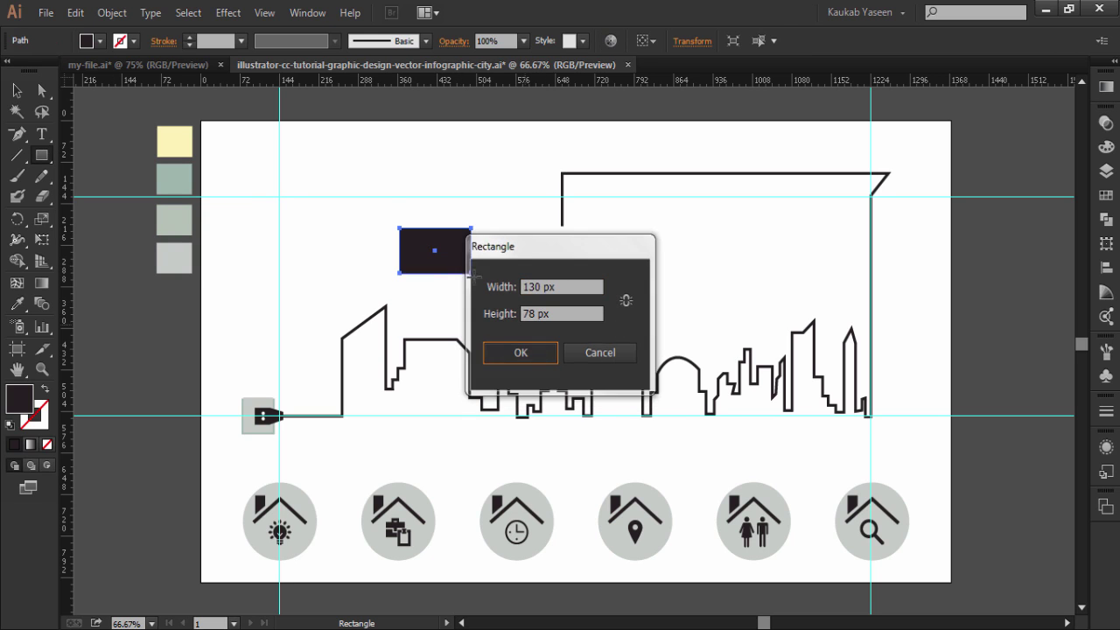
key("v")
left_click(17, 92)
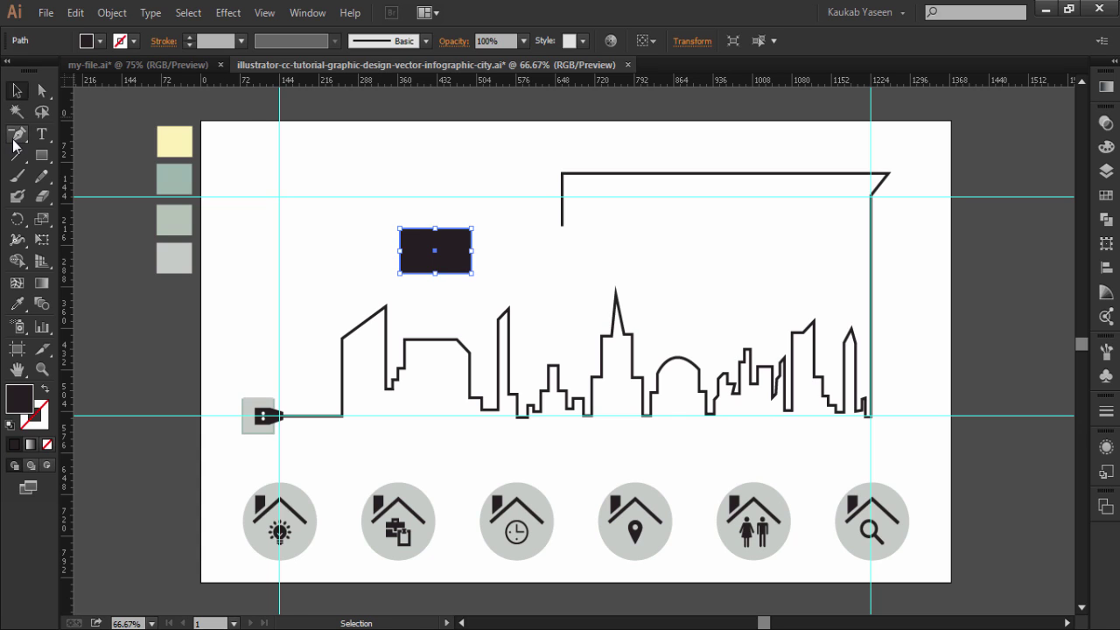
Turn the rectangle into a triangle and move it beneath the lamp's top line.
left_click_drag(17, 134, 39, 141)
left_click(61, 153)
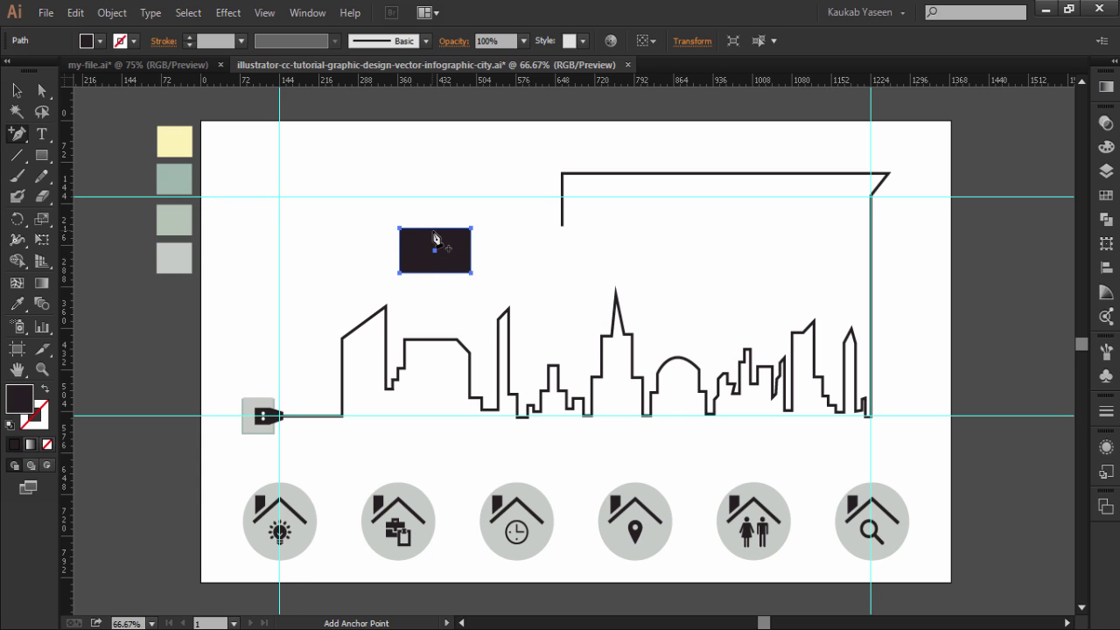
left_click(435, 229)
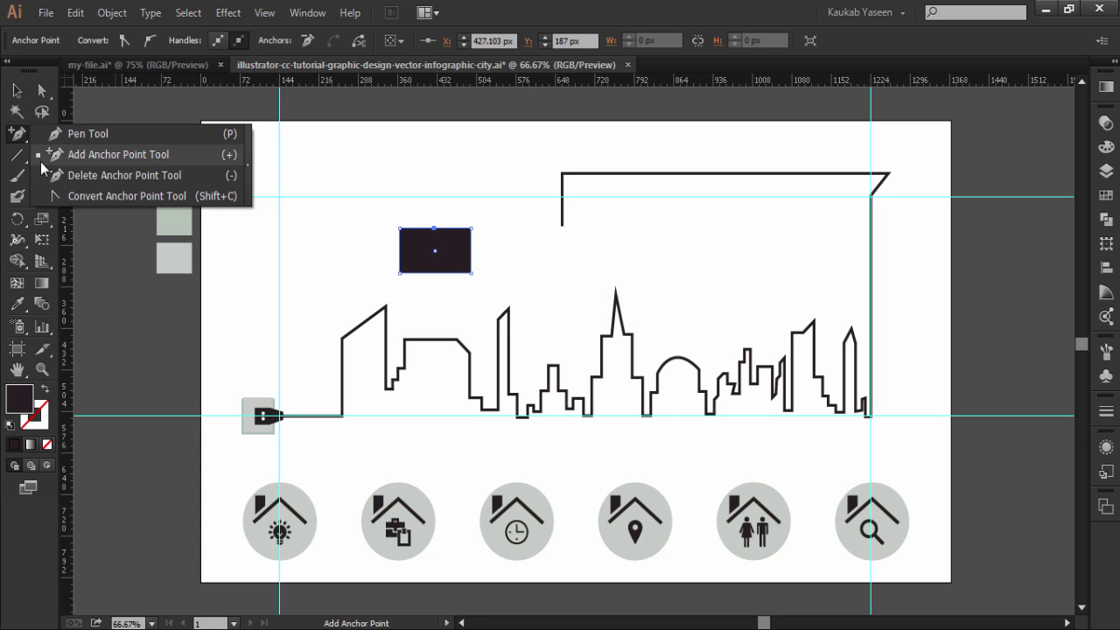
left_click_drag(21, 134, 53, 172)
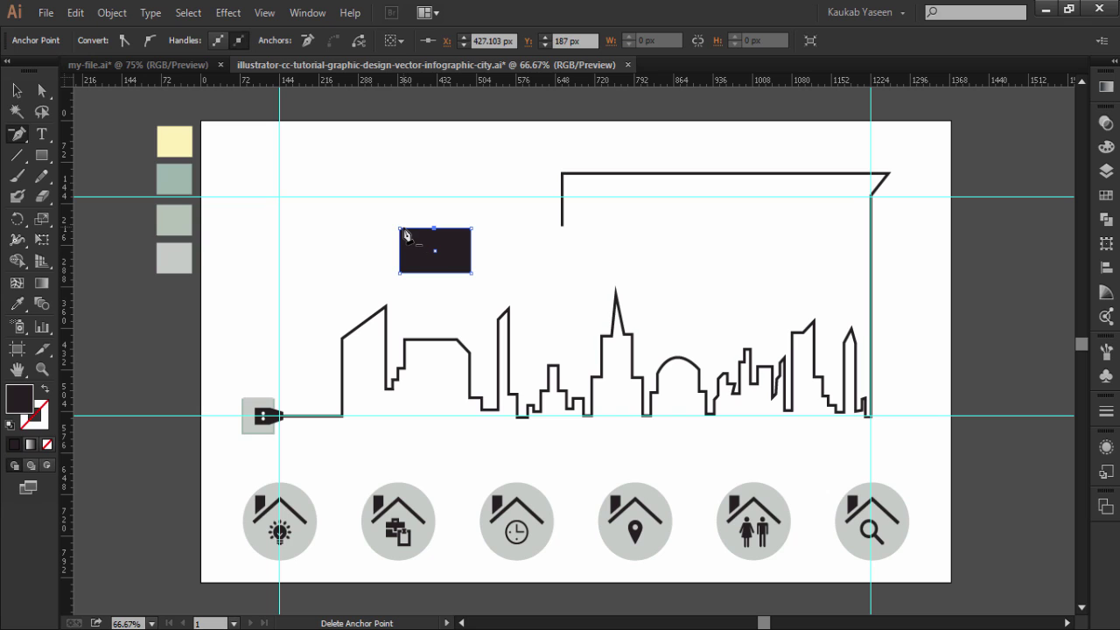
left_click(400, 229)
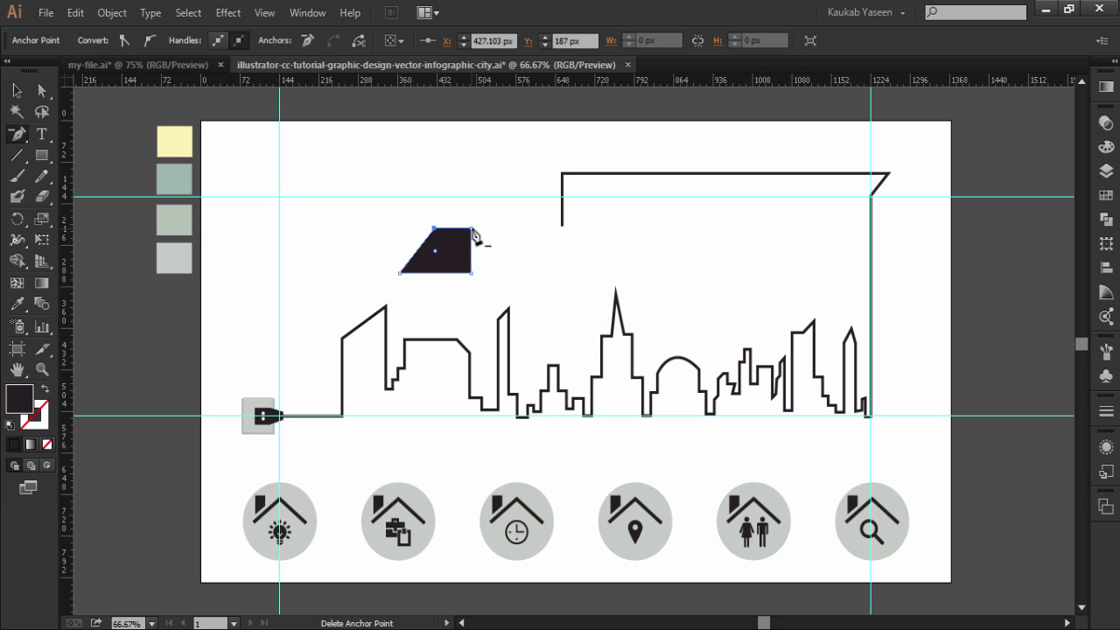
left_click(472, 231)
left_click(16, 90)
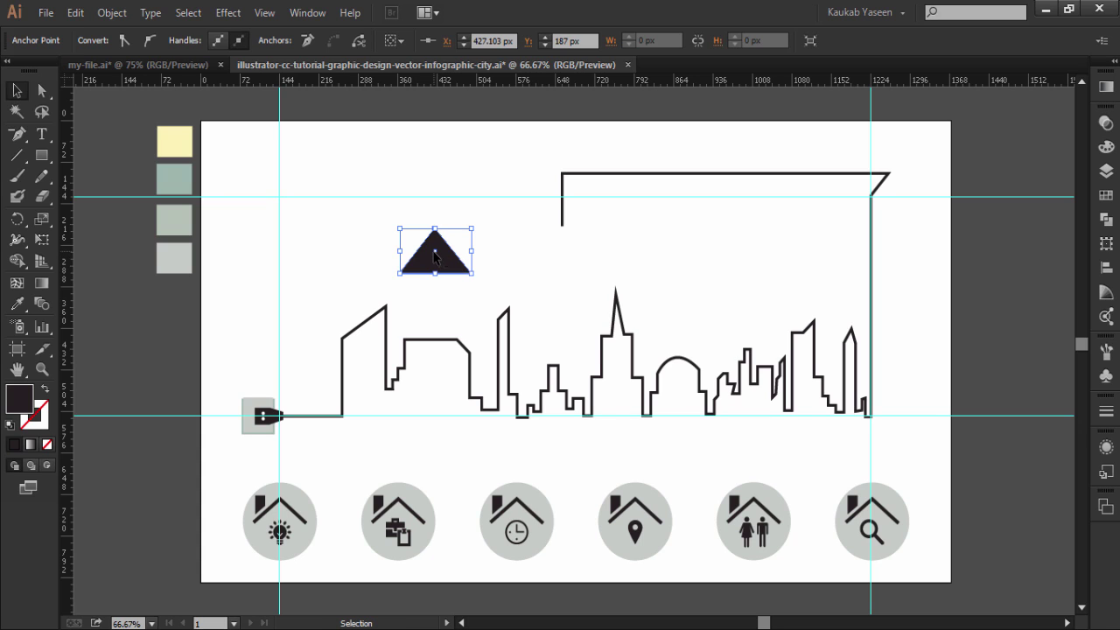
mouse_move(435, 255)
left_mouse_down()
mouse_move(518, 260)
mouse_move(527, 245)
left_mouse_up()
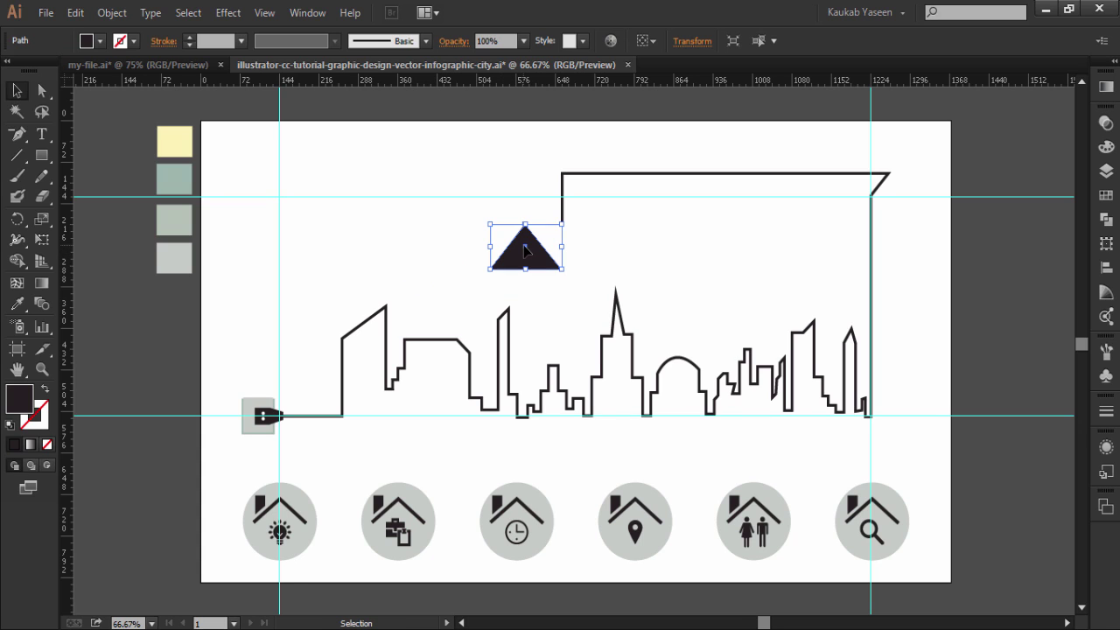
Set the fill to grey and draw a tall narrow rounded capsule above the skyline.
left_click(136, 136)
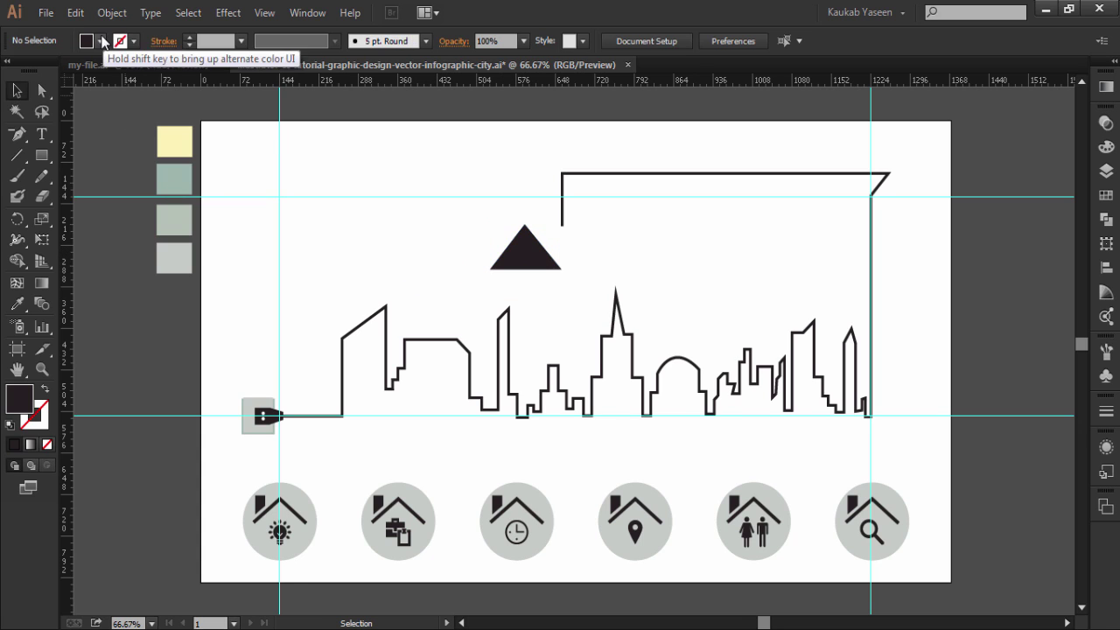
left_click(100, 41)
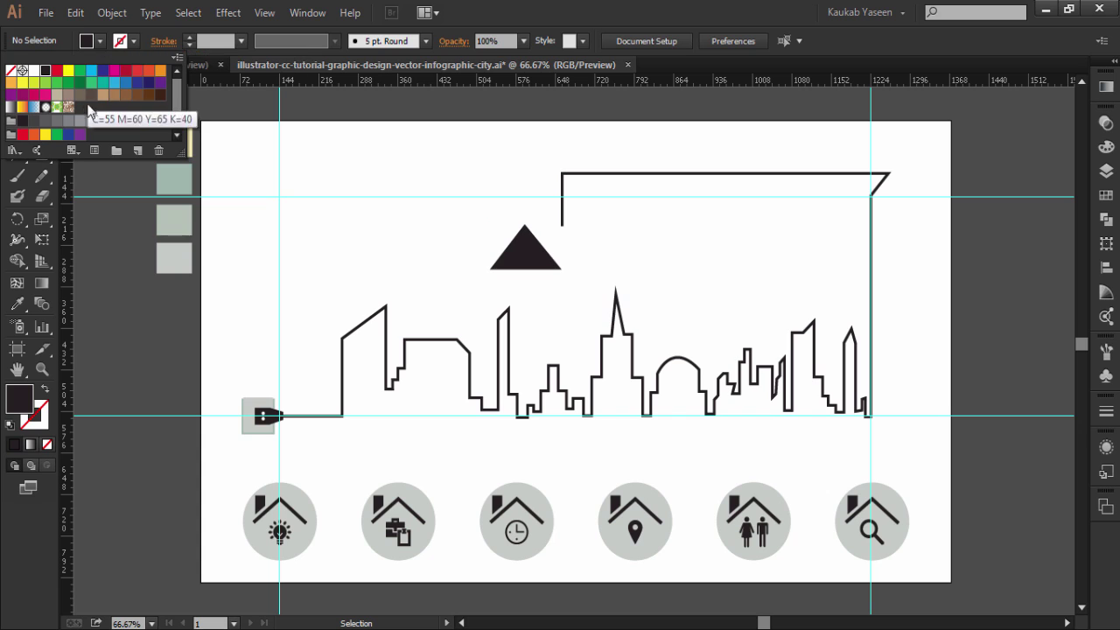
left_click(46, 122)
left_click(55, 122)
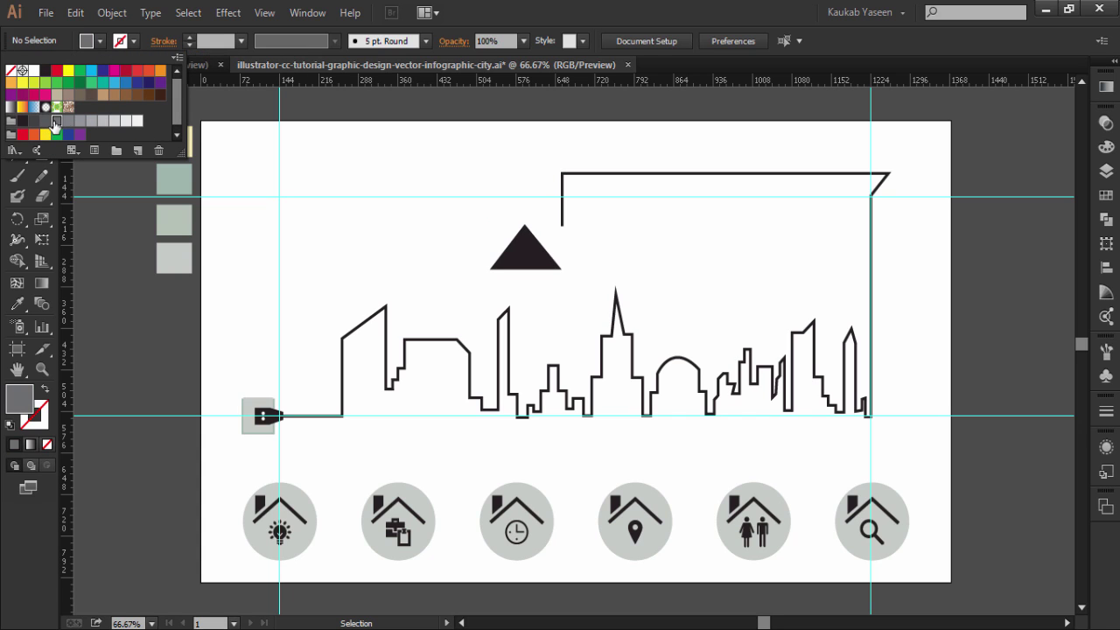
left_click(204, 100)
left_click_drag(41, 154, 82, 177)
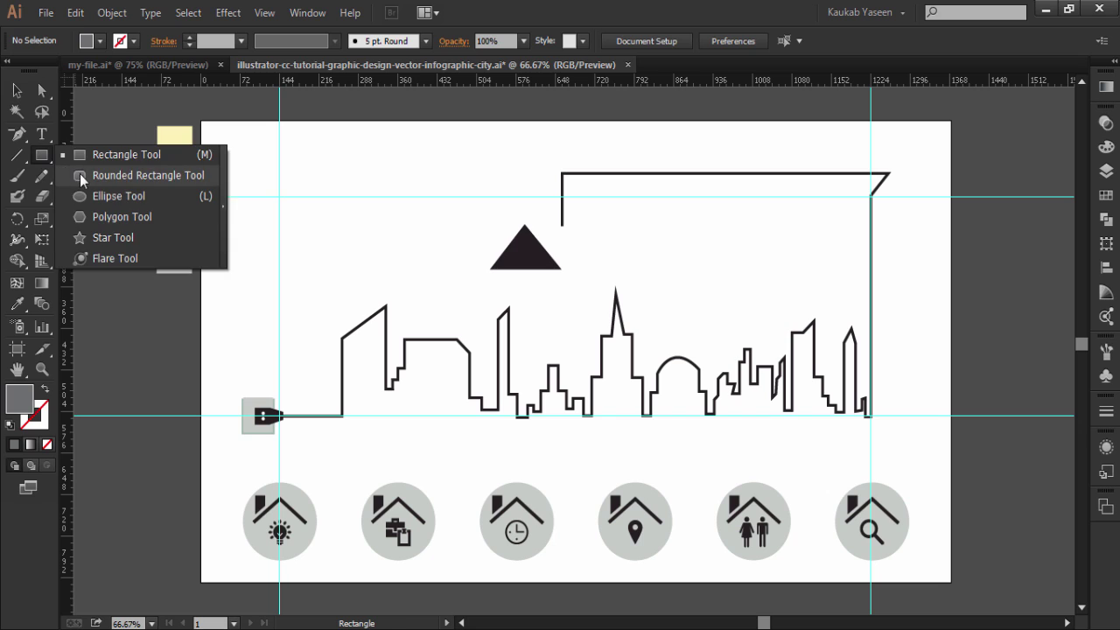
left_click(81, 176)
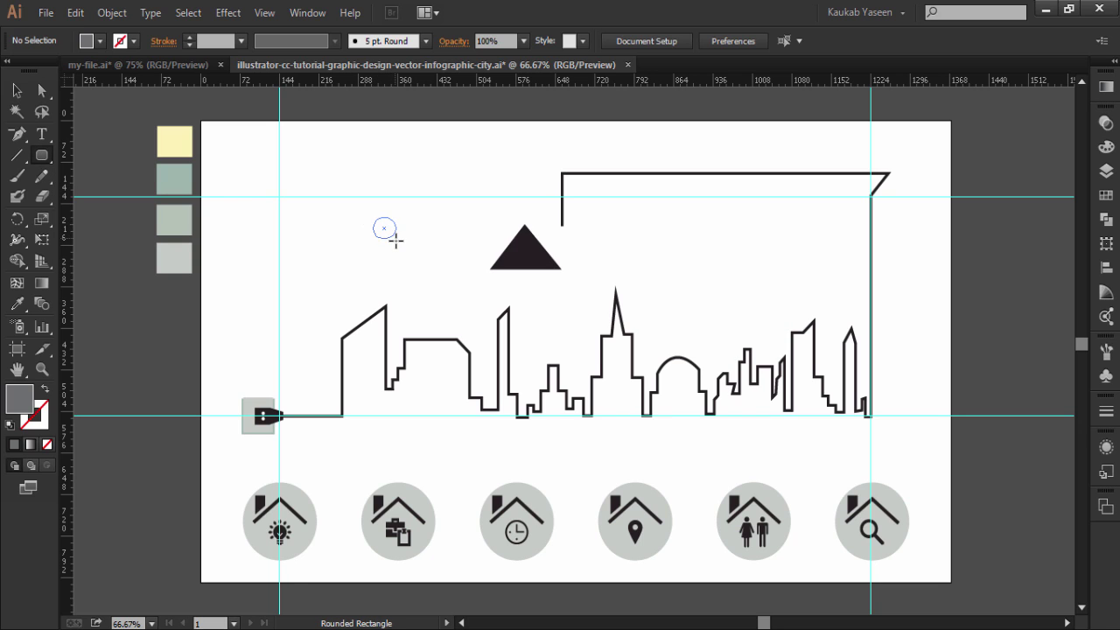
left_click_drag(396, 241, 386, 243)
left_click(16, 90)
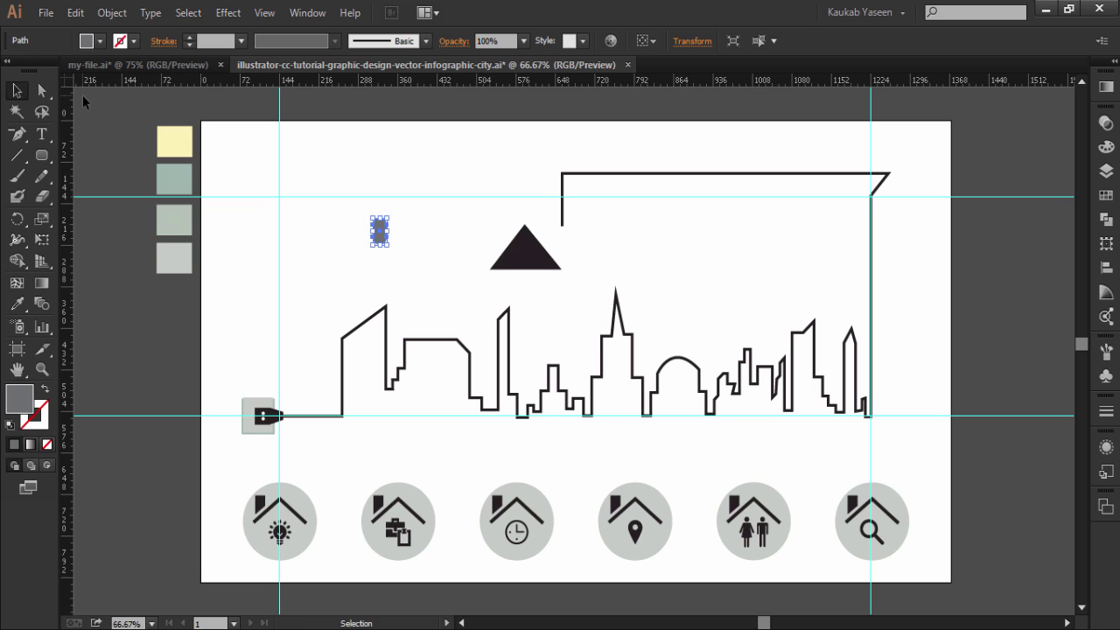
Draw a small plain rectangle overlapping the capsule's bottom.
left_click(86, 102)
left_click(42, 156)
left_click(100, 161)
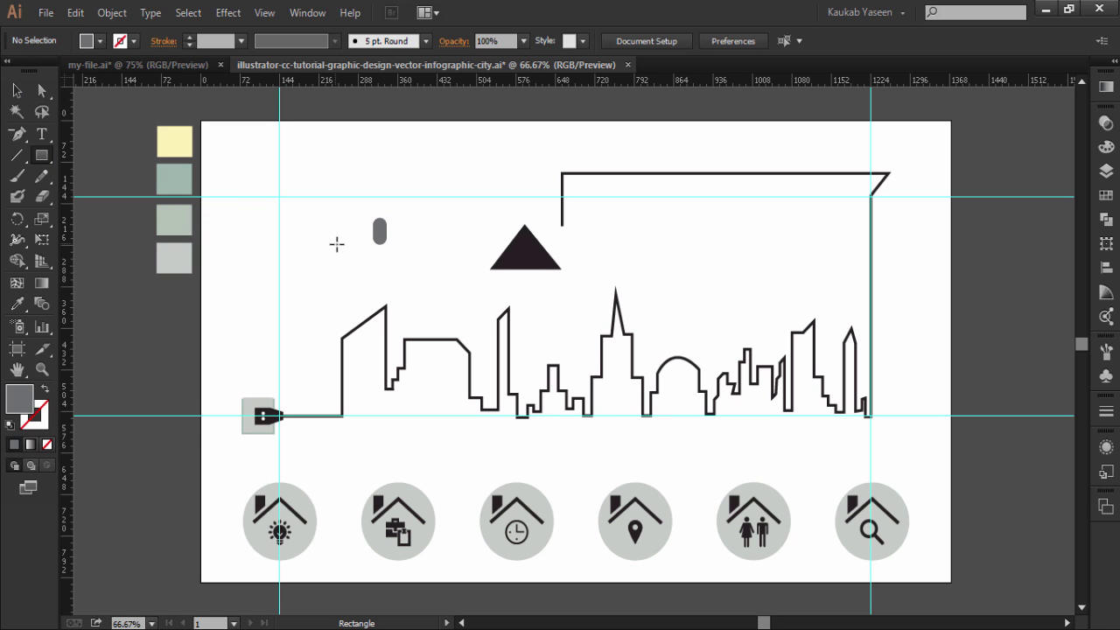
left_click_drag(361, 239, 396, 250)
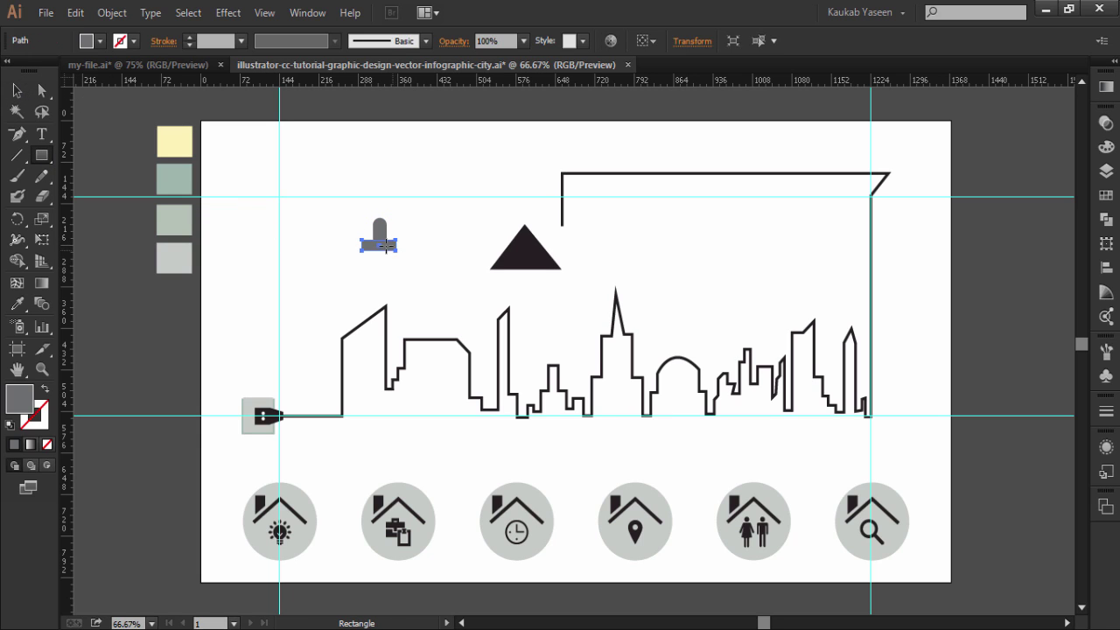
key("v")
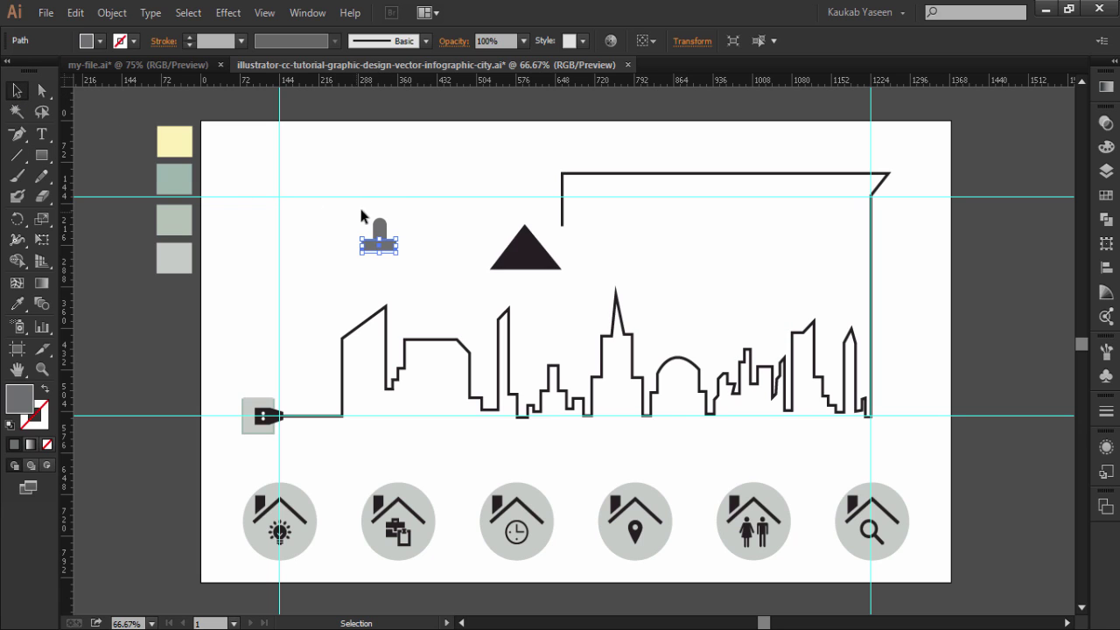
Apply Pathfinder Minus Front to both shapes and move the resulting arch toward the triangle.
left_click_drag(349, 211, 414, 271)
left_click(1106, 219)
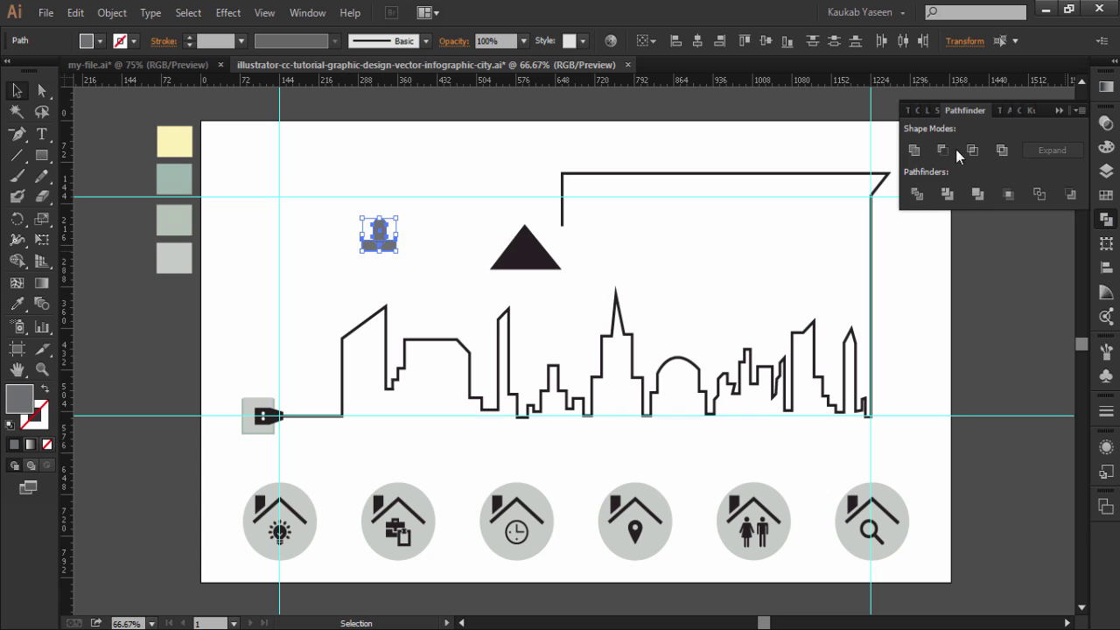
left_click(943, 150)
left_click(452, 216)
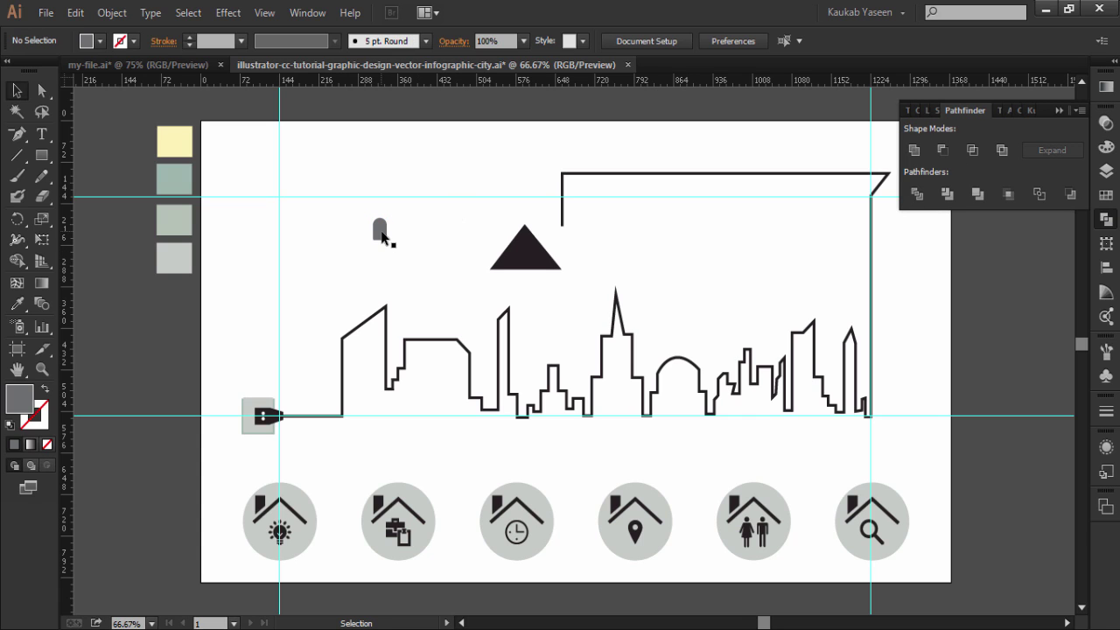
left_click_drag(536, 237, 525, 232)
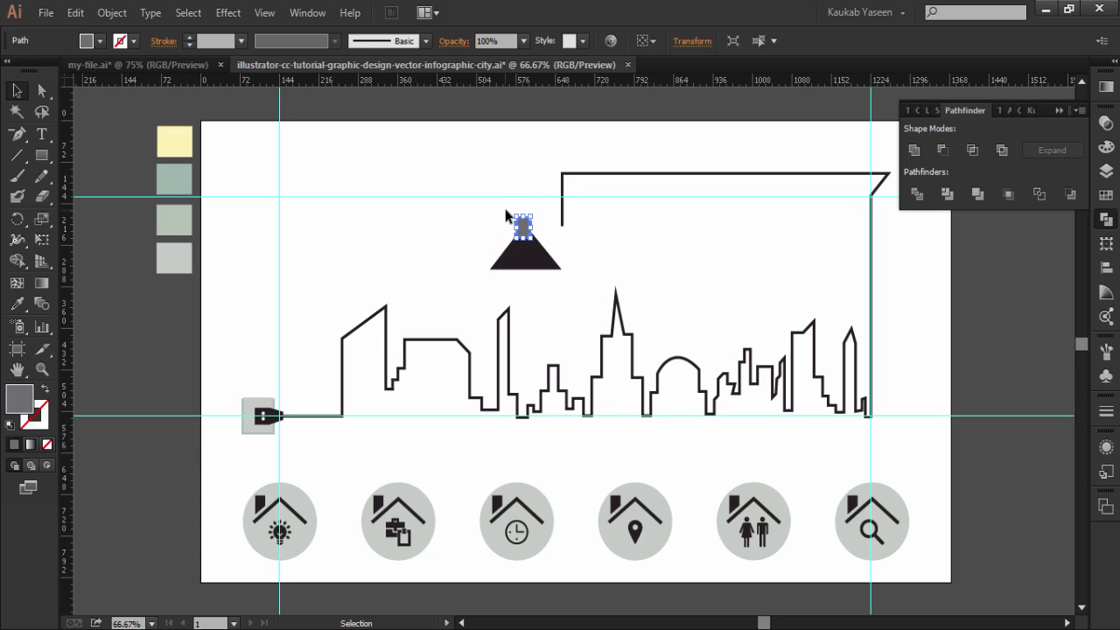
Place the arch on the triangle's apex and centre it horizontally on the triangle.
left_click_drag(523, 230, 523, 224)
left_click(525, 256, "shift")
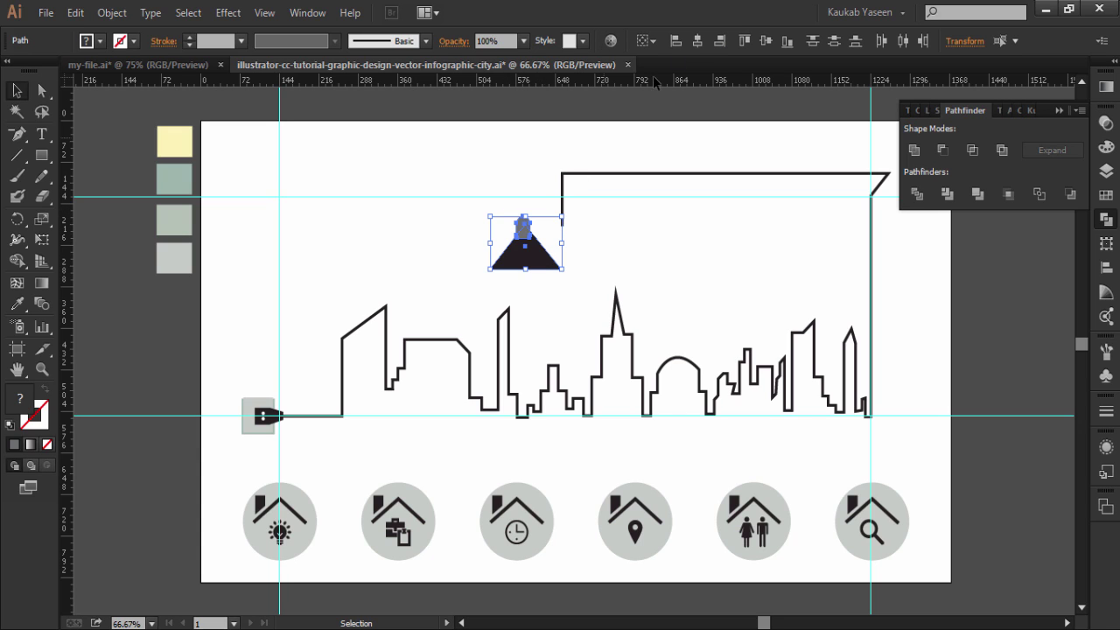
left_click(699, 42)
left_click(647, 232)
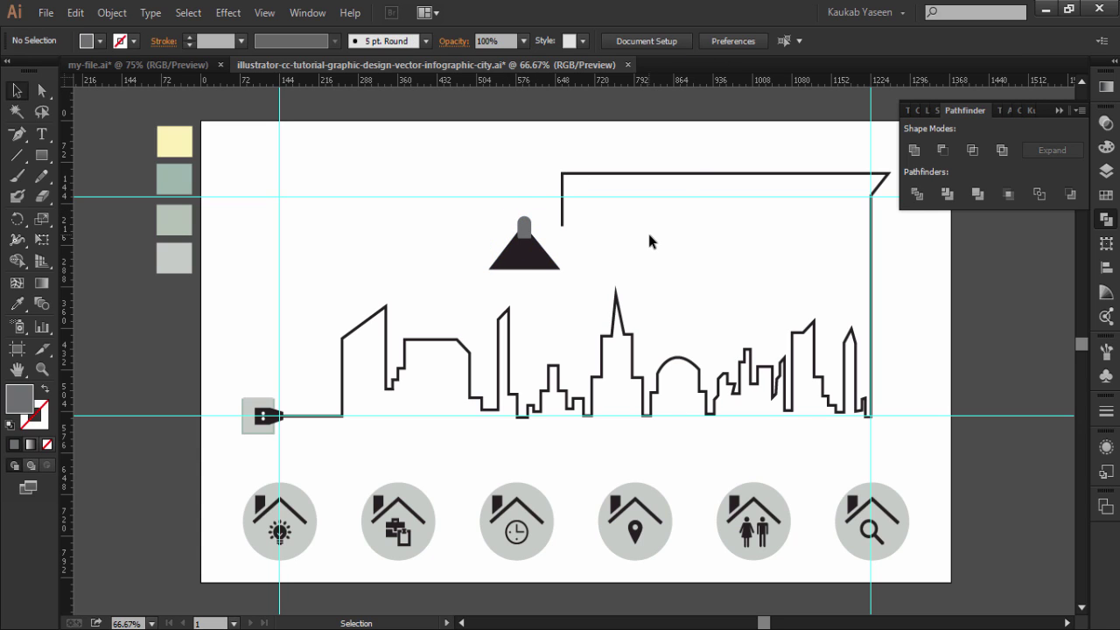
Nudge the triangle and arch down two steps with the arrow key.
left_click(531, 259)
key("Down")
key("Down")
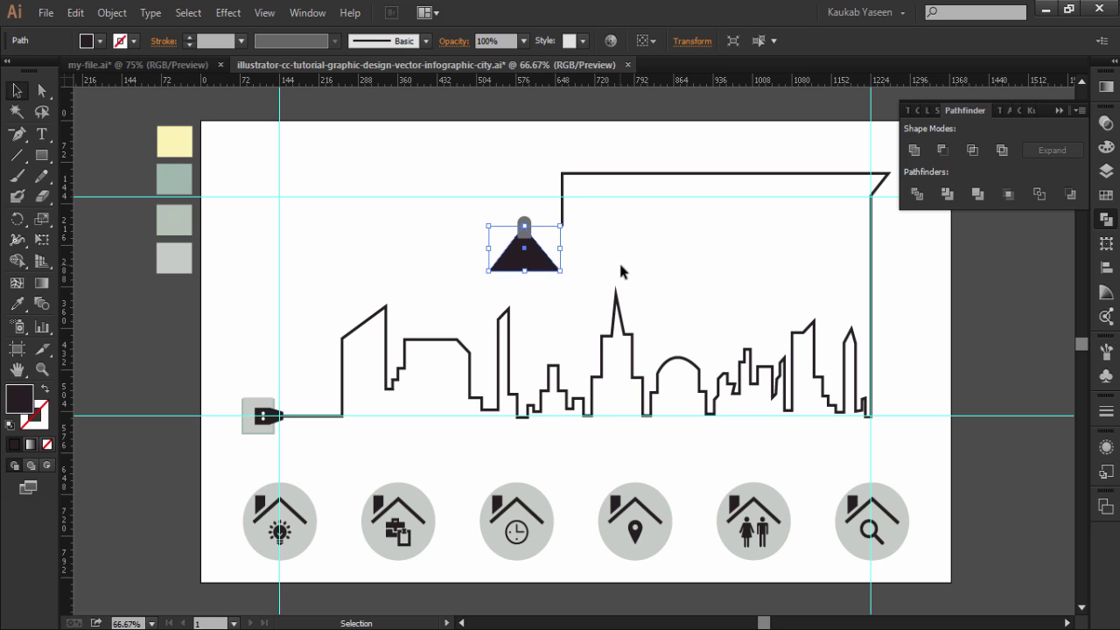
key("Down")
key("Down")
key("Down")
key("Down")
left_click(625, 261)
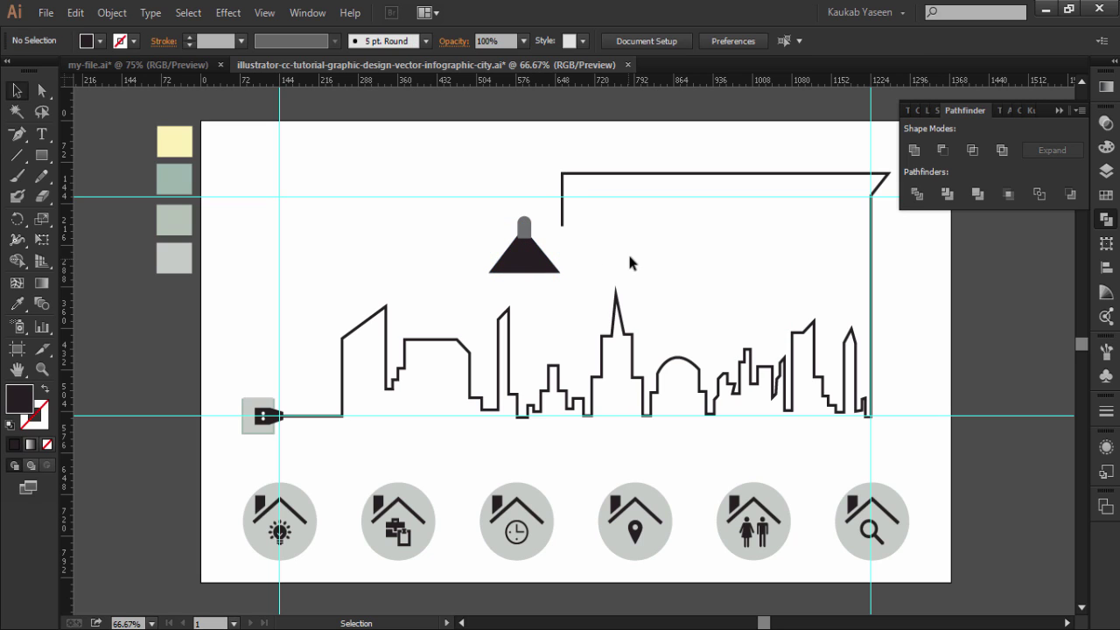
Shorten the arch into a small cap by dragging its top edge down.
left_click(531, 246)
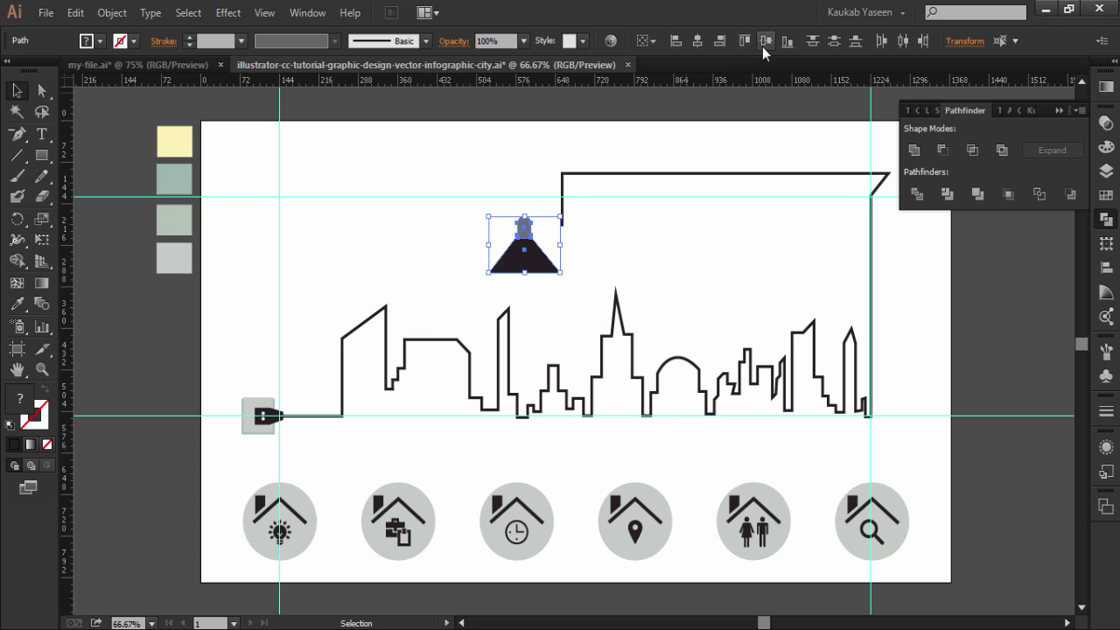
left_click(634, 241)
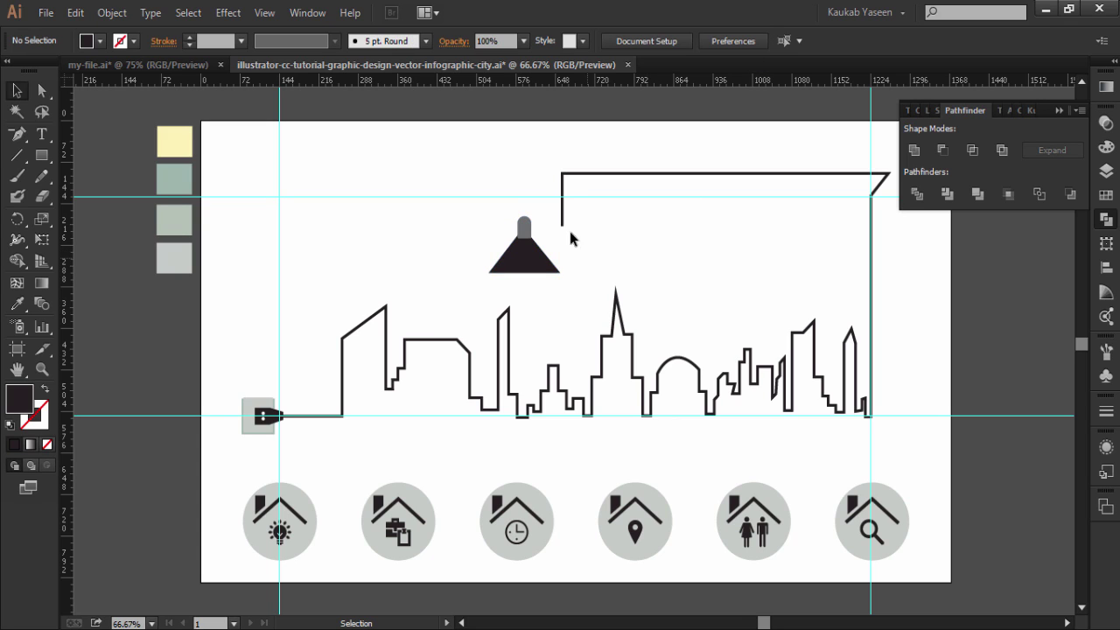
left_click(527, 226)
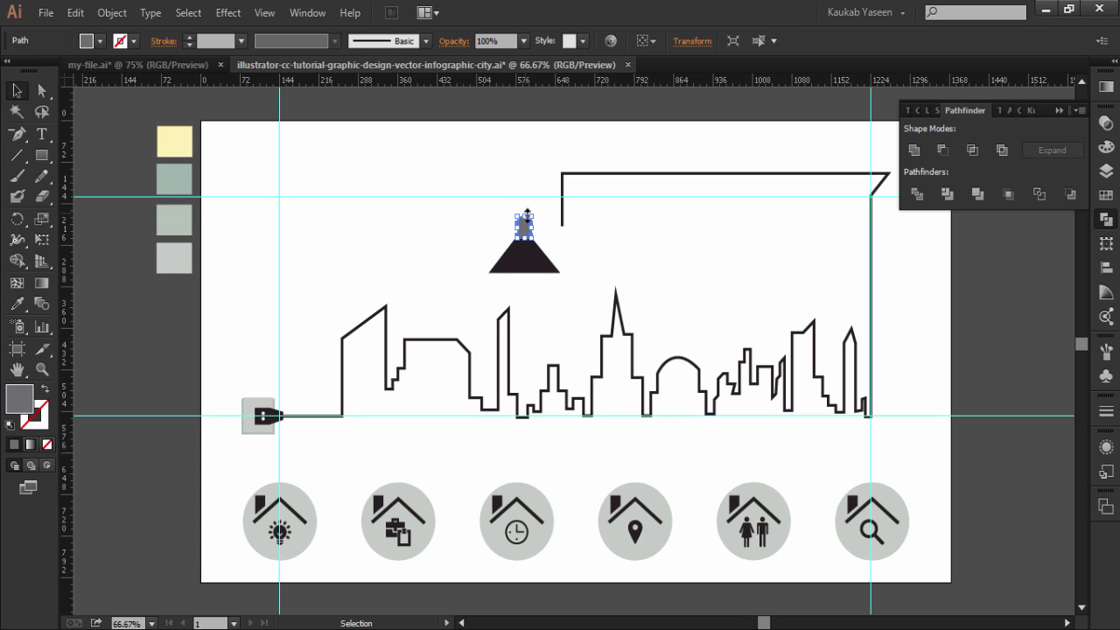
left_click_drag(527, 213, 525, 227)
left_click(600, 236)
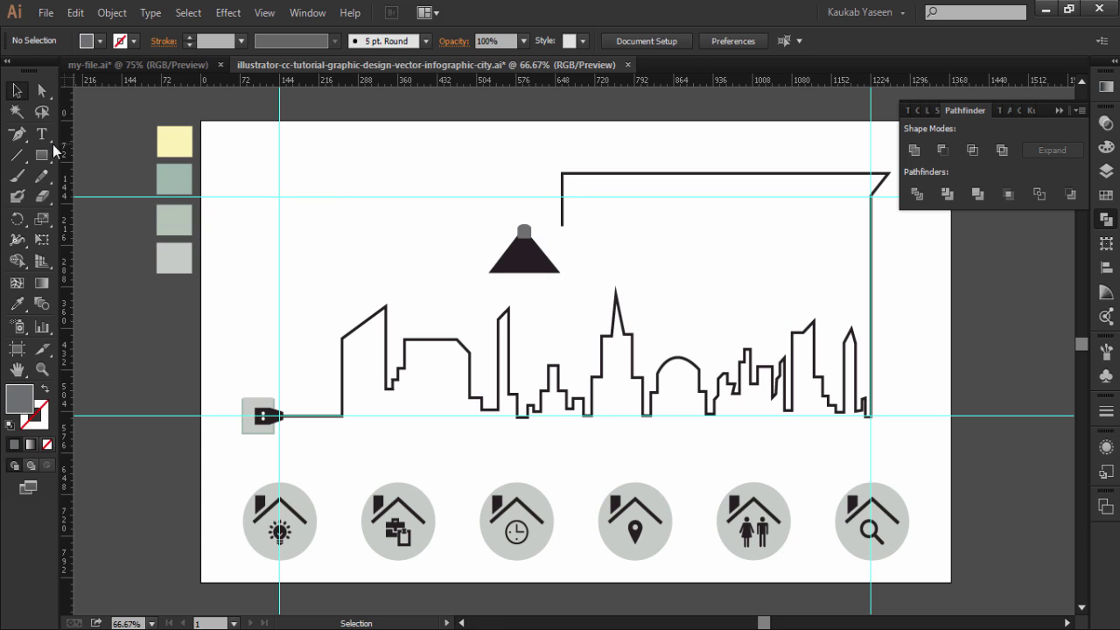
Set the fill to dark and draw a small flat ellipse with the Ellipse Tool.
left_click_drag(42, 155, 87, 220)
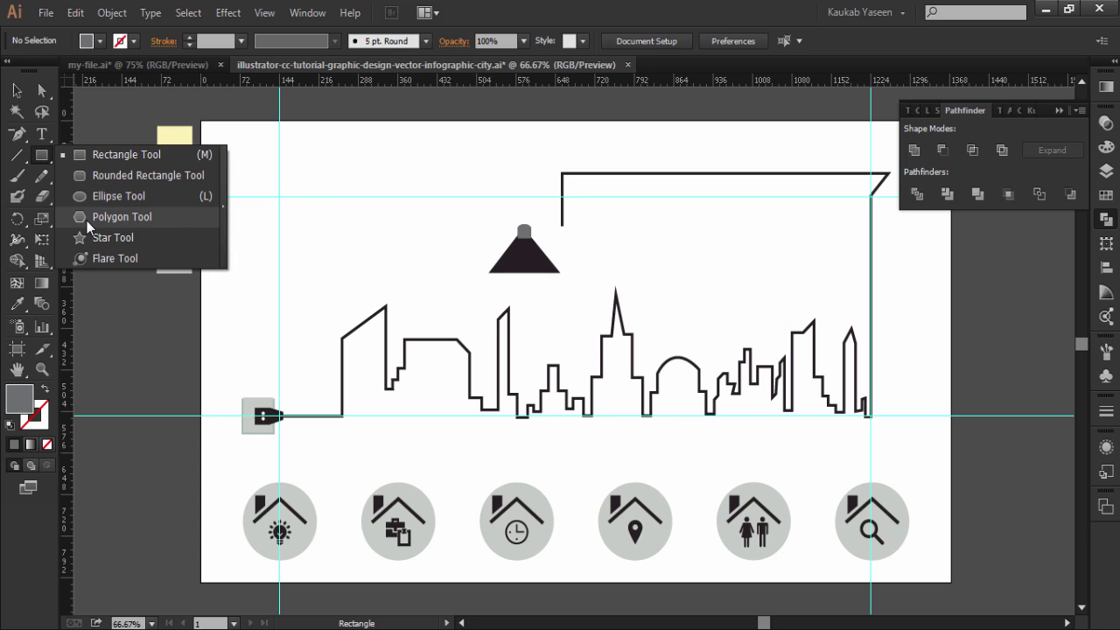
left_click(100, 41)
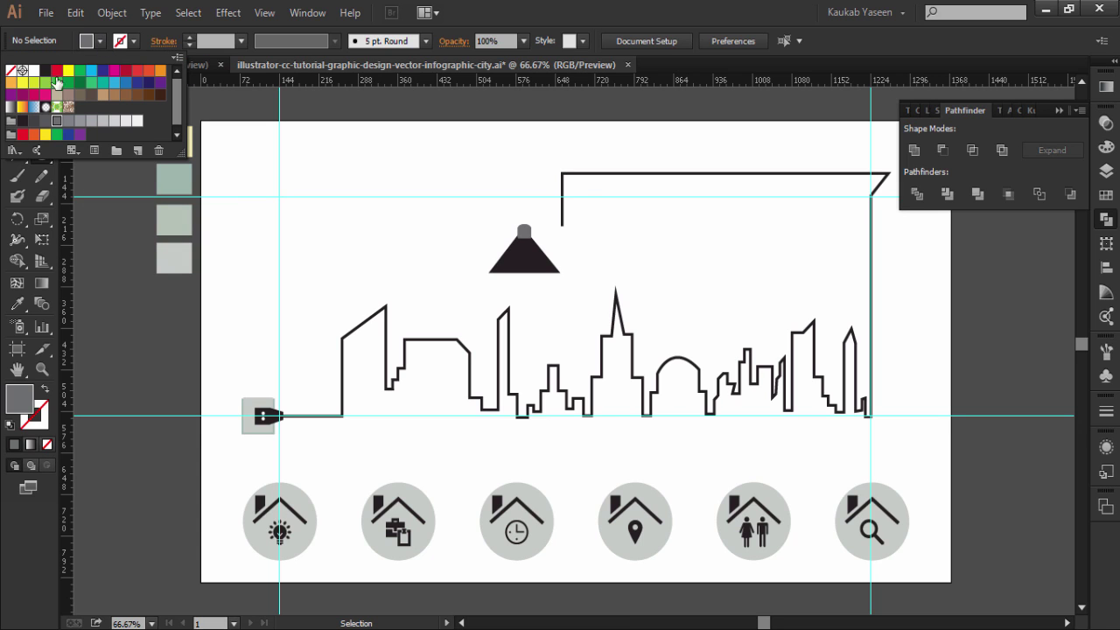
left_click(23, 120)
key("l")
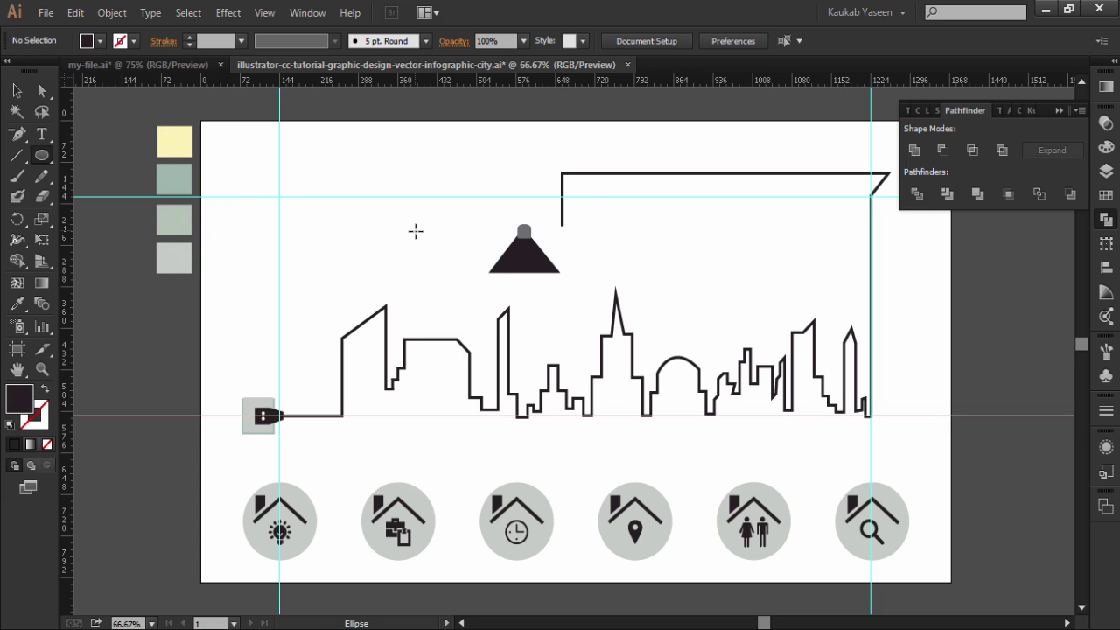
left_click_drag(415, 231, 440, 238)
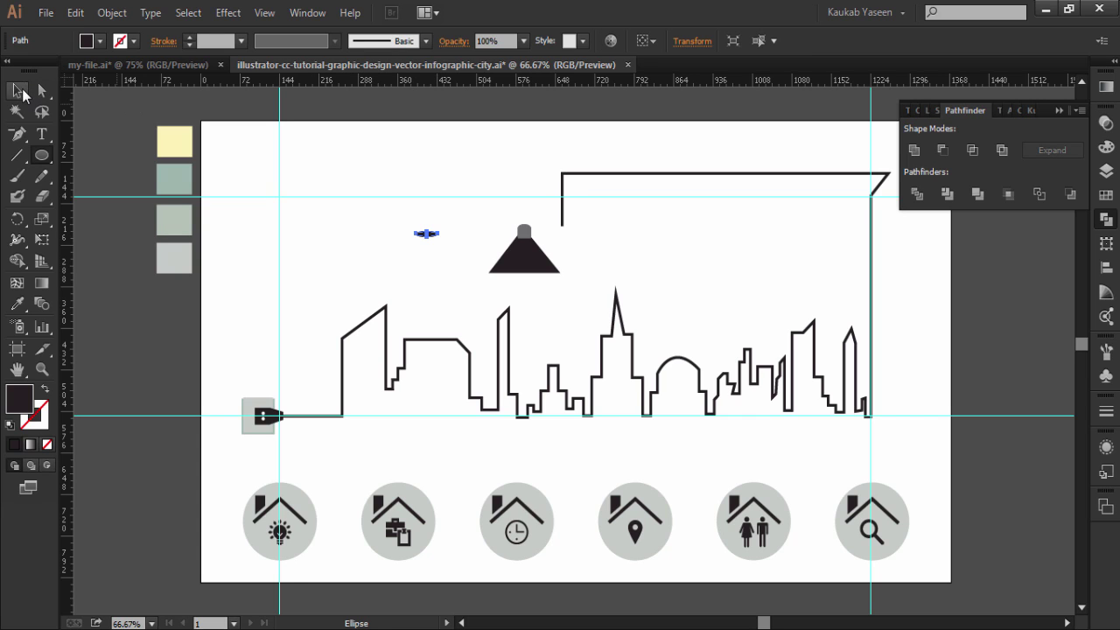
left_click(17, 90)
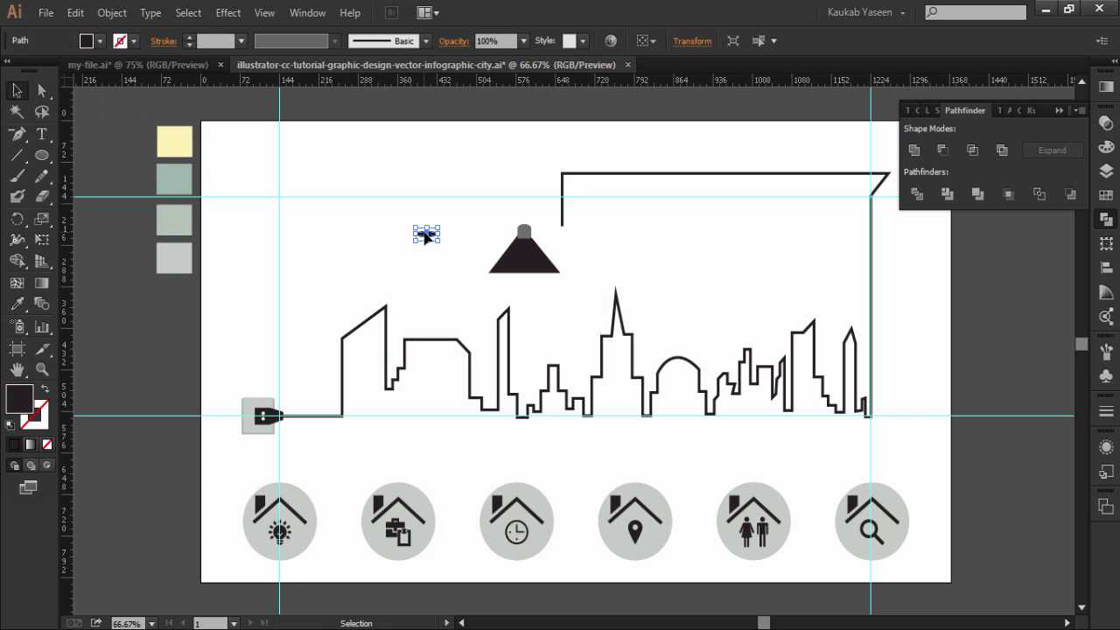
Move the ellipse onto the triangle's top, send it to the back, and select the lamp.
left_click_drag(425, 237, 523, 229)
right_click(527, 229)
mouse_move(571, 470)
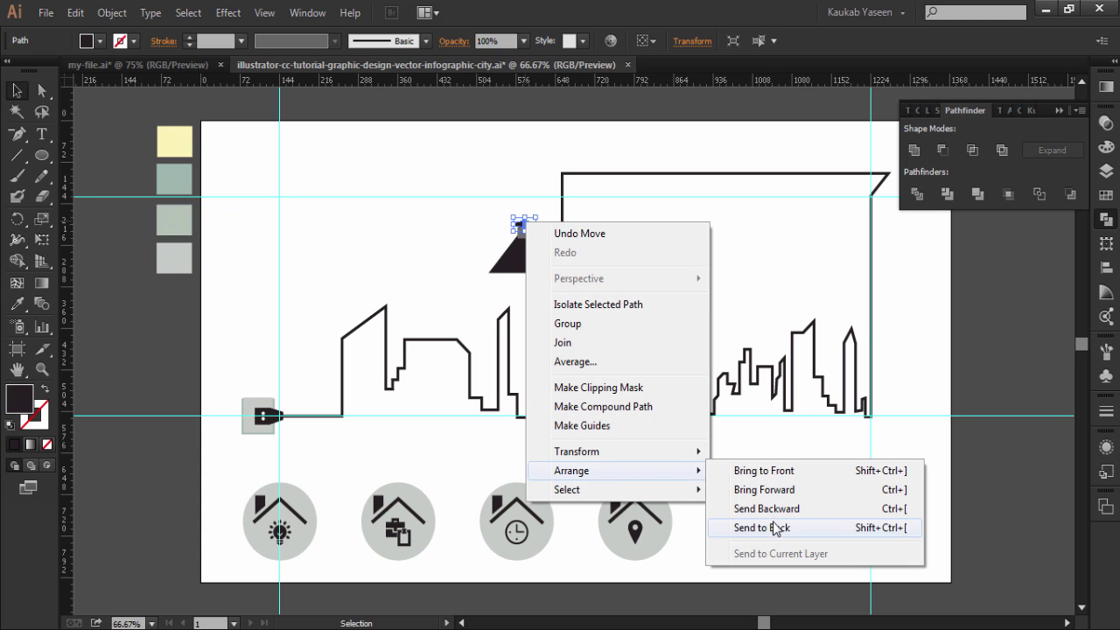
left_click(774, 528)
left_click(435, 224)
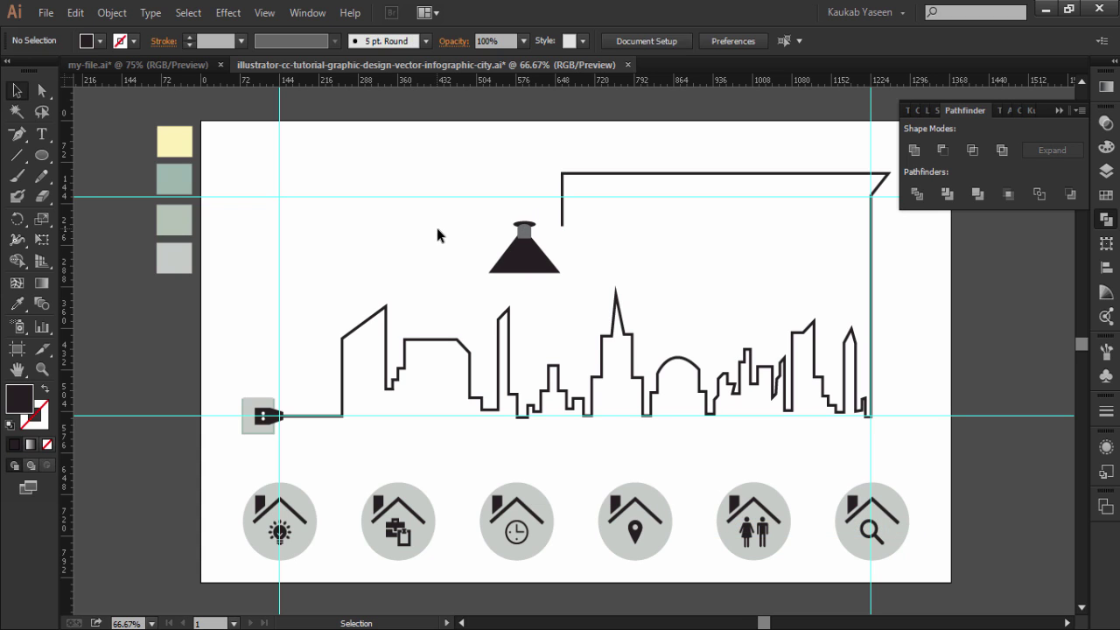
left_click_drag(503, 206, 533, 260)
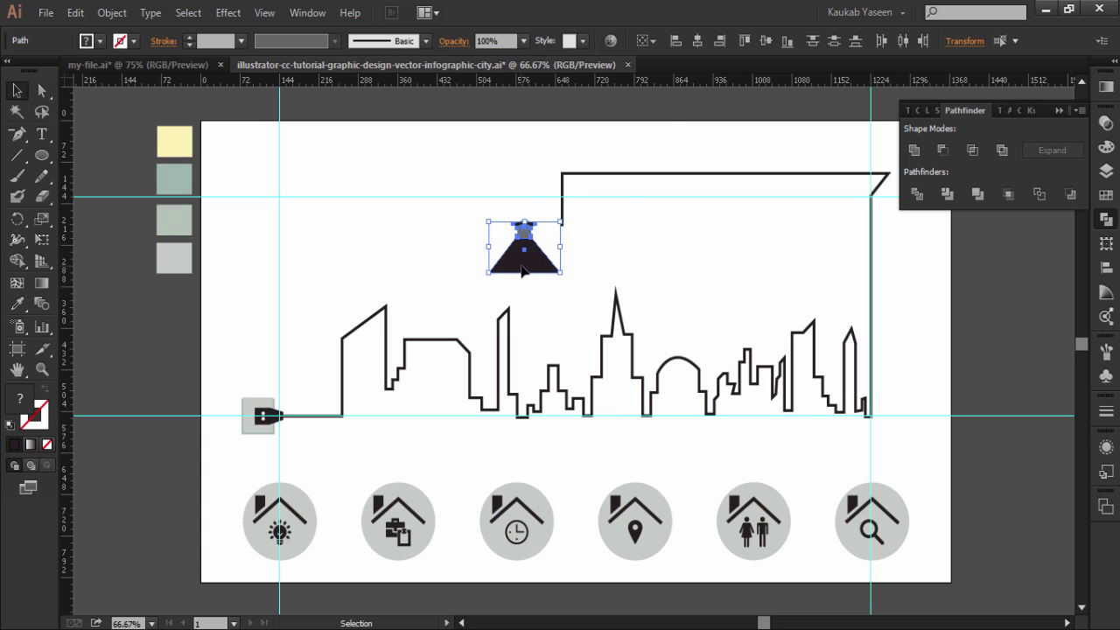
Group the lamp's parts and move the lamp under the end of the cord.
right_click(518, 256)
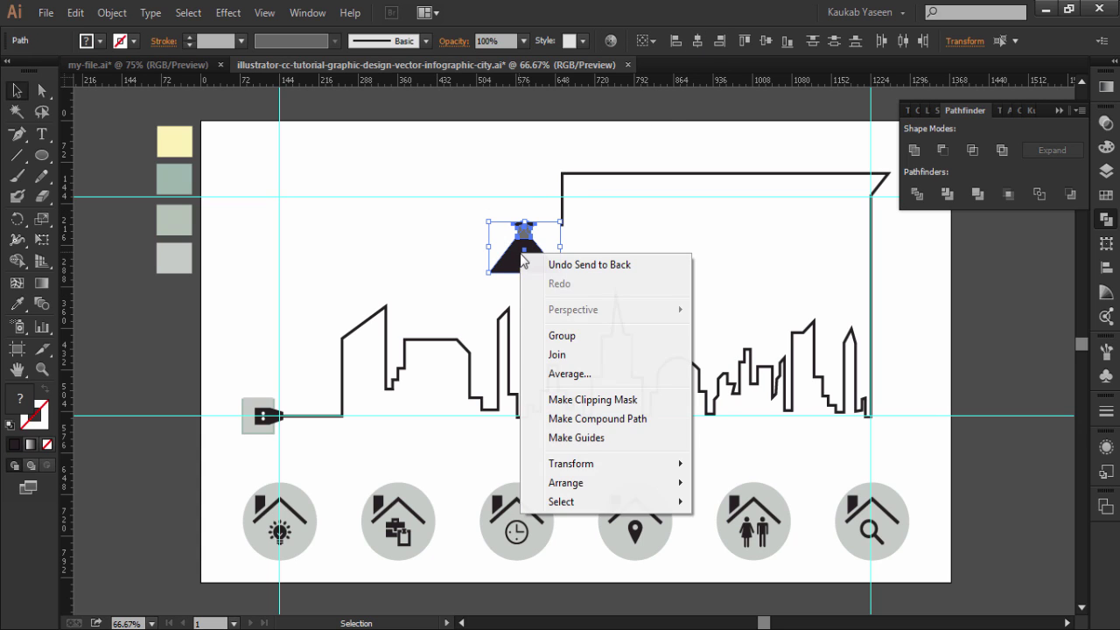
left_click(560, 336)
left_click_drag(528, 253, 566, 253)
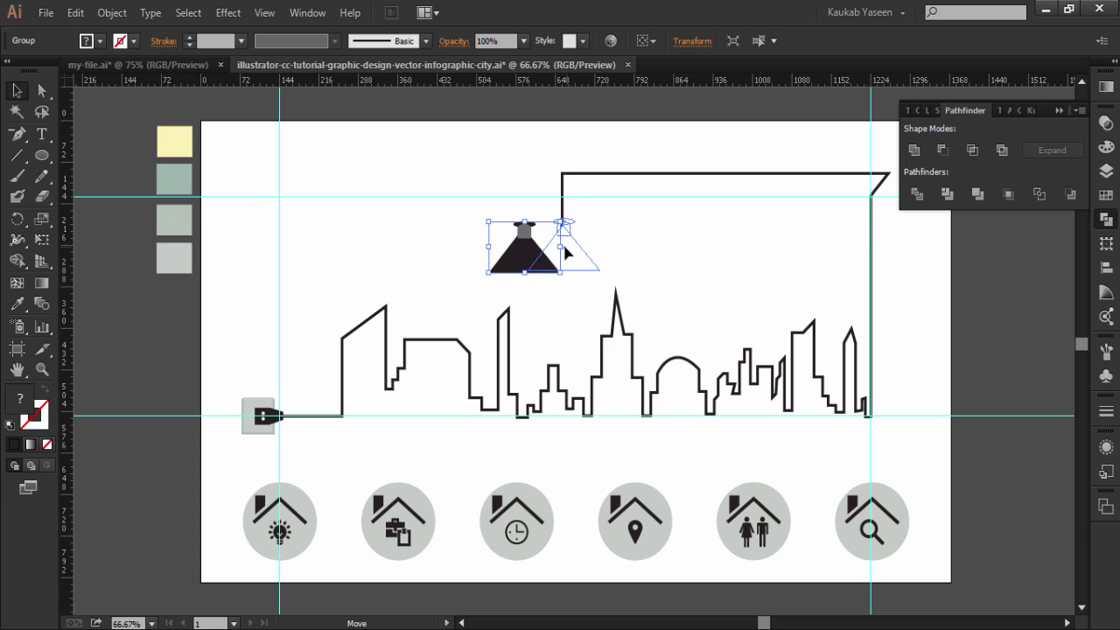
left_click(643, 216)
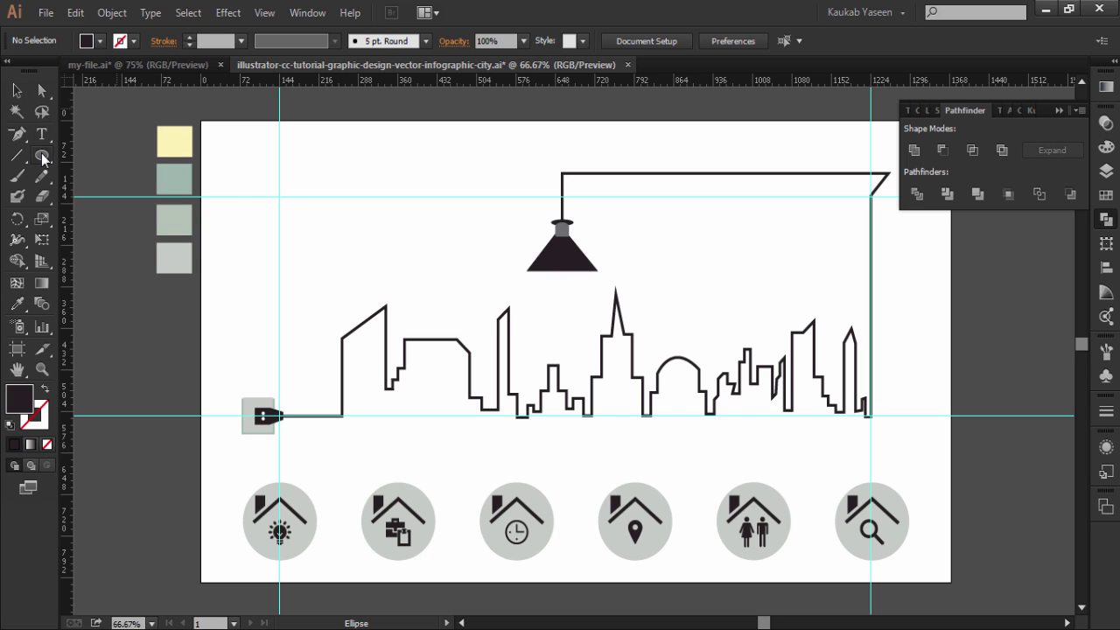
Draw a small connector rectangle atop the lamp and centre it horizontally with the lamp.
left_click_drag(41, 153, 128, 156)
left_click_drag(561, 183, 569, 196)
key("v")
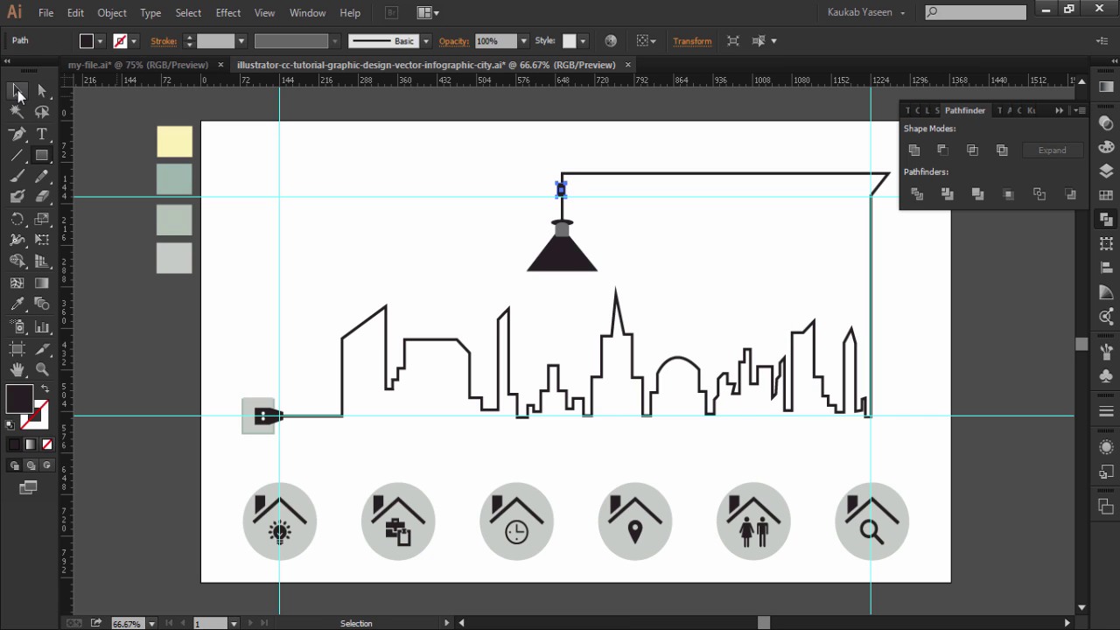
left_click(438, 139)
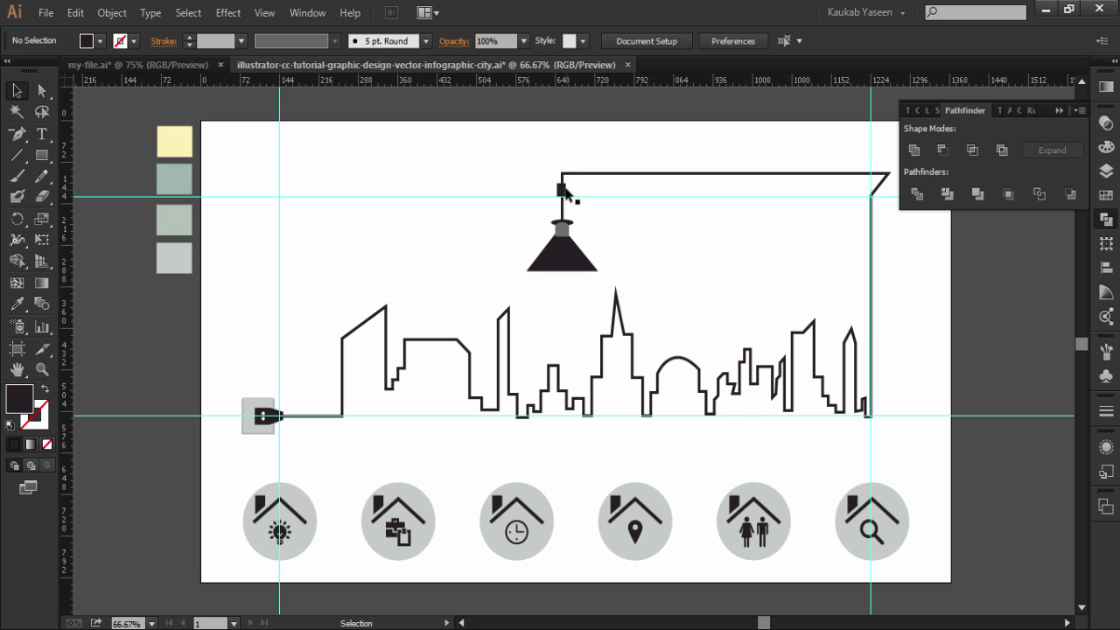
left_click(561, 190)
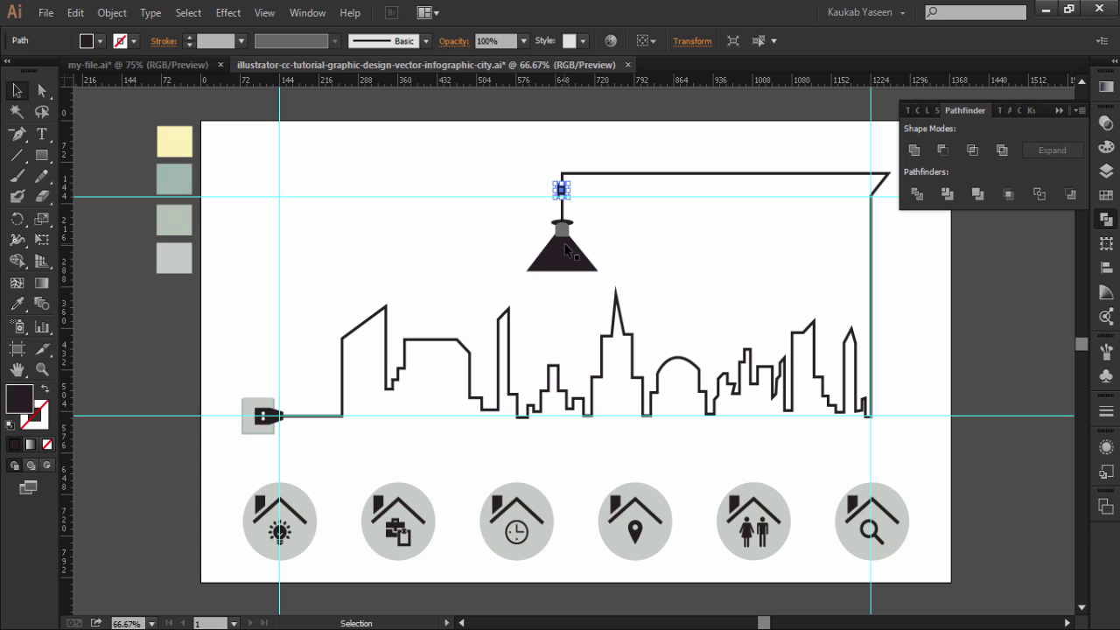
left_click(567, 252, "shift")
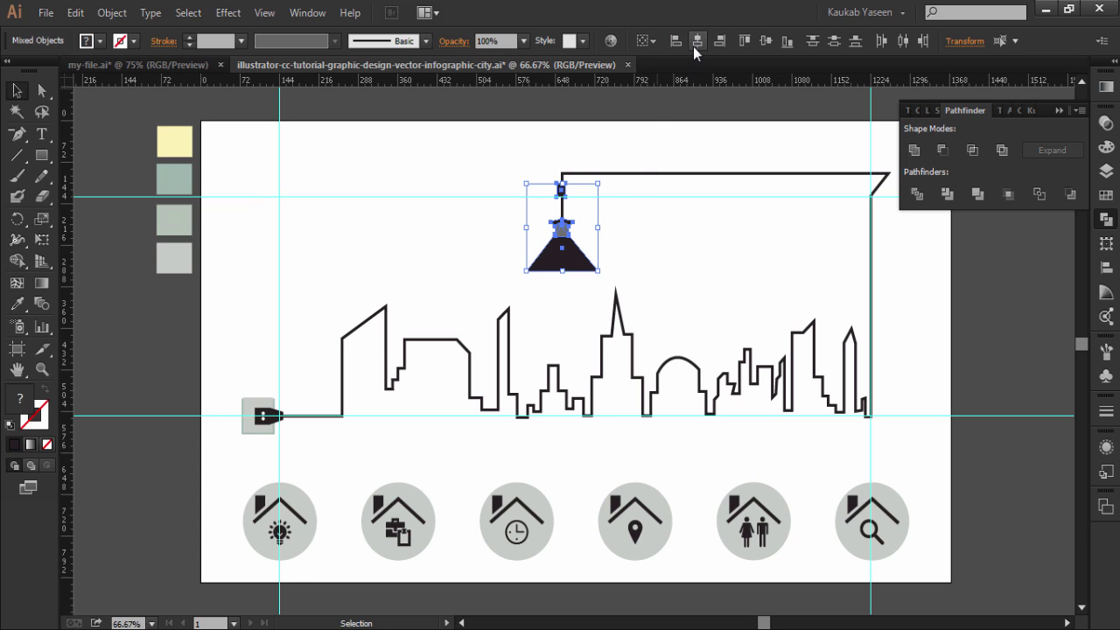
left_click(696, 40)
left_click(465, 145)
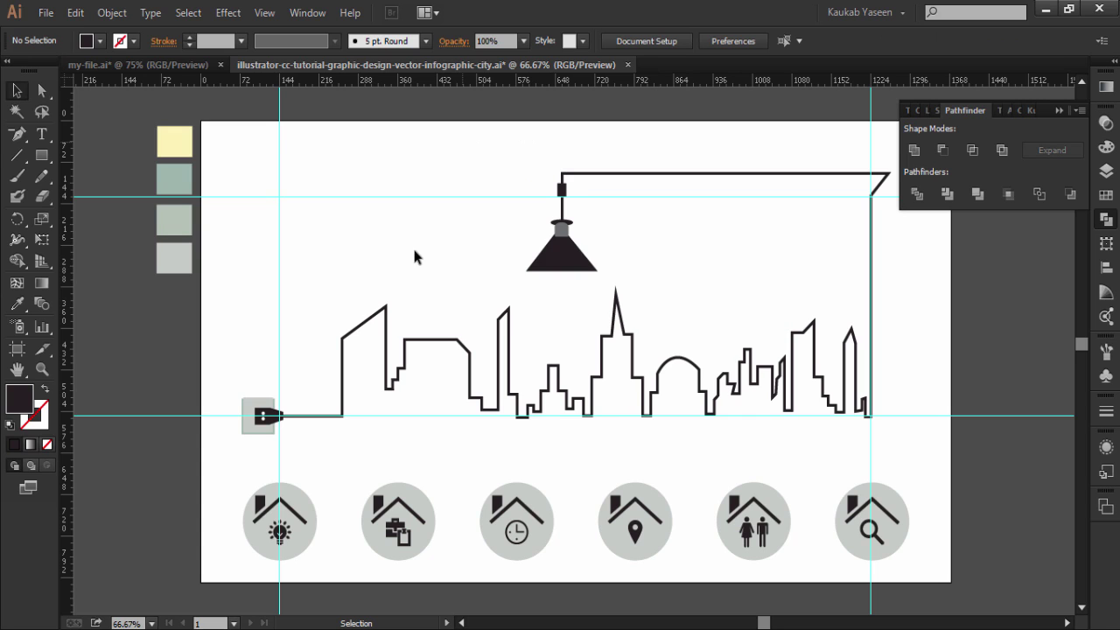
Close Pathfinder and draw a header band in the second swatch colour across the artboard top.
left_click_drag(45, 158, 98, 194)
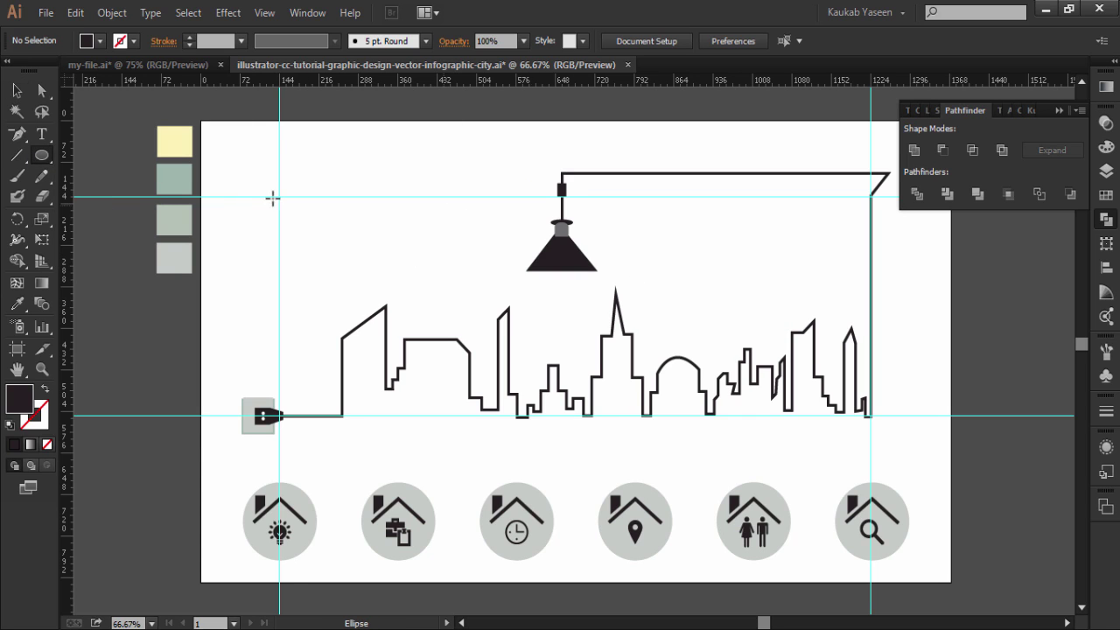
left_click(10, 98)
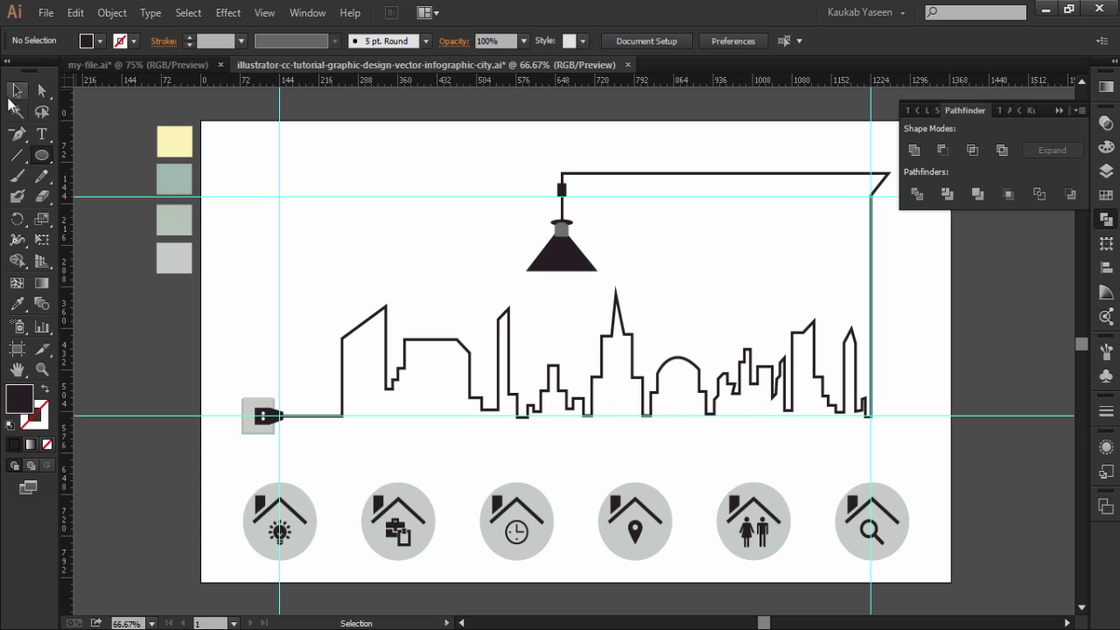
left_click(1058, 110)
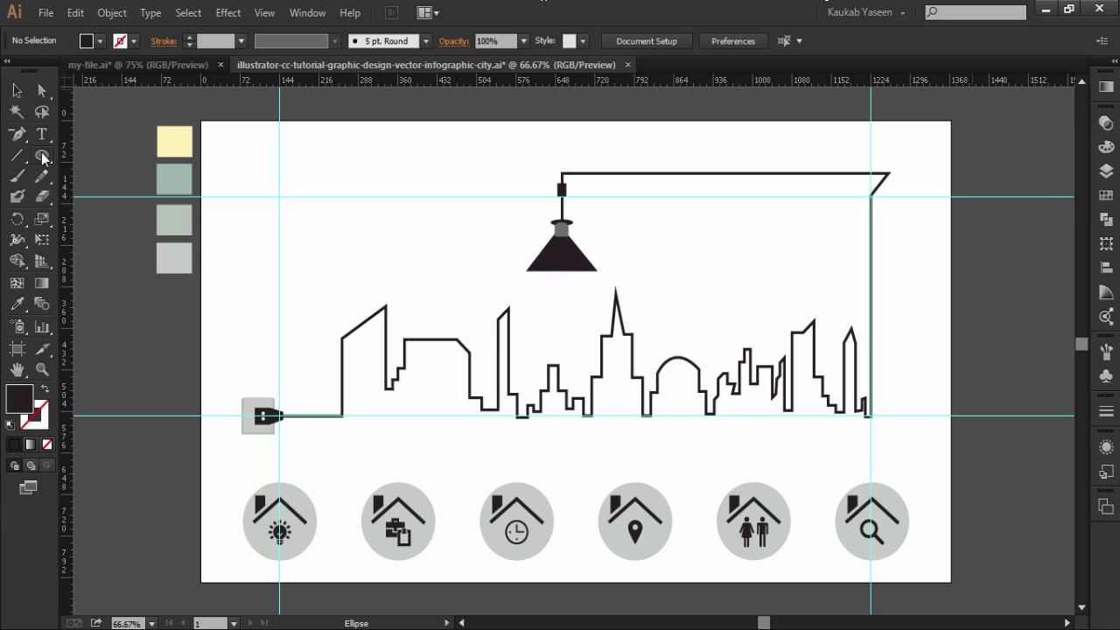
left_click_drag(42, 156, 98, 161)
left_click(97, 157)
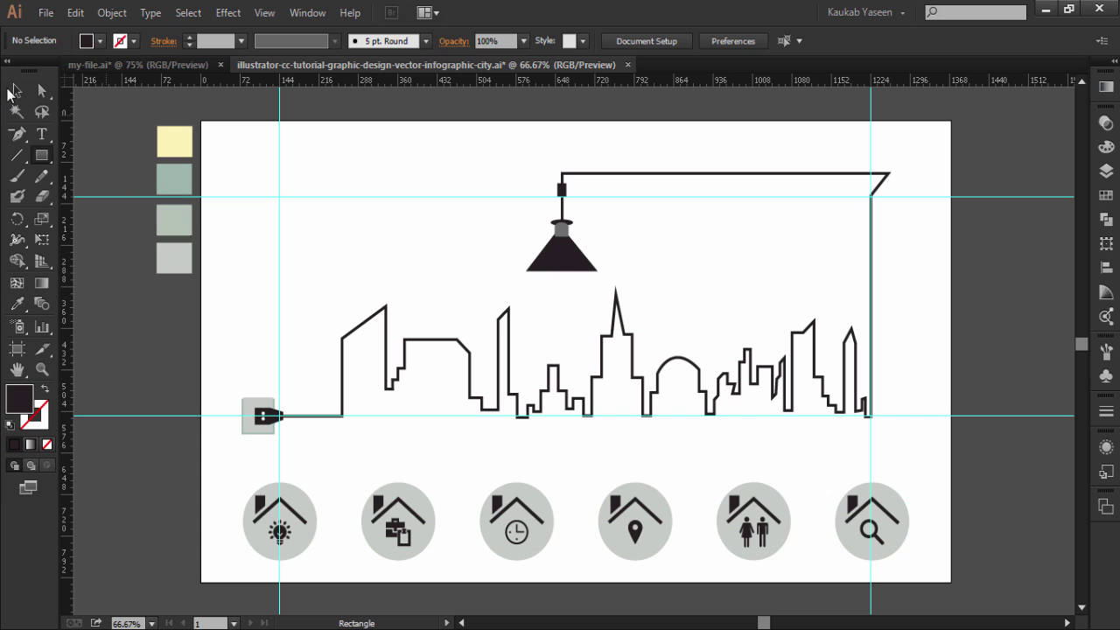
left_click(13, 92)
left_click(189, 182)
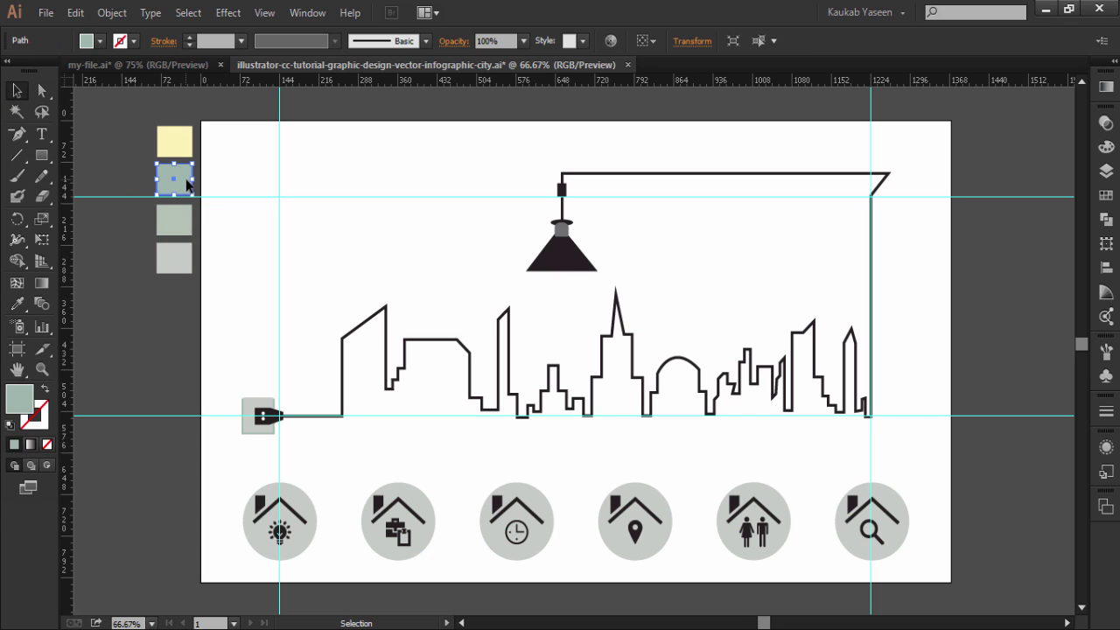
left_click(42, 157)
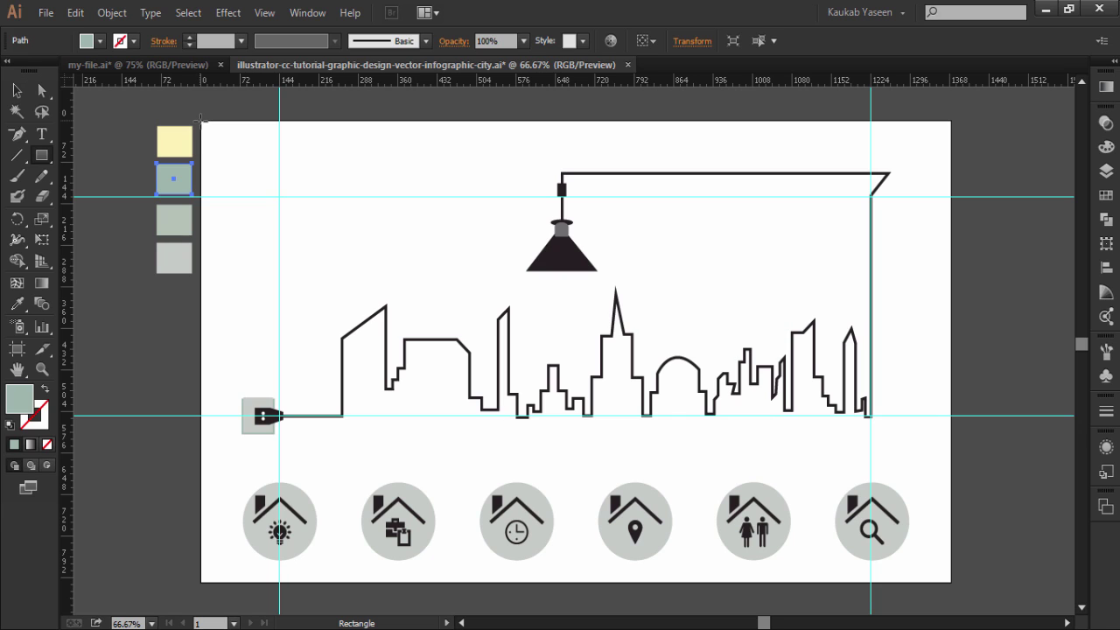
mouse_move(201, 120)
left_mouse_down()
mouse_move(895, 200)
mouse_move(951, 197)
left_mouse_up()
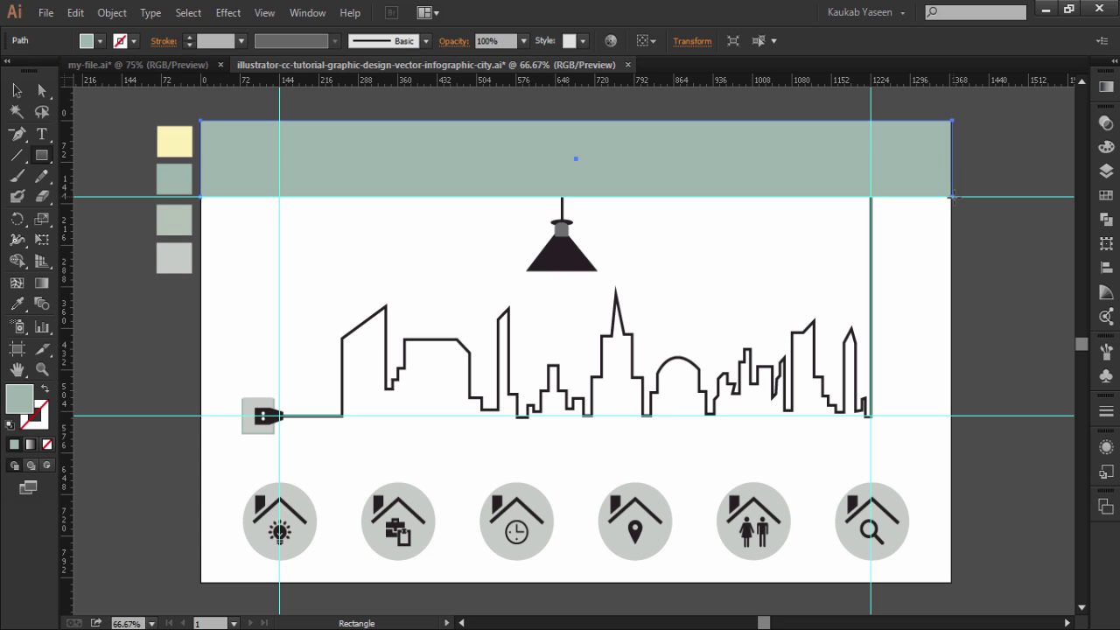
left_click(17, 90)
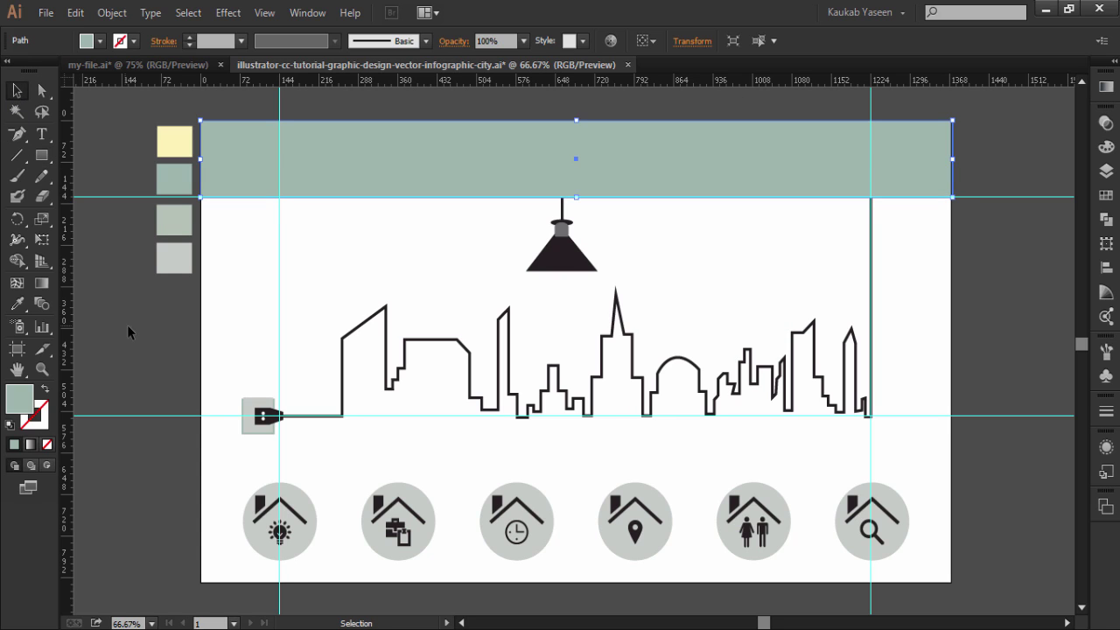
left_click(196, 263)
Draw a third-swatch rectangle covering the rest of the artboard, fitted to its bottom edge.
left_click(181, 222)
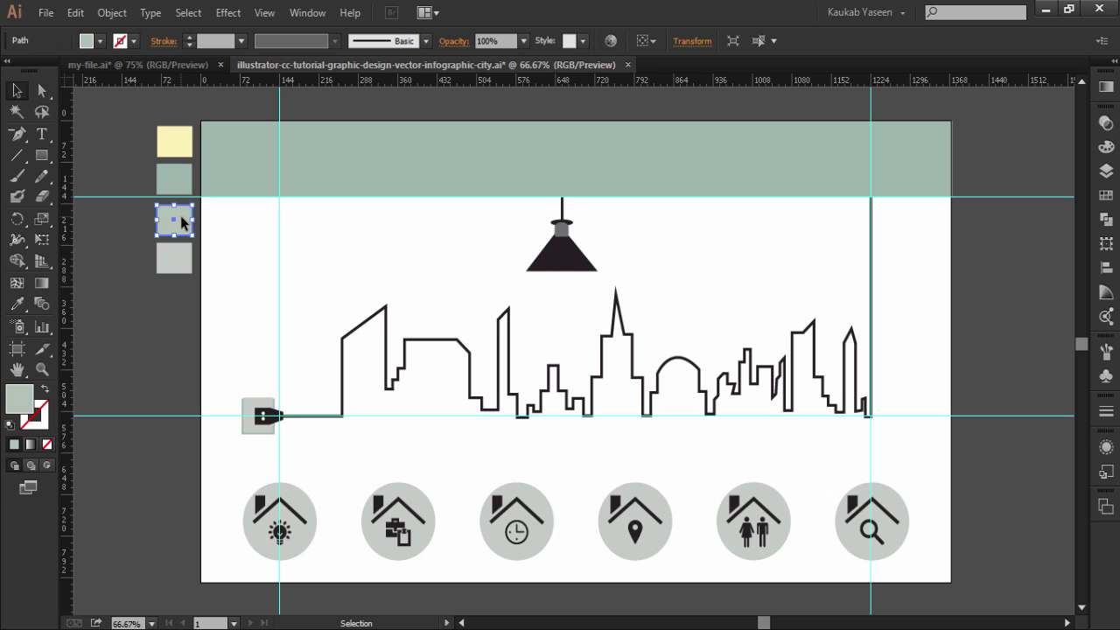
left_click(42, 154)
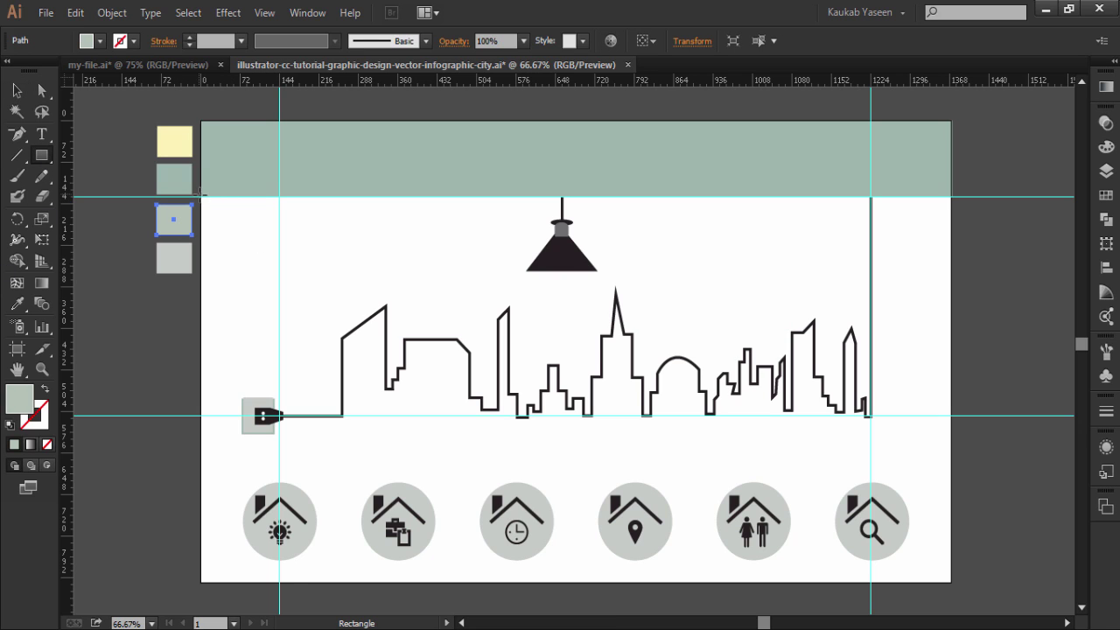
mouse_move(204, 197)
left_mouse_down()
mouse_move(874, 557)
mouse_move(952, 586)
left_mouse_up()
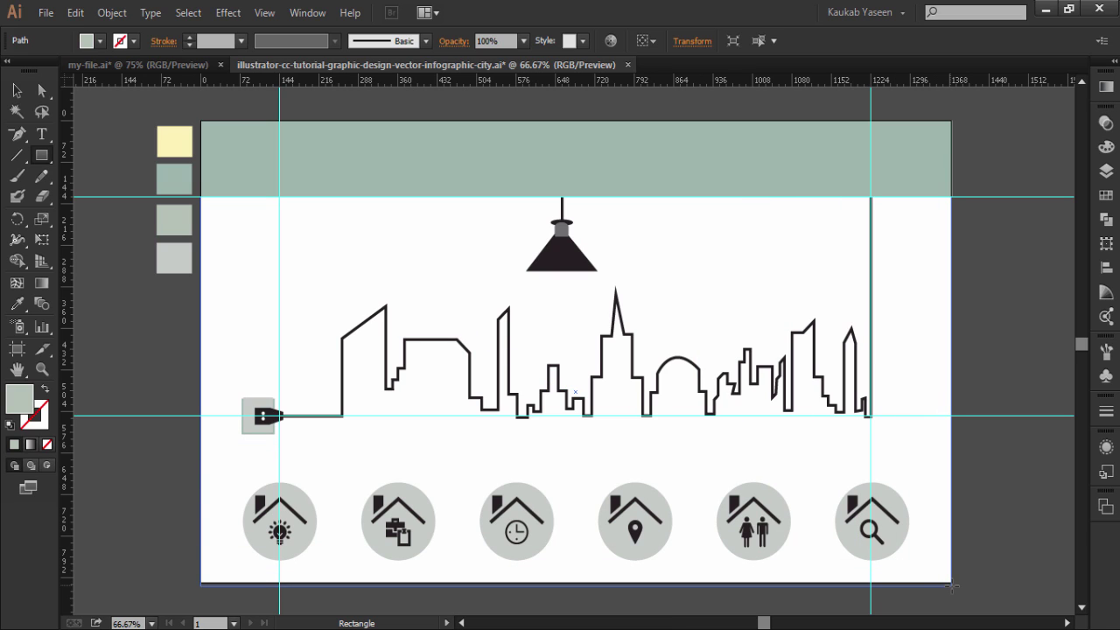
left_click_drag(951, 586, 953, 581)
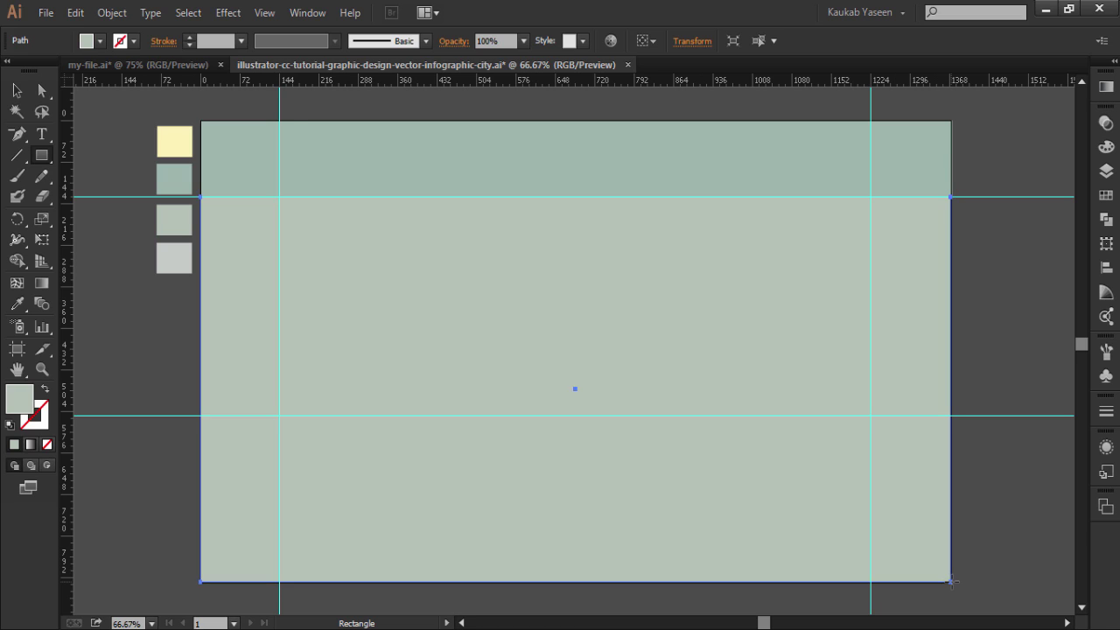
Send the header band and background rectangle behind all the artwork.
left_click(18, 92)
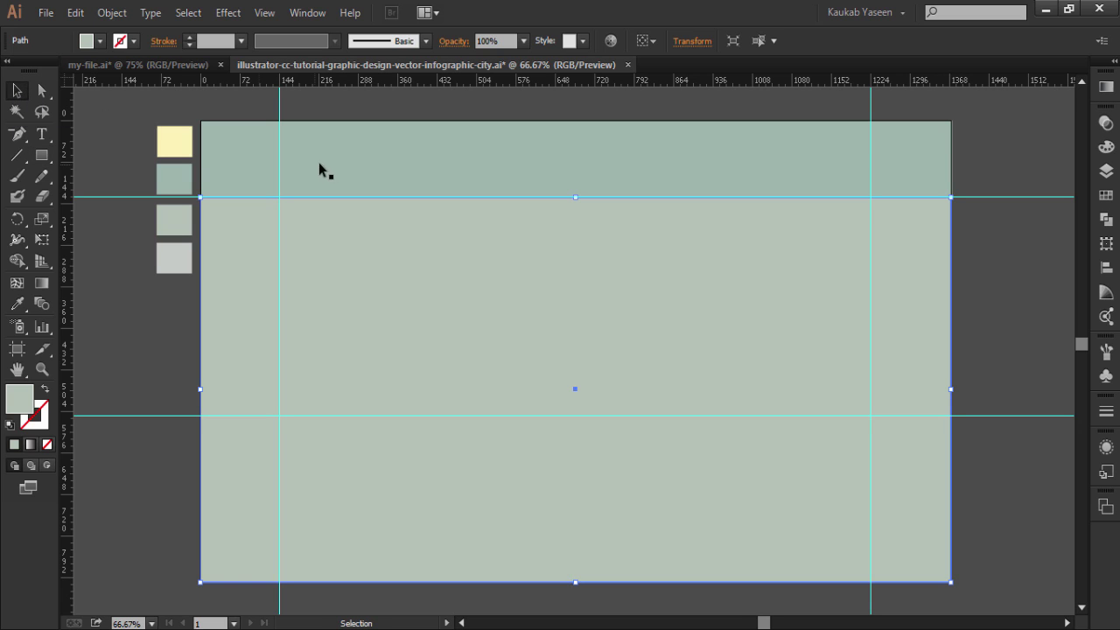
left_click(326, 169)
left_click(398, 298, "shift")
right_click(400, 300)
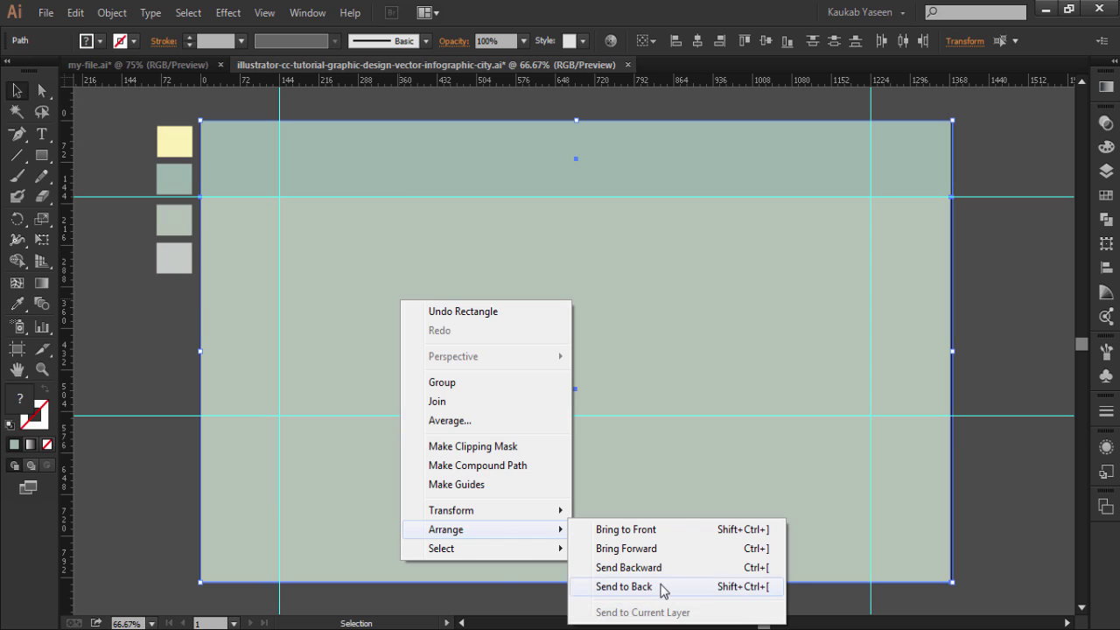
left_click(661, 586)
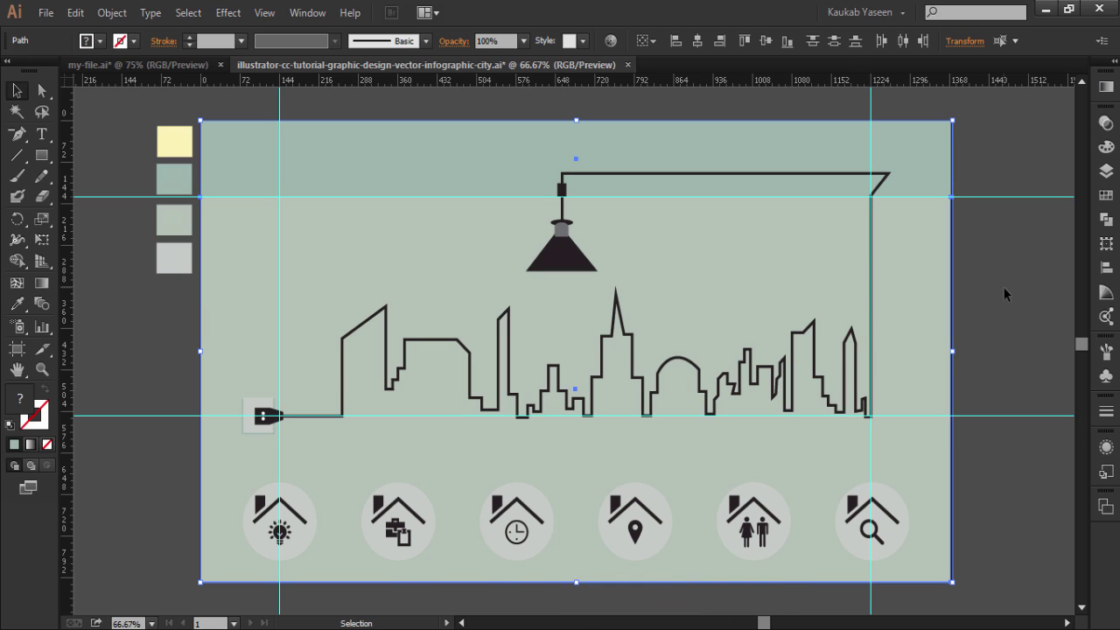
Trim the background's right edge and draw a white oval above the skyline.
left_click_drag(952, 351, 950, 351)
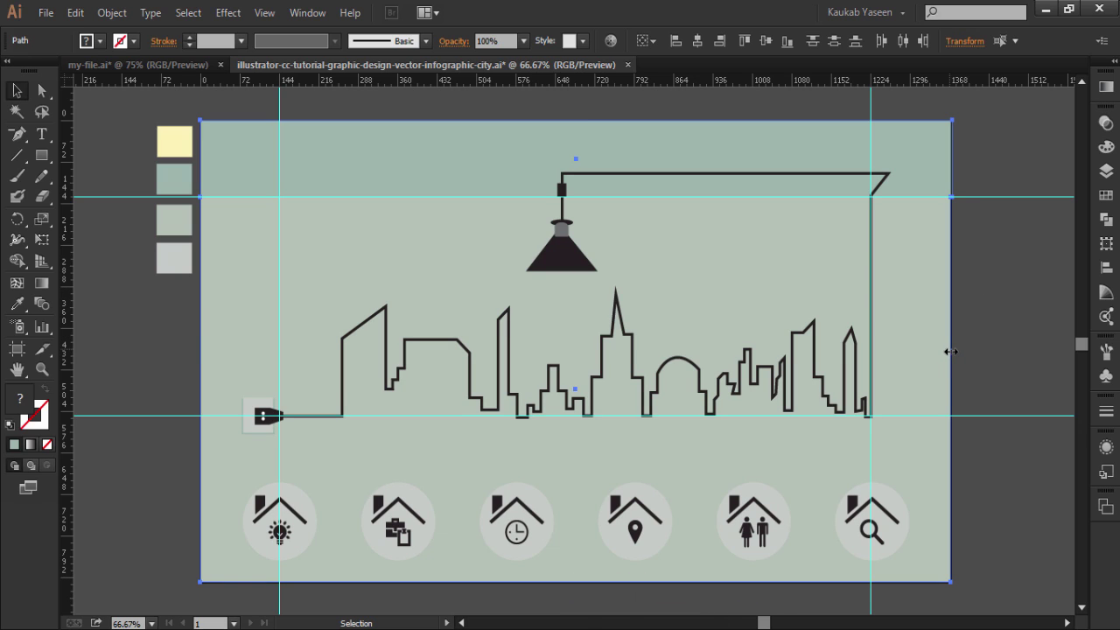
left_click(1025, 322)
left_click(100, 41)
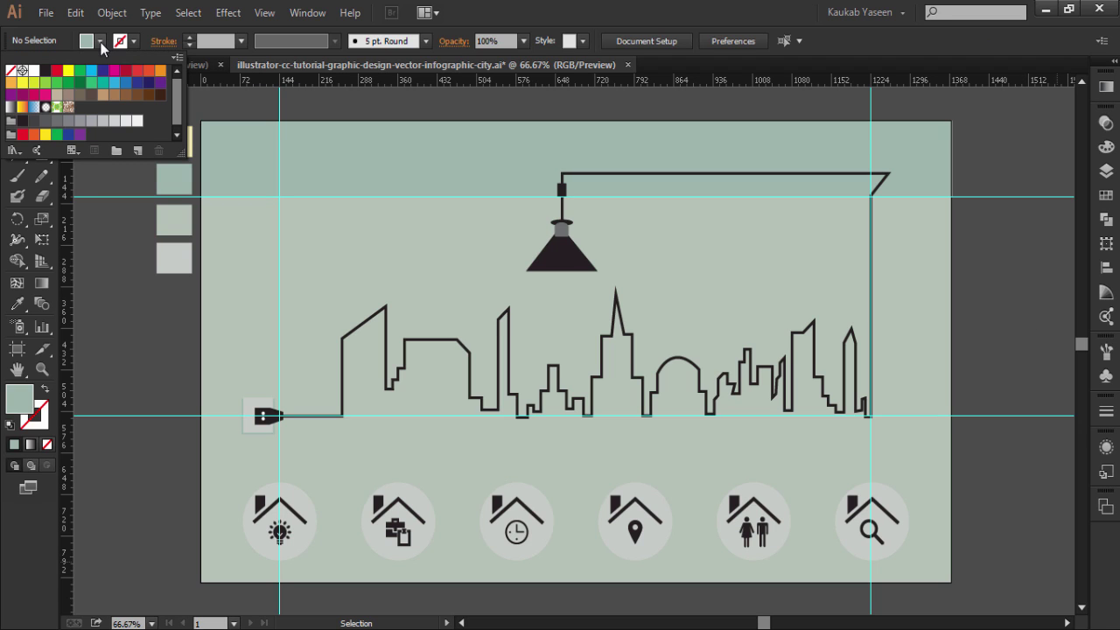
left_click(34, 70)
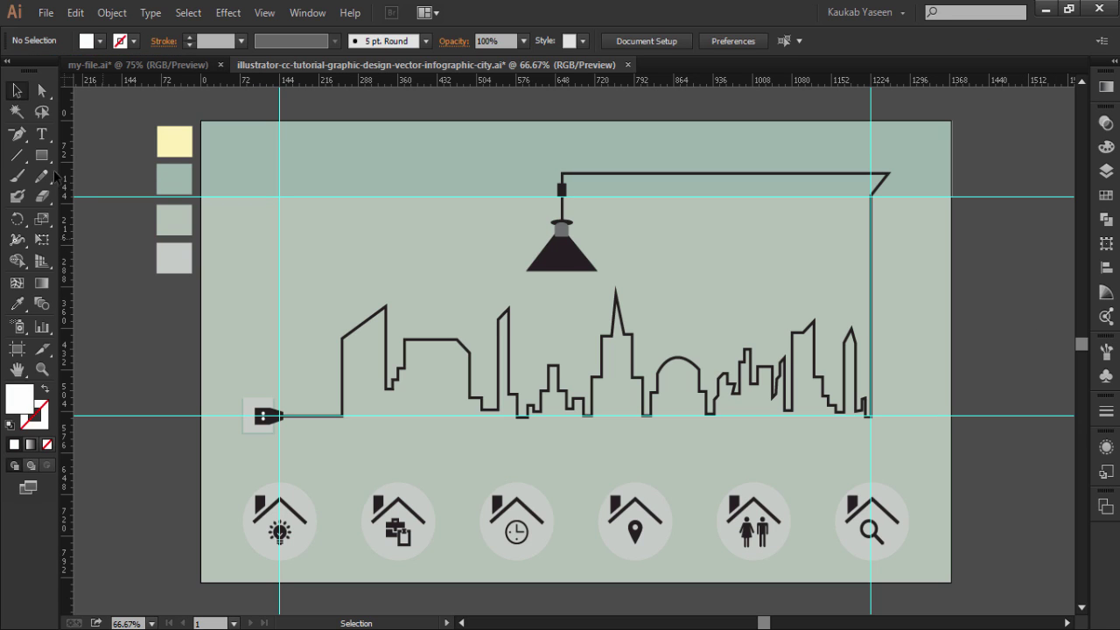
left_click_drag(45, 157, 114, 195)
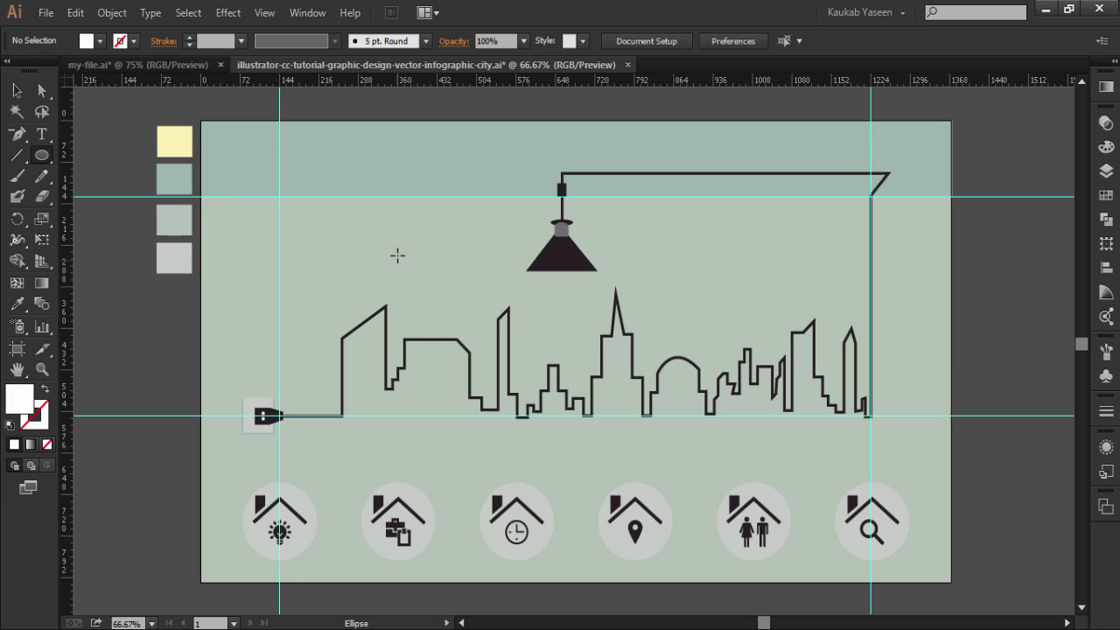
mouse_move(396, 218)
left_mouse_down()
mouse_move(440, 276)
mouse_move(350, 245)
left_mouse_up()
left_click(18, 90)
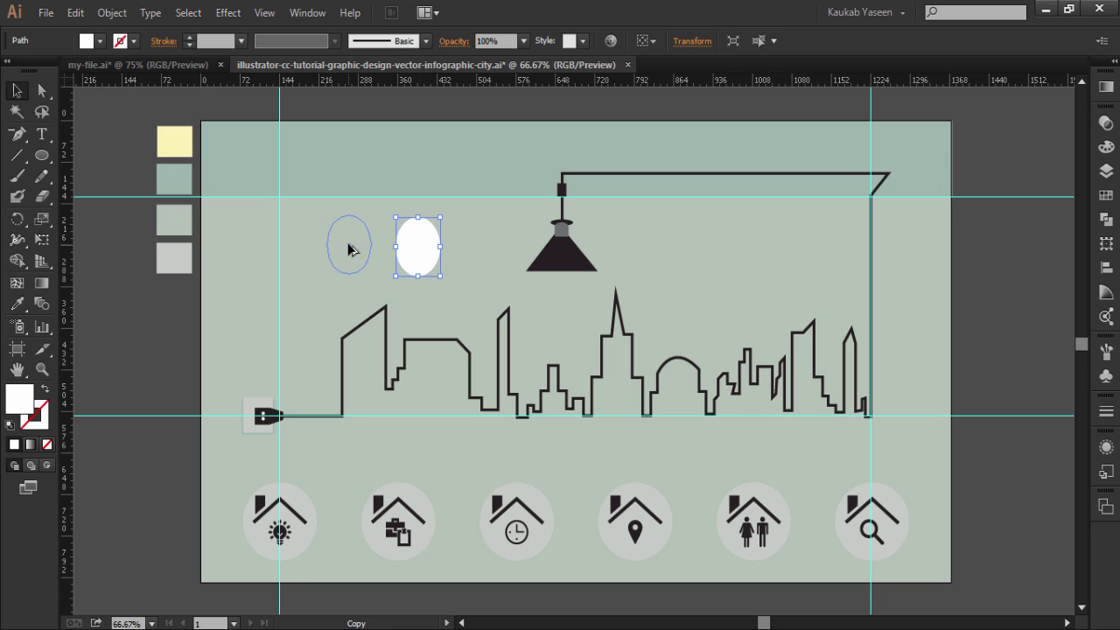
Cut a smaller inner oval out of the right oval with Minus Front to make a ring.
left_click(425, 256)
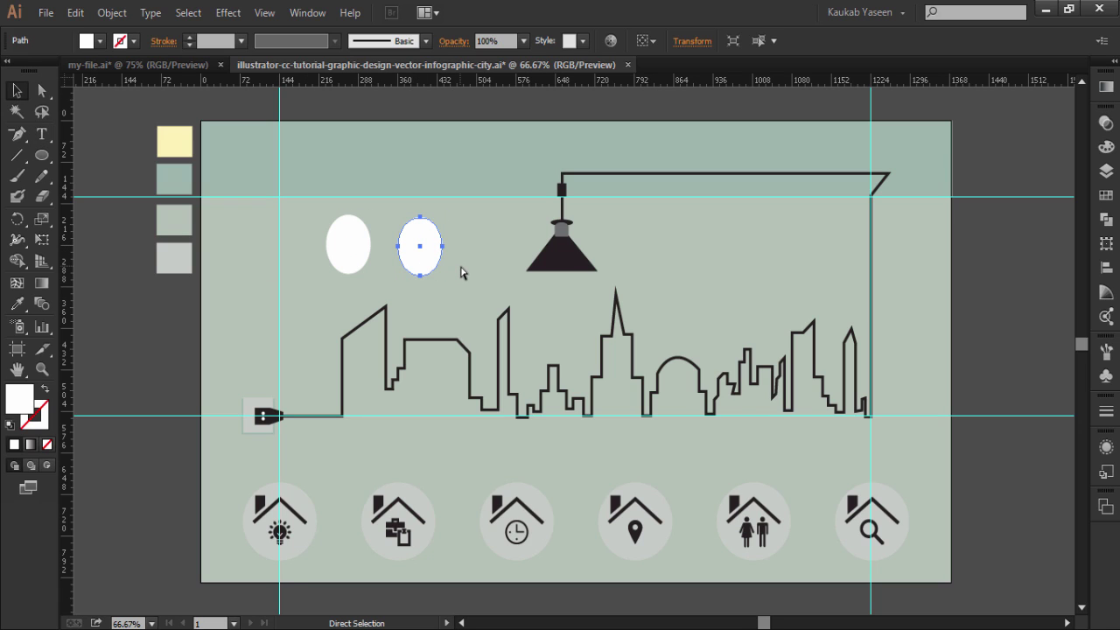
key("ctrl")
left_click_drag(443, 278, 434, 266)
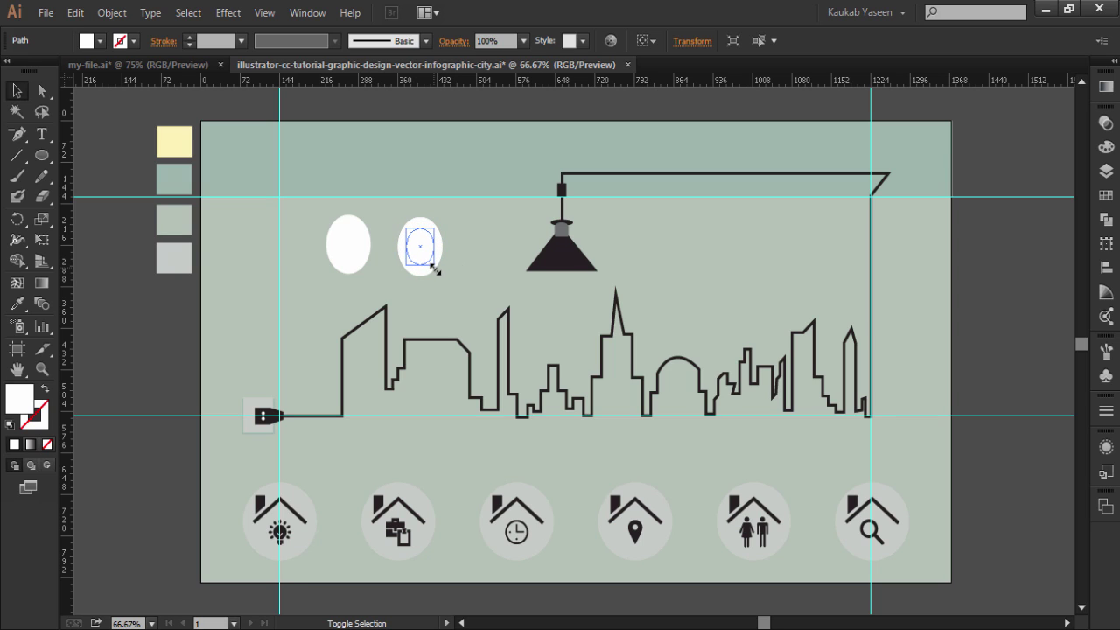
left_click_drag(393, 214, 433, 256)
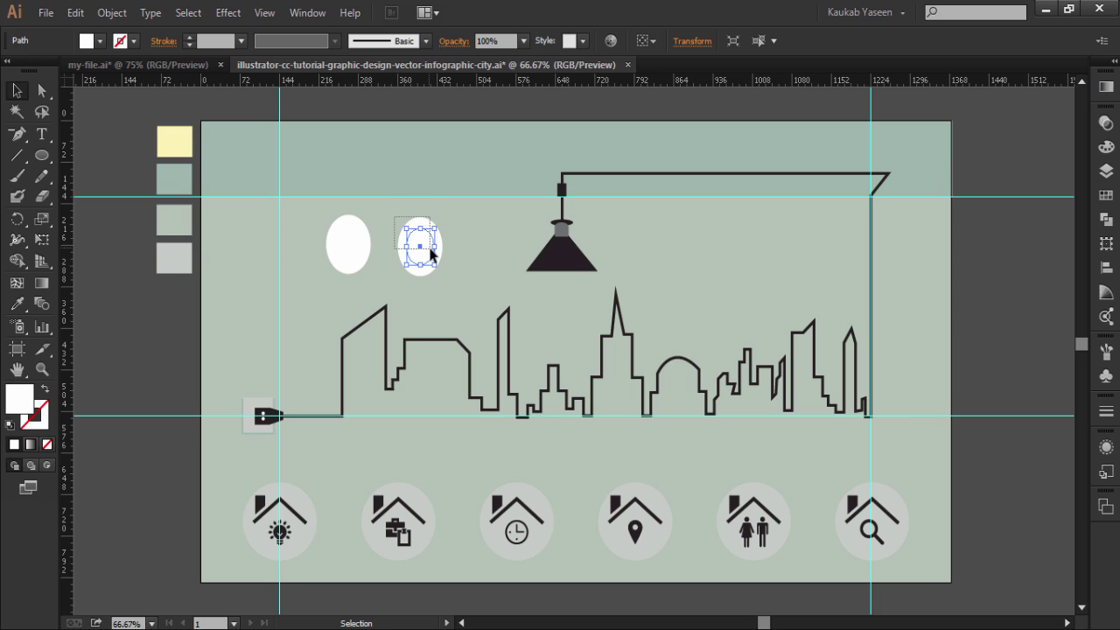
left_click(1106, 220)
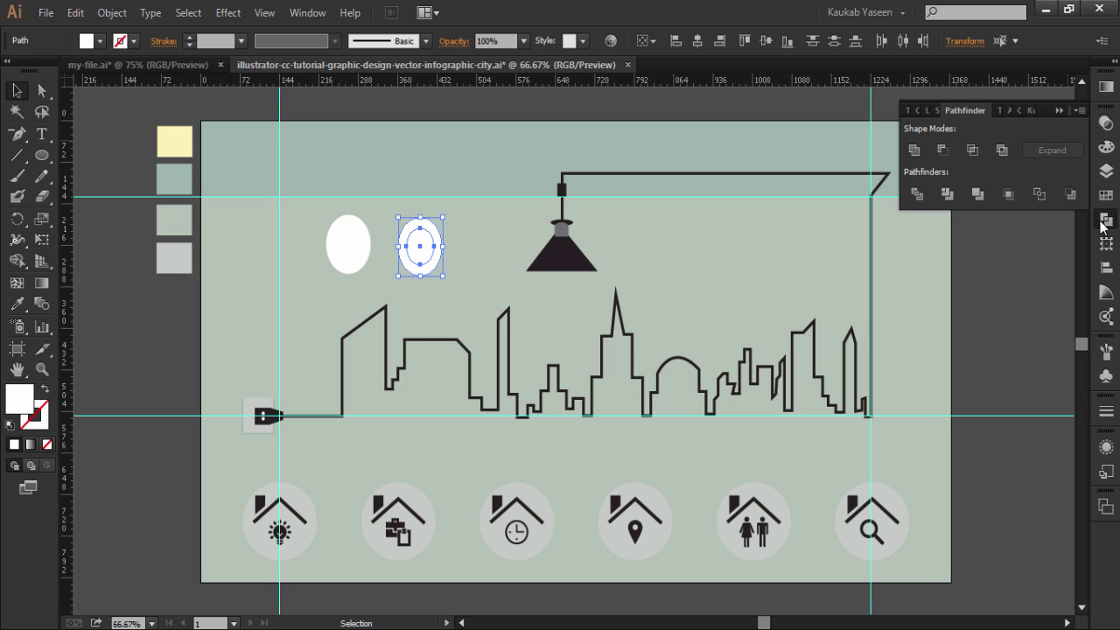
left_click(941, 150)
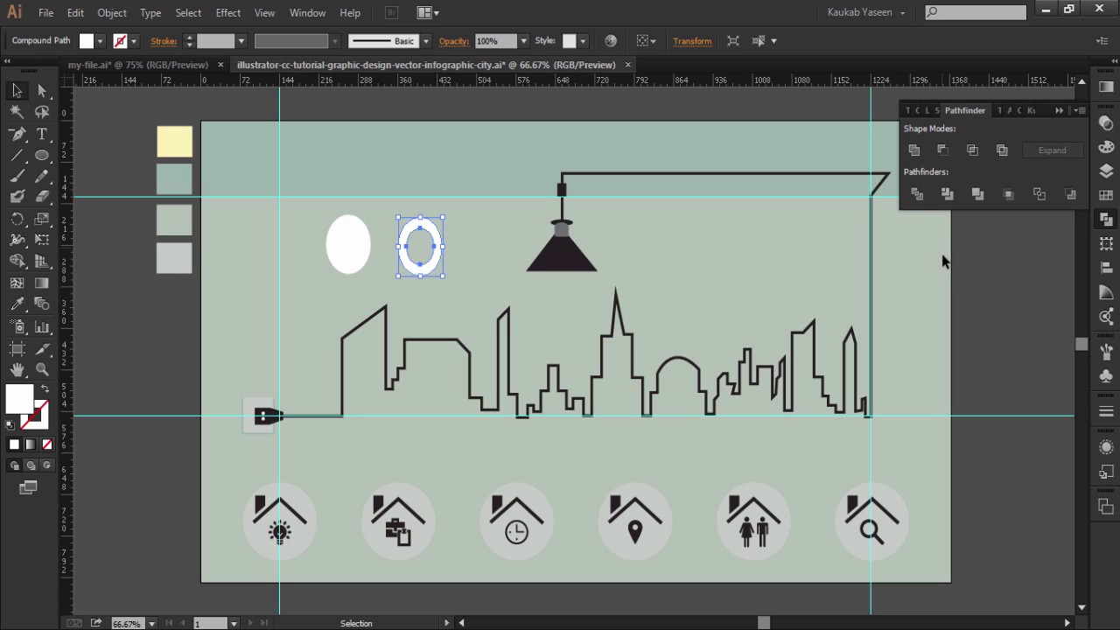
left_click(1004, 274)
left_click(435, 229)
Colour the ring pale yellow and place it in front of the white oval.
left_click(16, 304)
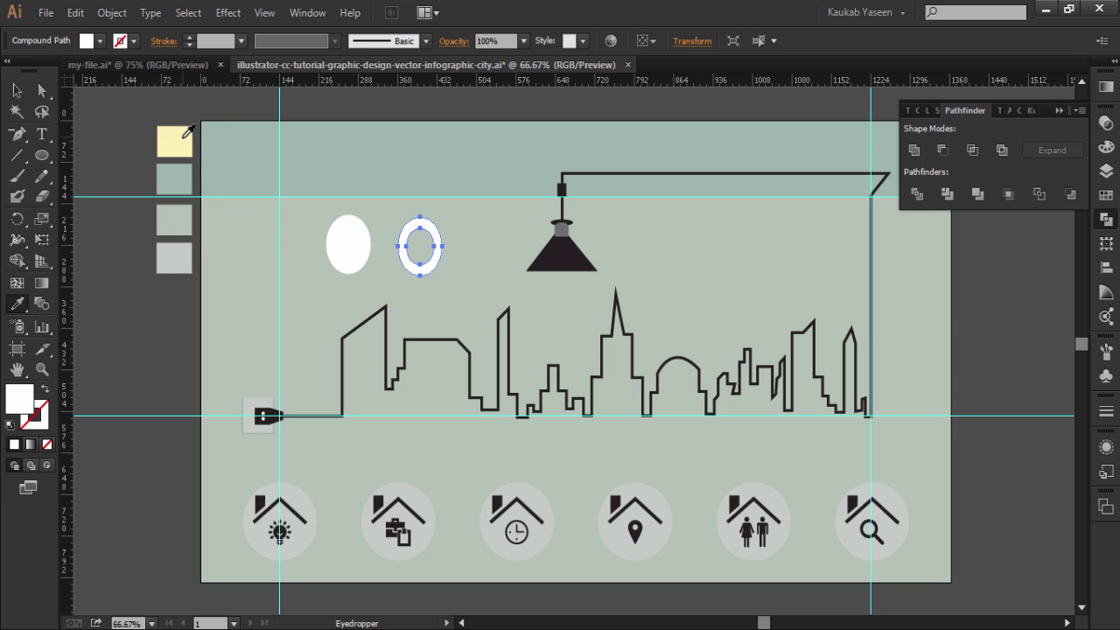
left_click(175, 140)
left_click(16, 90)
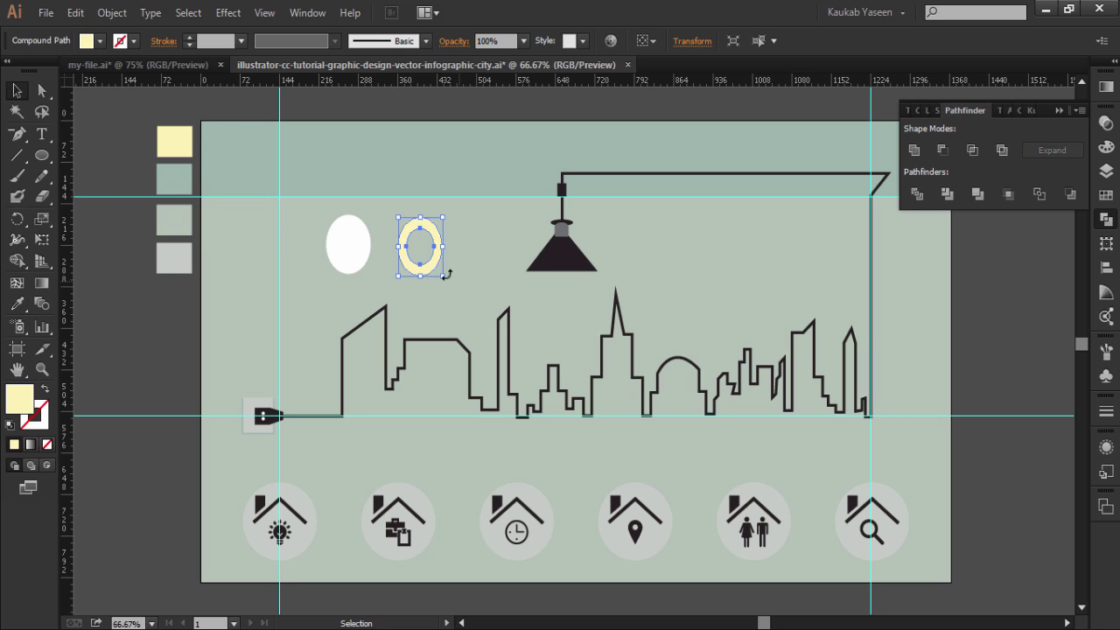
left_click_drag(430, 264, 357, 260)
right_click(357, 260)
mouse_move(405, 409)
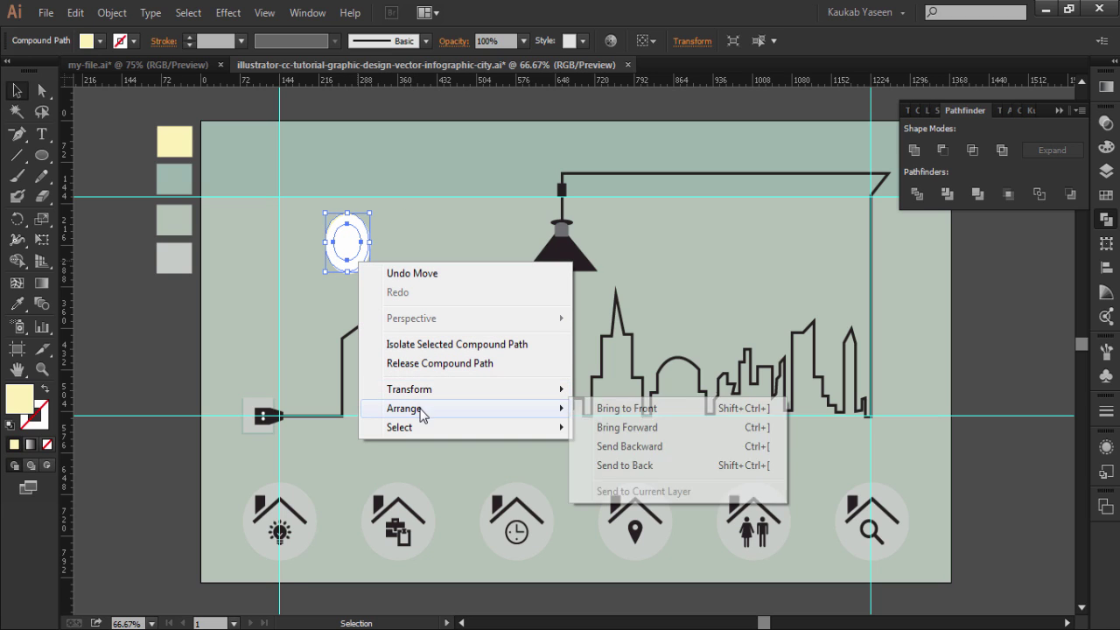
left_click(626, 408)
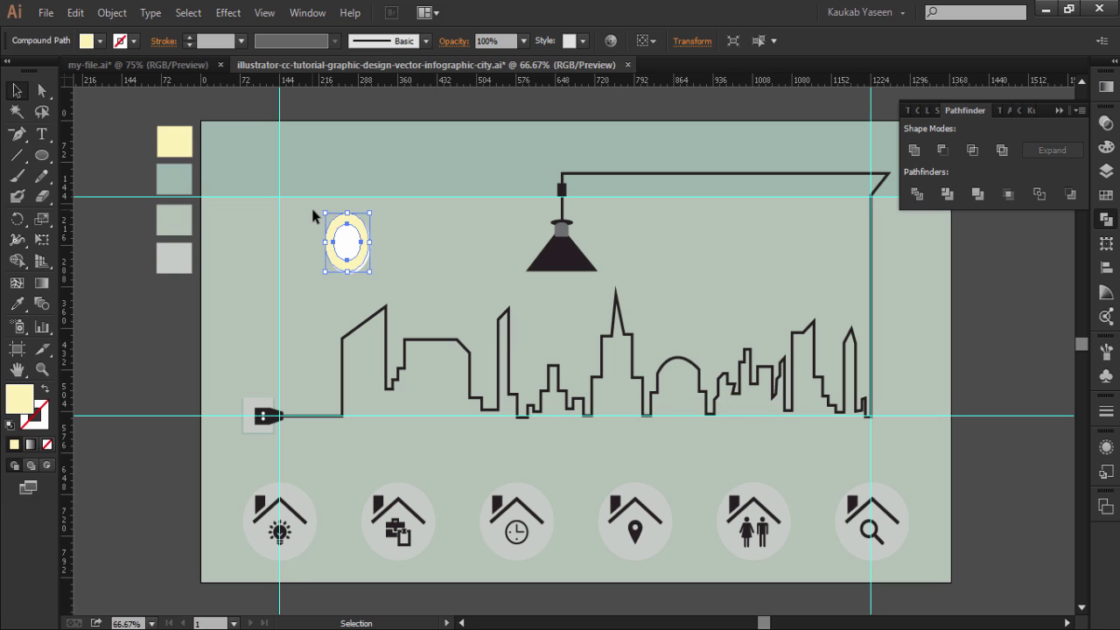
Centre the ring and white oval horizontally and vertically, and group them as the bulb.
left_click_drag(313, 211, 432, 221)
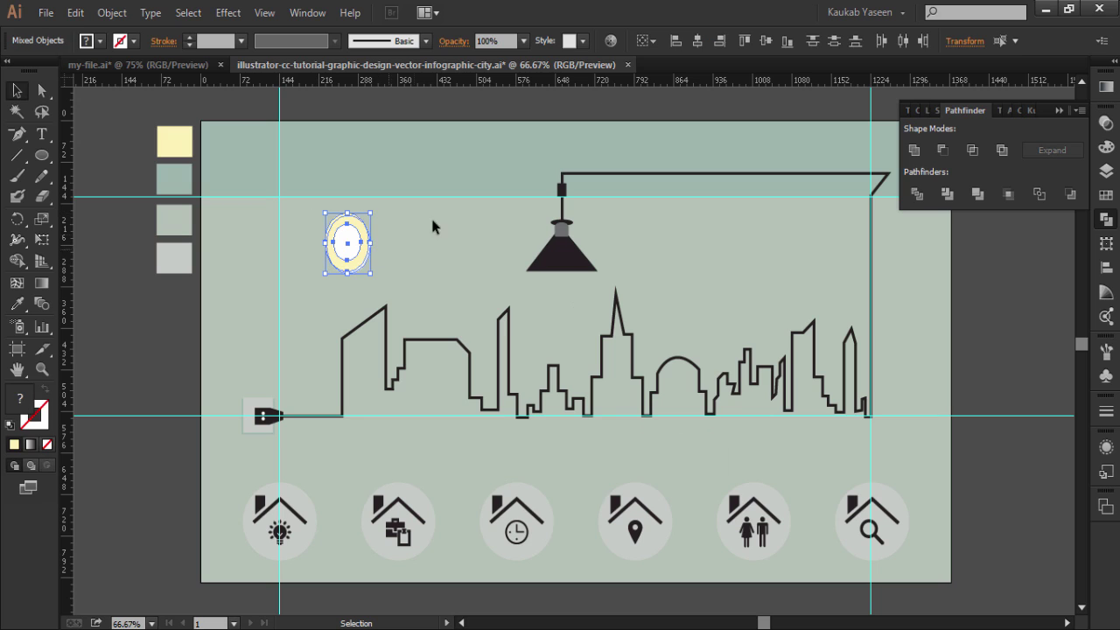
left_click(698, 39)
left_click(765, 44)
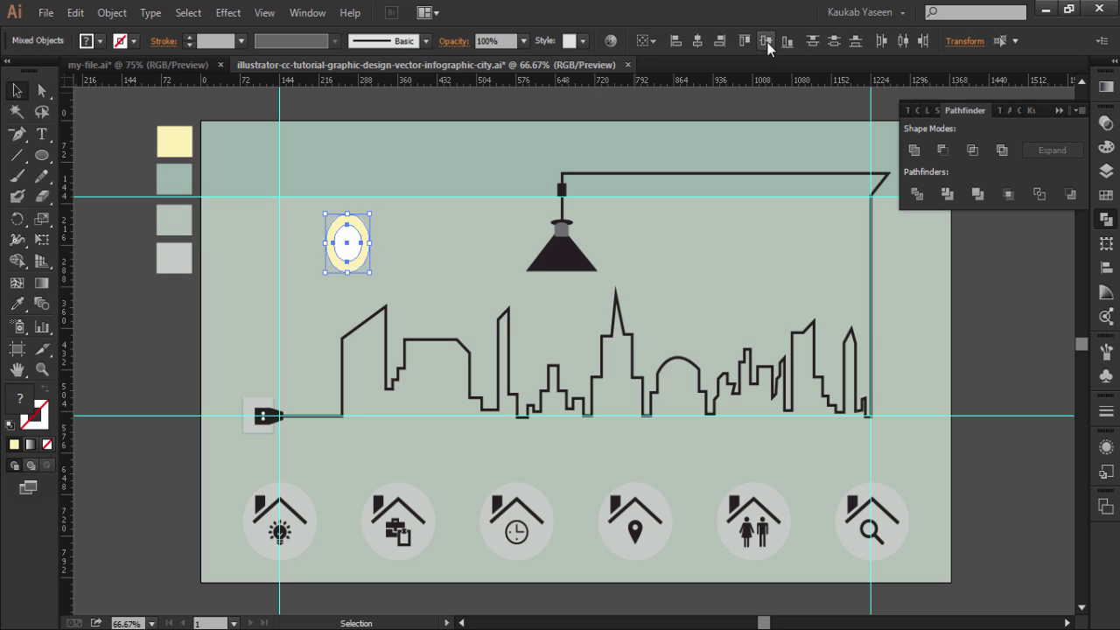
right_click(342, 251)
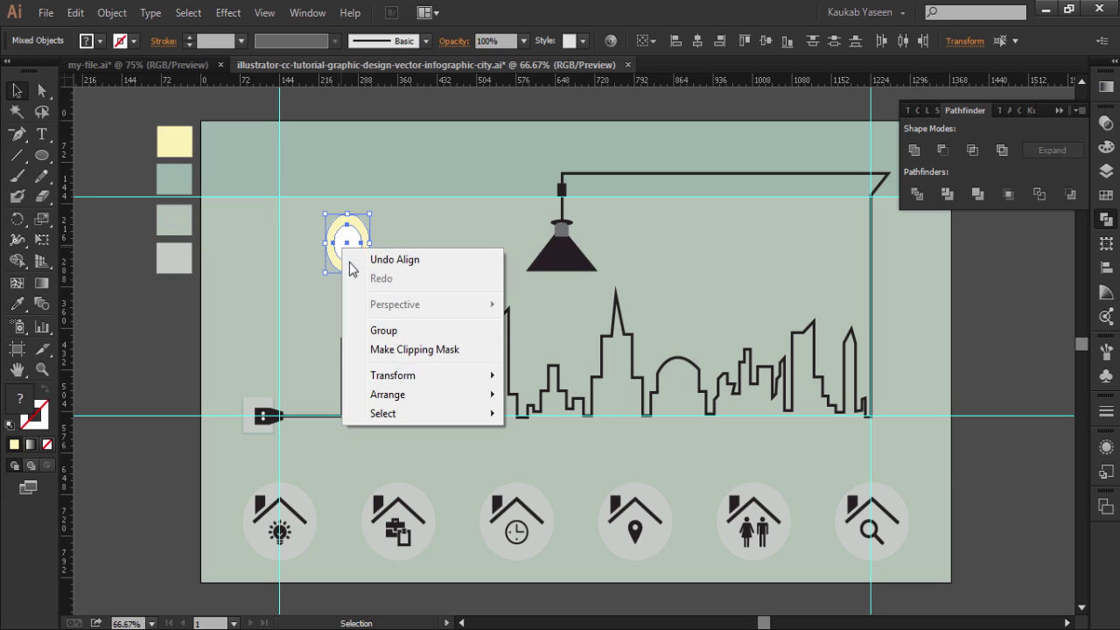
left_click(382, 330)
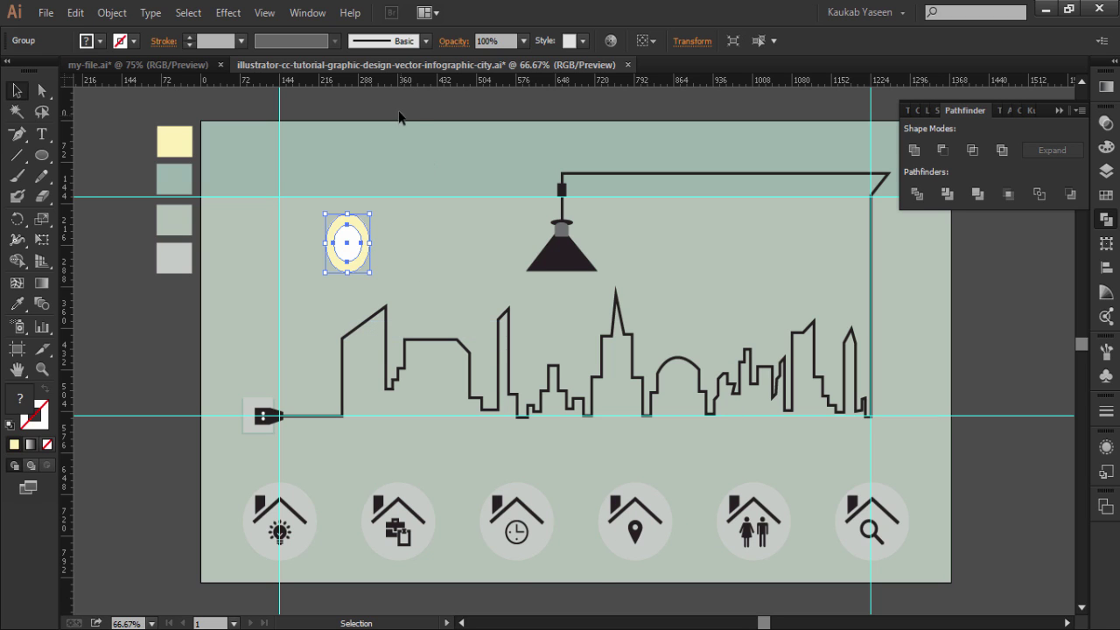
Move the bulb under the lamp shade and bring the black shade to the front.
left_click(372, 241)
left_click_drag(350, 249, 564, 274)
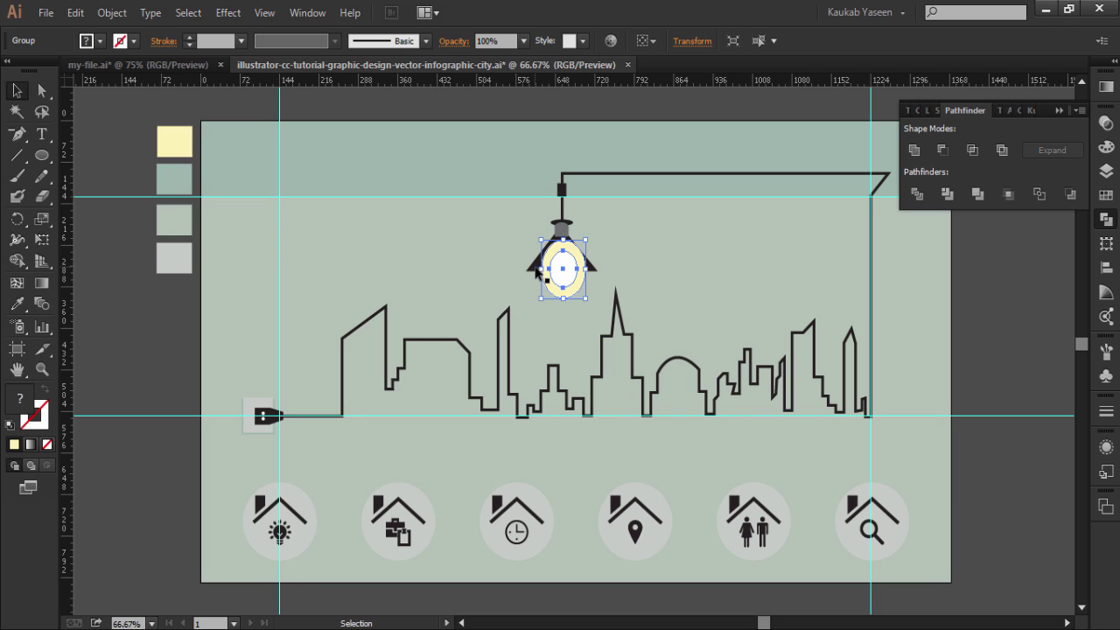
left_click(534, 266)
key("ctrl+shift+bracketright")
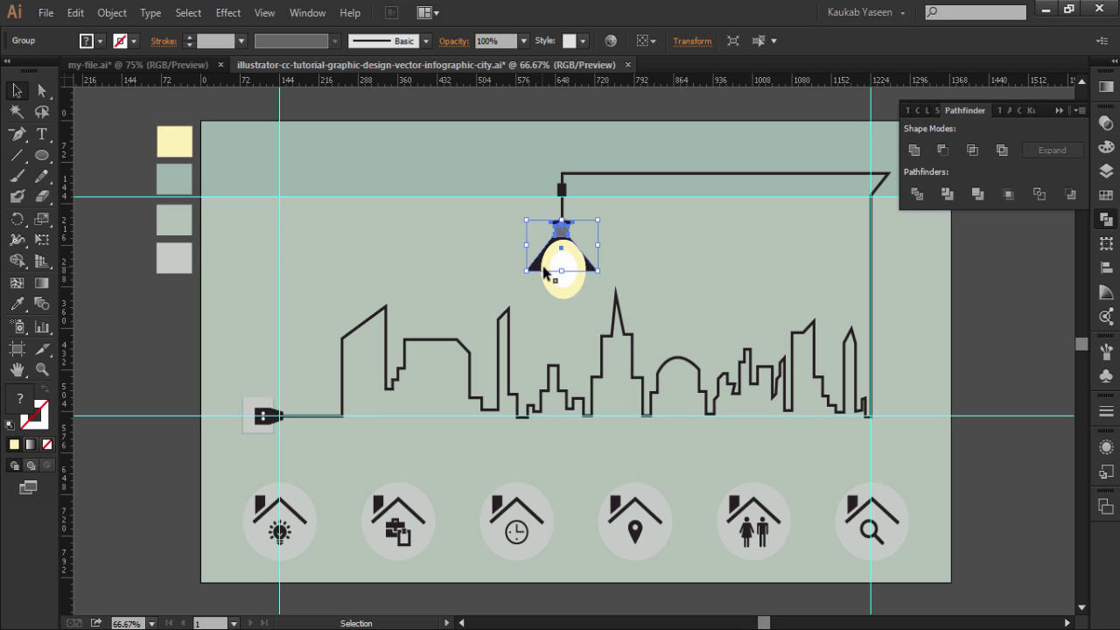
right_click(538, 268)
mouse_move(581, 412)
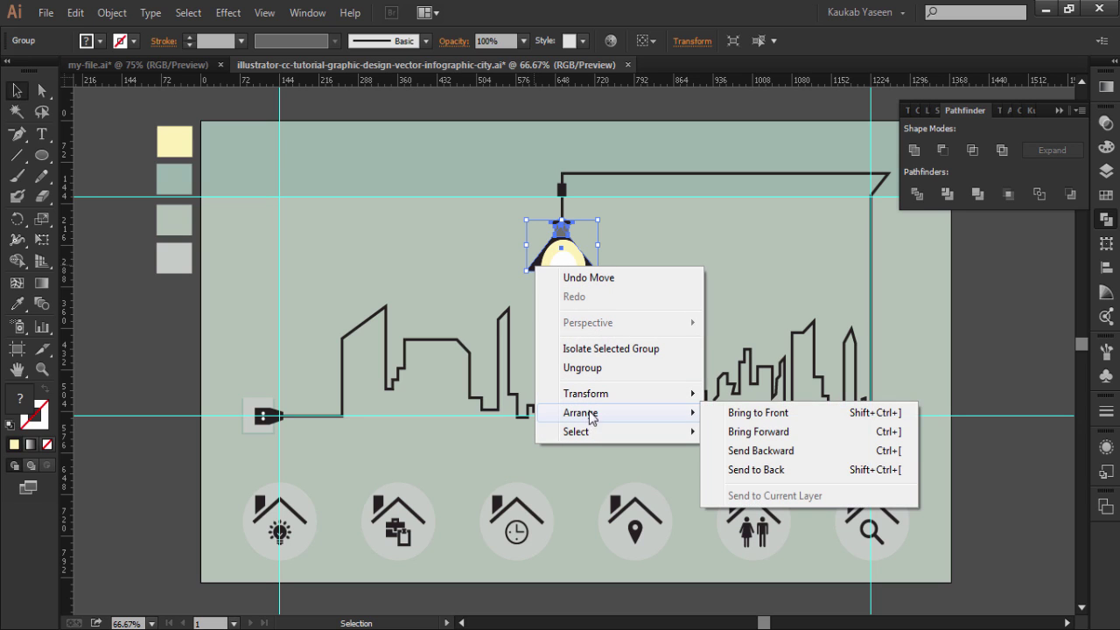
left_click(754, 413)
Fine-tune the bulb's position under the shade and shrink it slightly.
left_click(720, 276)
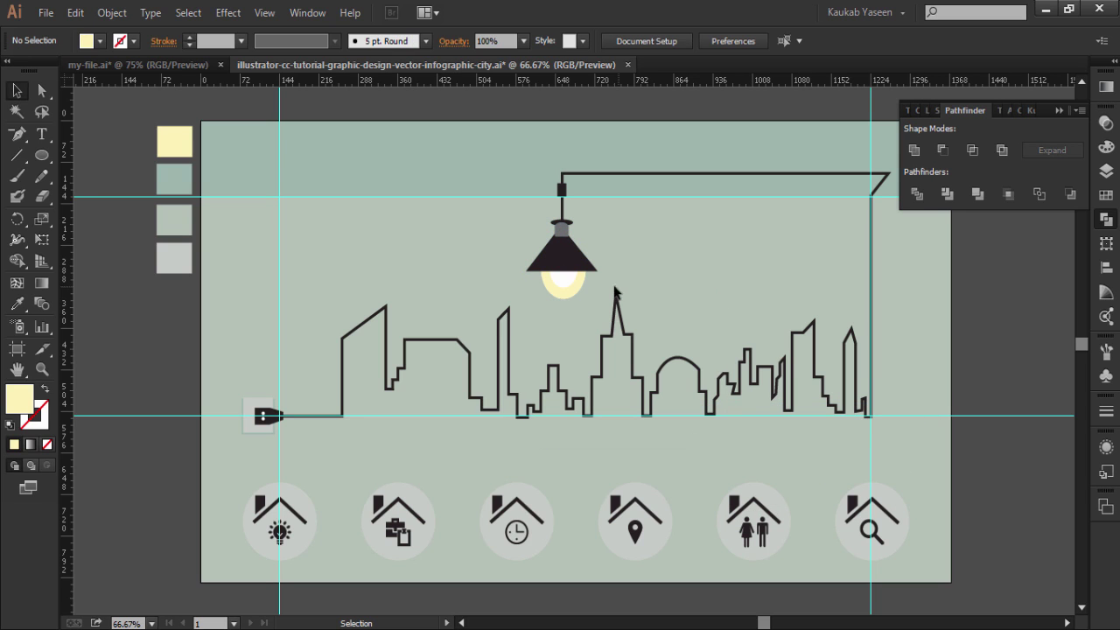
left_click(523, 243)
left_click(657, 257)
mouse_move(562, 297)
left_mouse_down()
mouse_move(563, 282)
mouse_move(569, 293)
left_mouse_up()
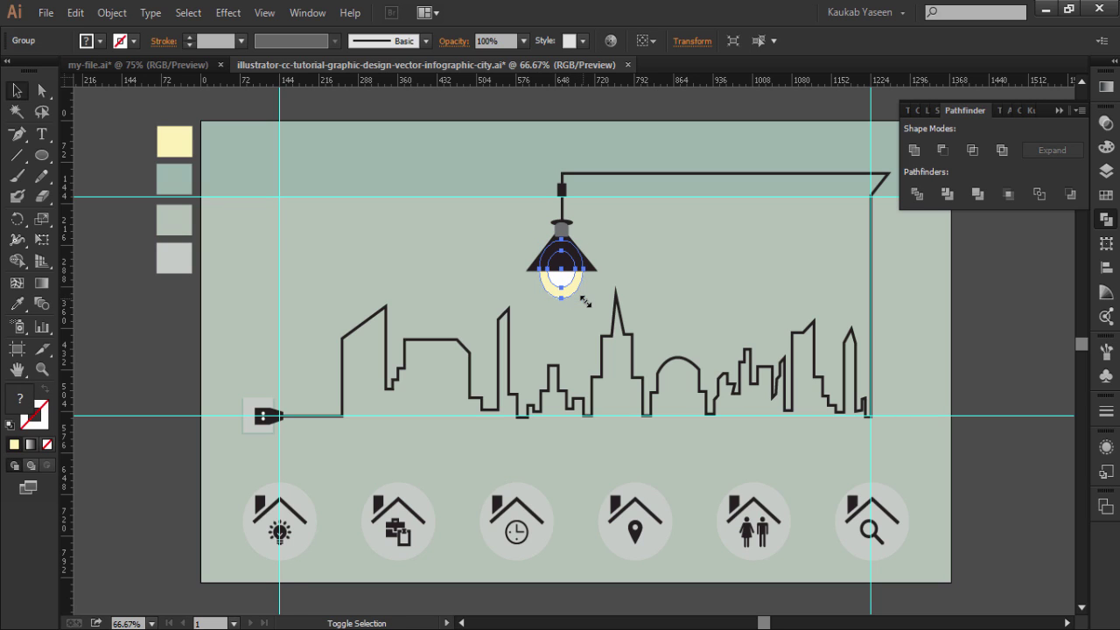
left_click_drag(585, 301, 580, 294)
left_click(650, 248)
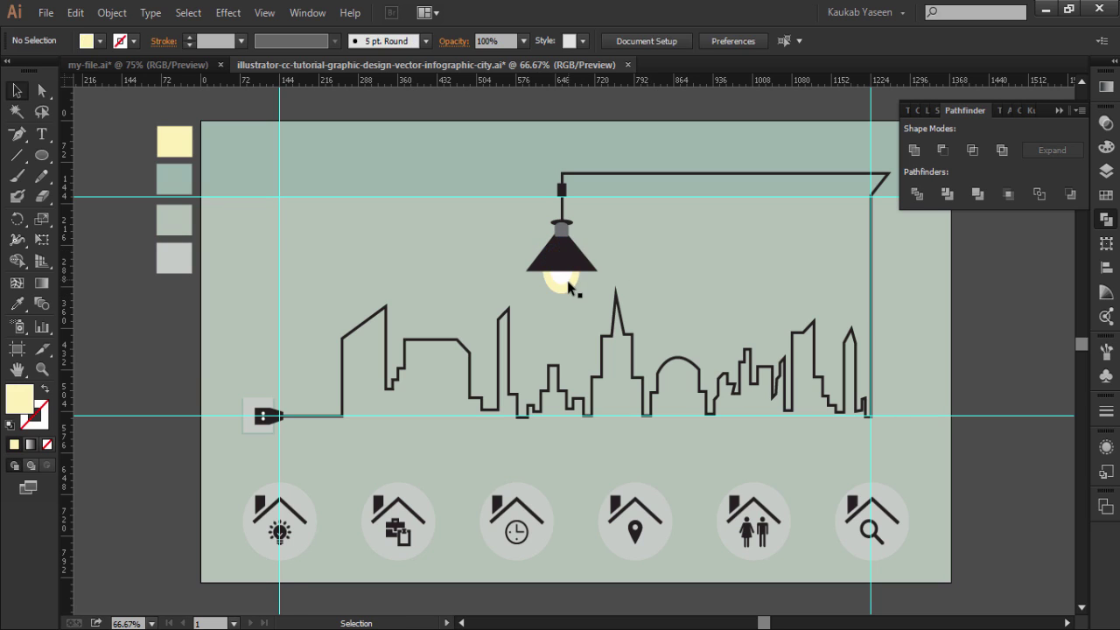
Nudge the house icon row up three steps and centre it horizontally on the artboard.
left_click(1055, 112)
left_click(761, 535)
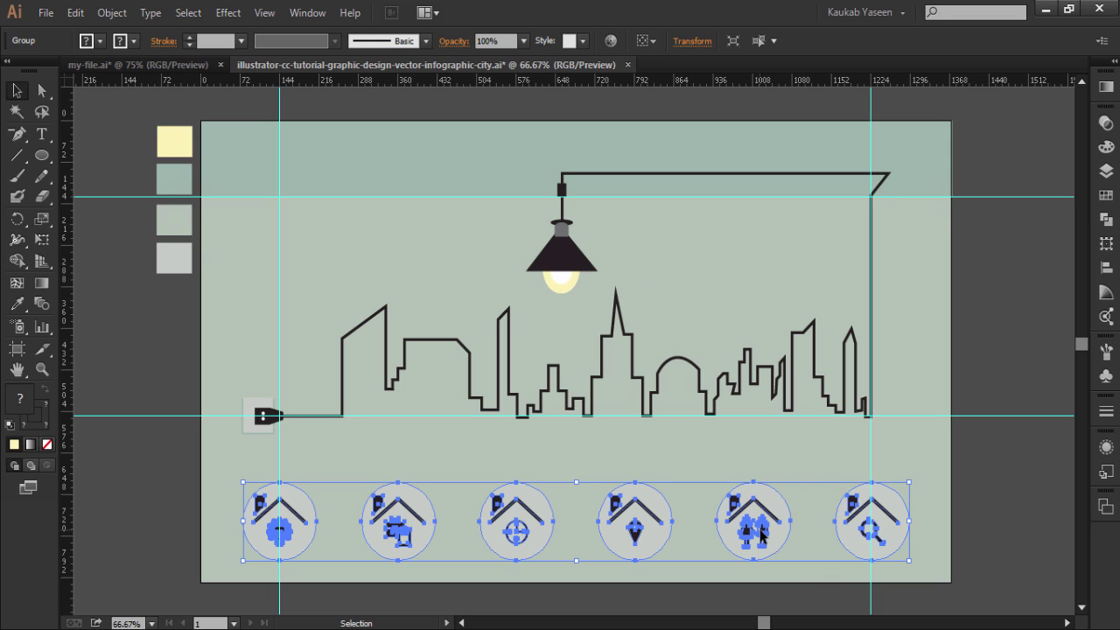
key("Up")
key("Up")
key("Up")
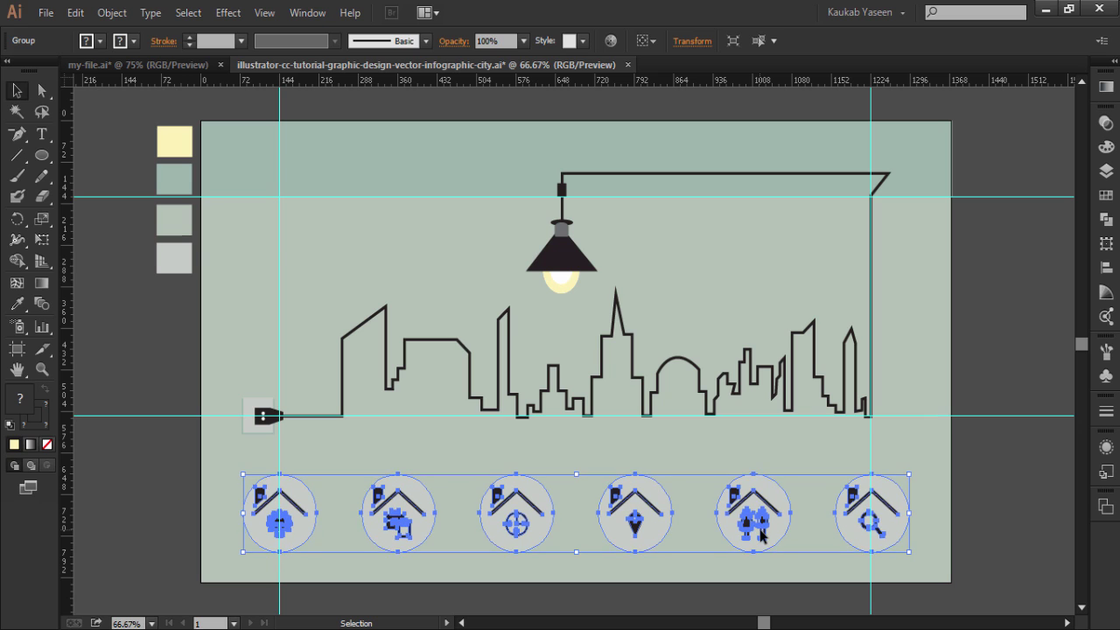
key("Up")
key("Up")
key("Up")
key("Up")
key("Up")
key("Up")
key("Up")
key("Up")
key("Up")
key("Up")
key("Up")
key("Up")
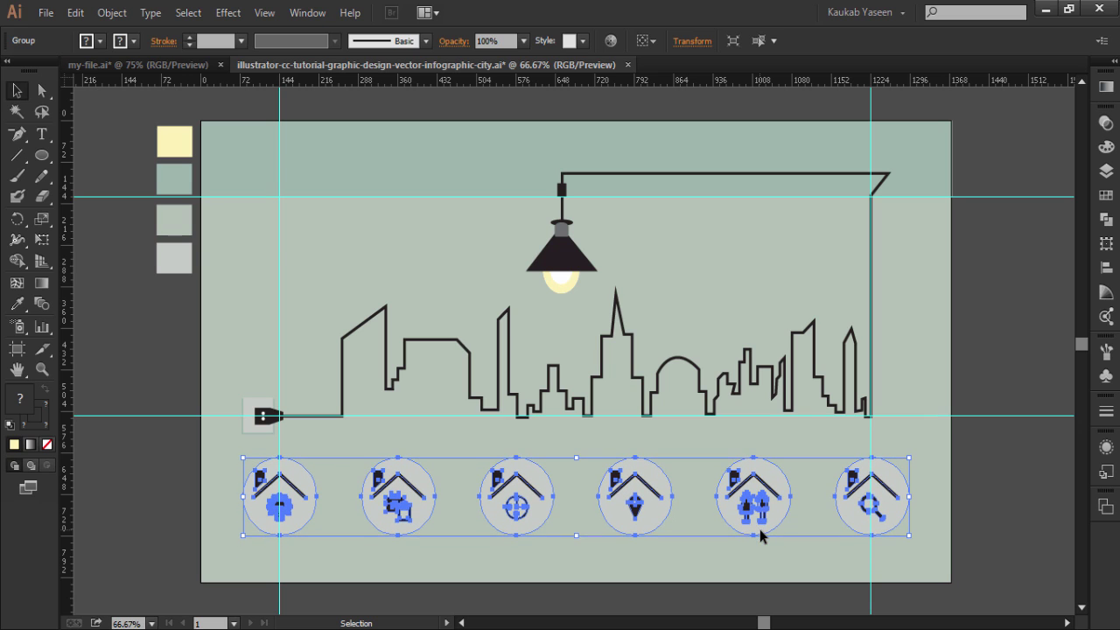
key("Up")
key("Up")
key("Up")
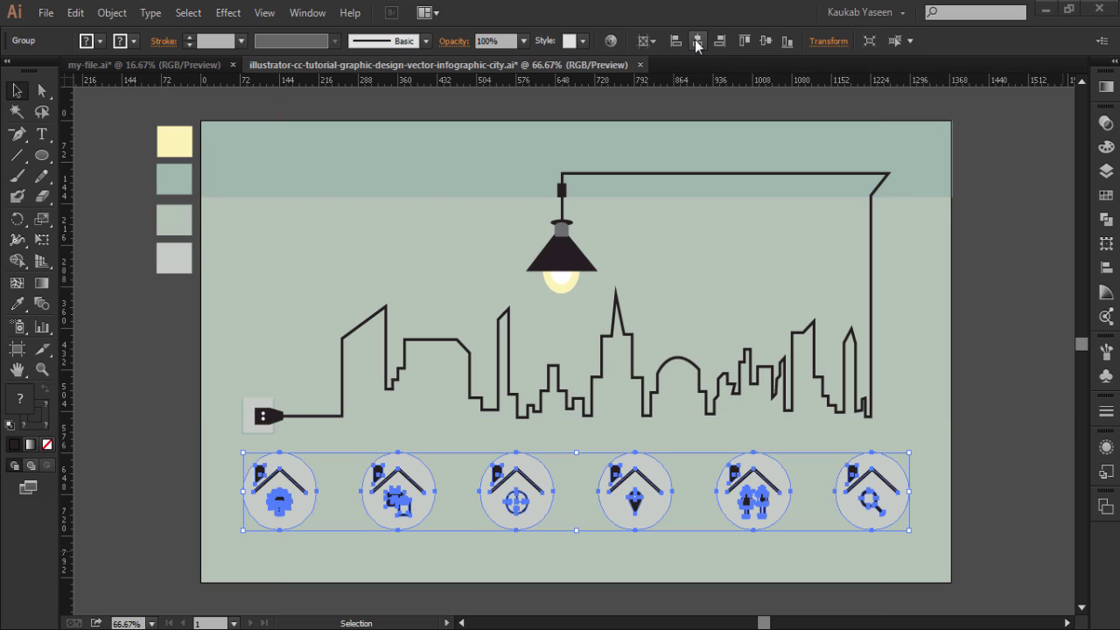
left_click(698, 42)
Centre the skyline, cord and lamp artwork horizontally on the artboard.
mouse_move(226, 269)
left_mouse_down()
mouse_move(400, 291)
mouse_move(742, 406)
left_mouse_up()
left_click(697, 41)
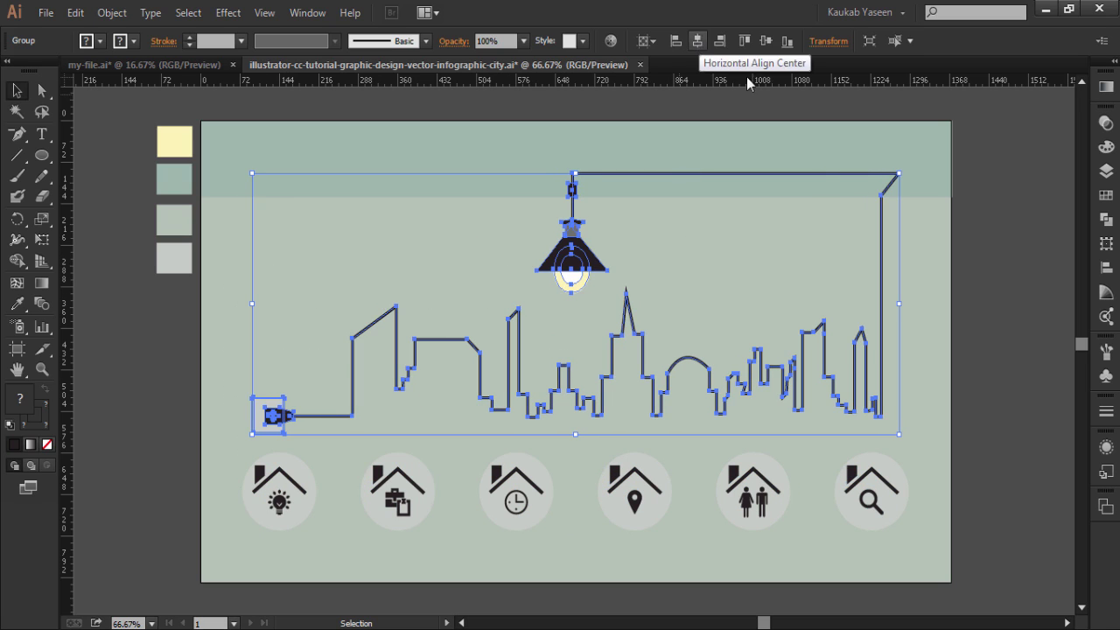
left_click(762, 268)
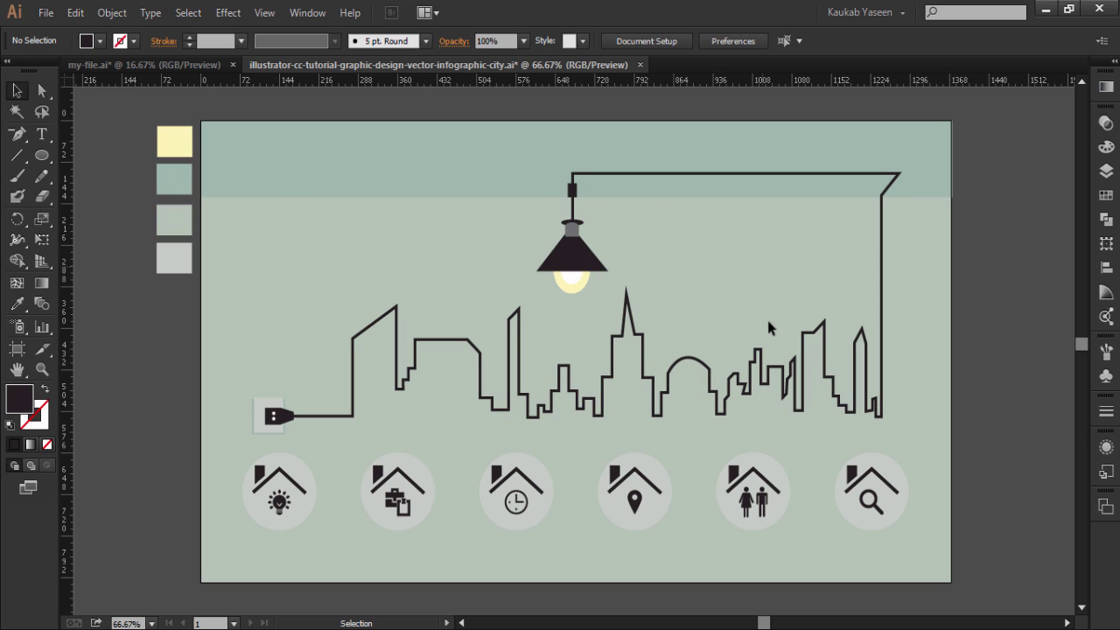
Draw a lens flare beside the lamp with its secondary ring set lower.
left_click(41, 155)
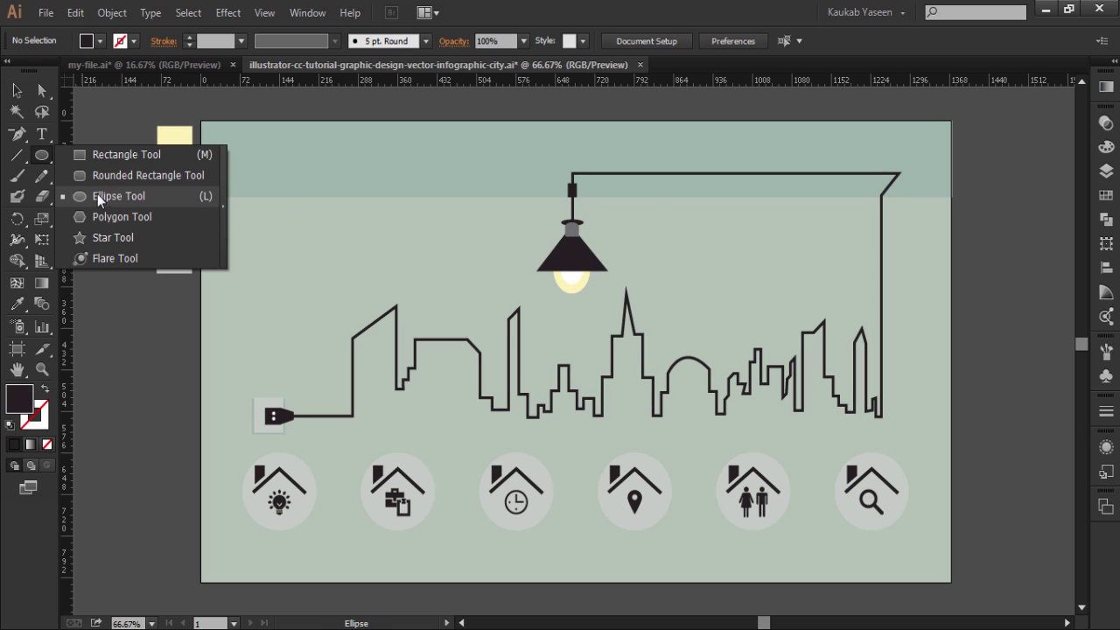
left_click(125, 258)
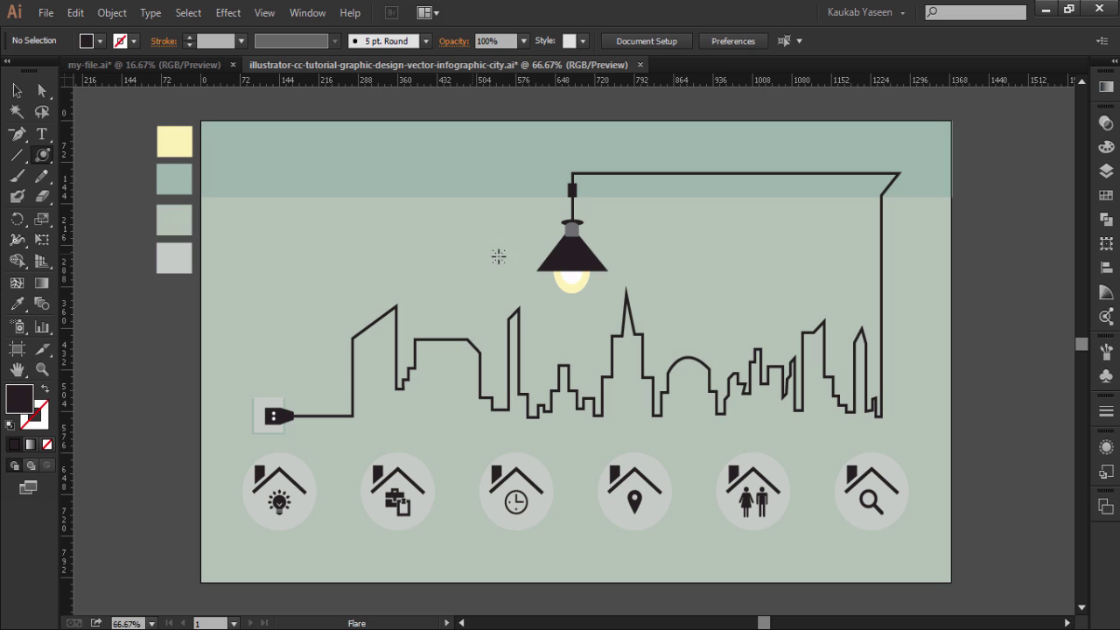
mouse_move(429, 233)
left_mouse_down()
mouse_move(446, 262)
mouse_move(452, 247)
left_mouse_up()
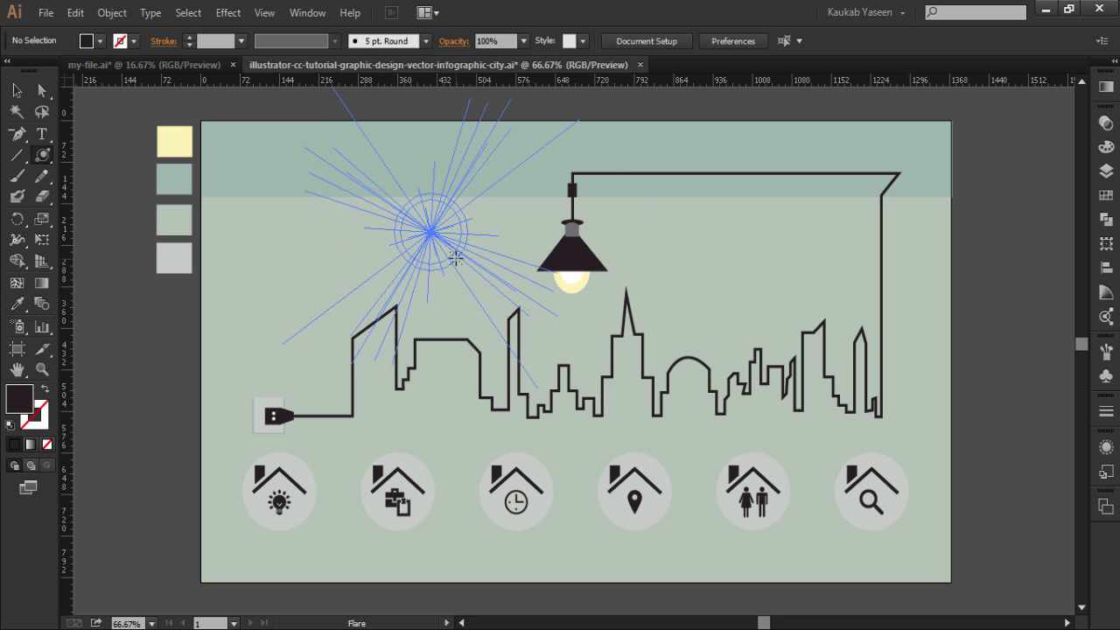
left_click(429, 294)
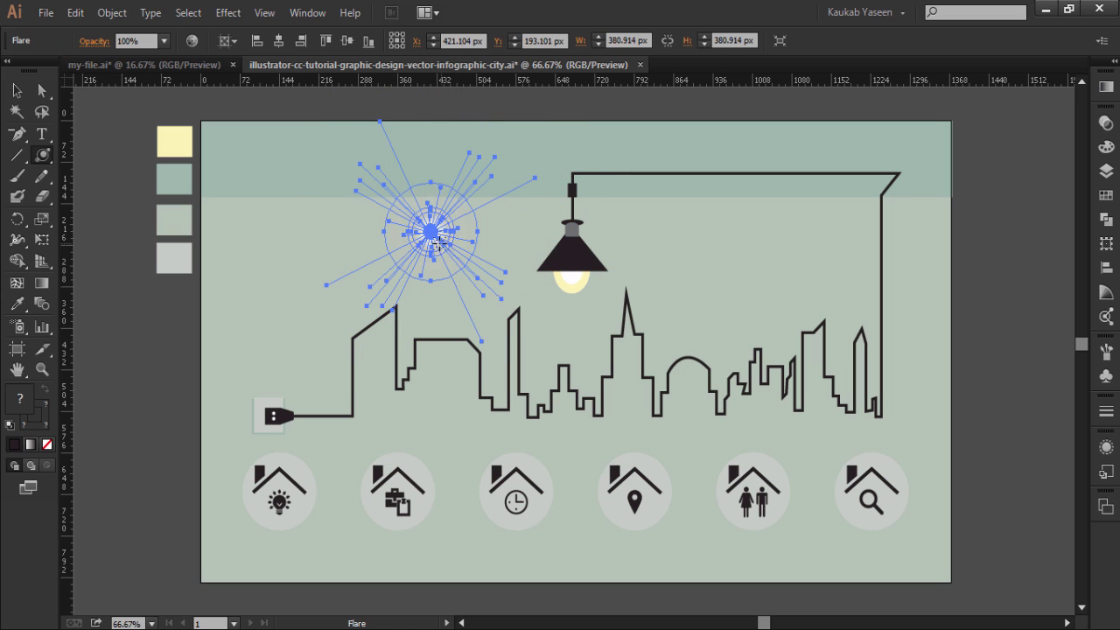
left_click_drag(429, 297, 428, 308)
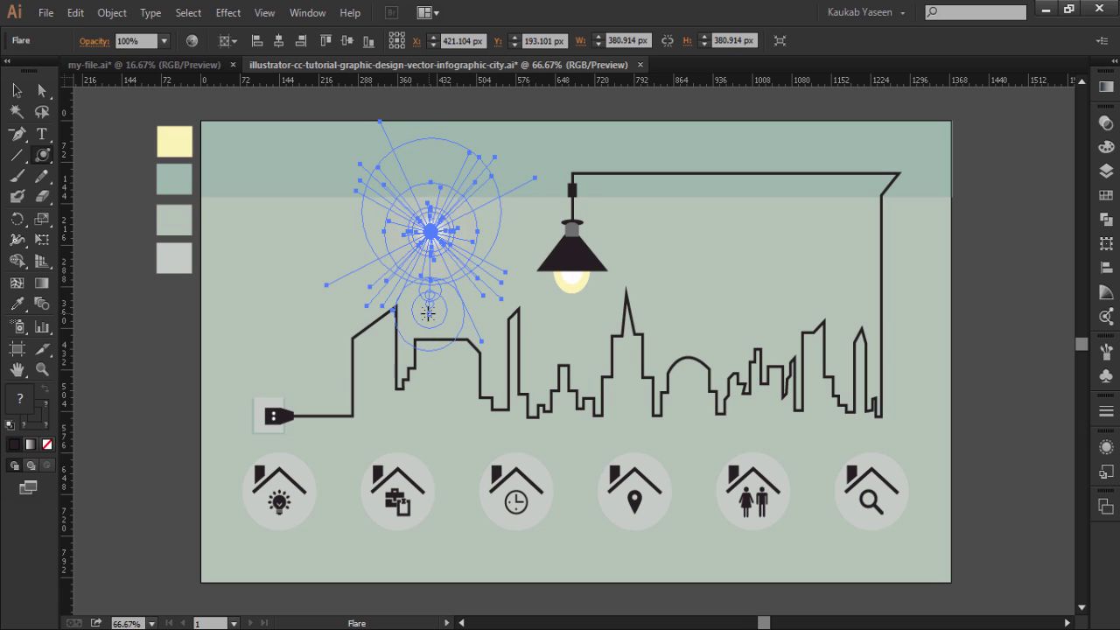
Move the lens flare onto the lamp bulb.
key("v")
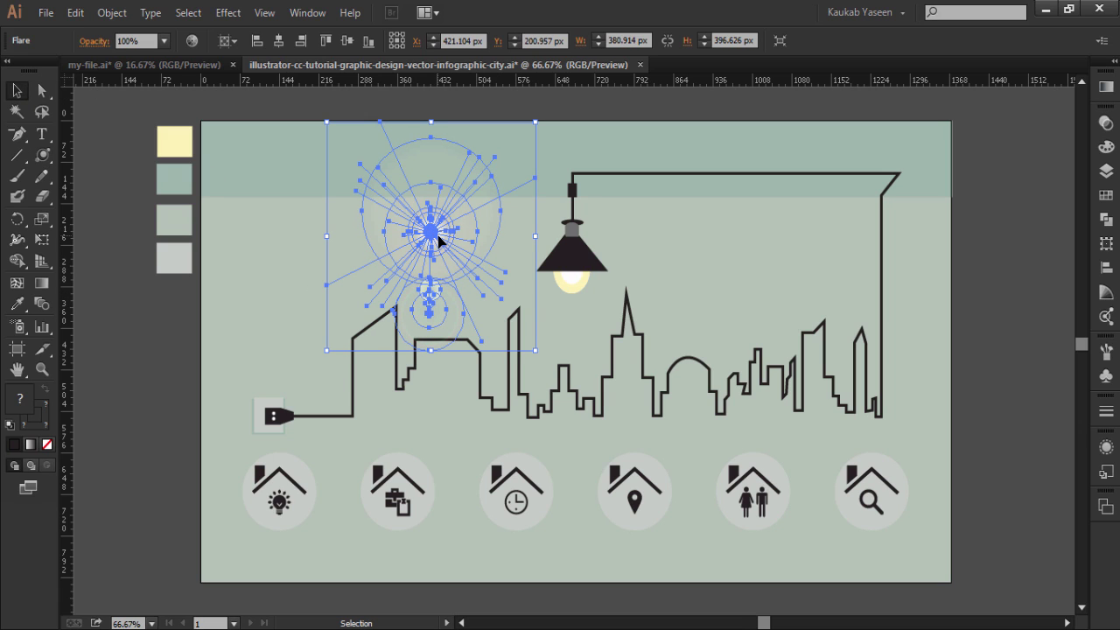
key("ctrl+shift+a")
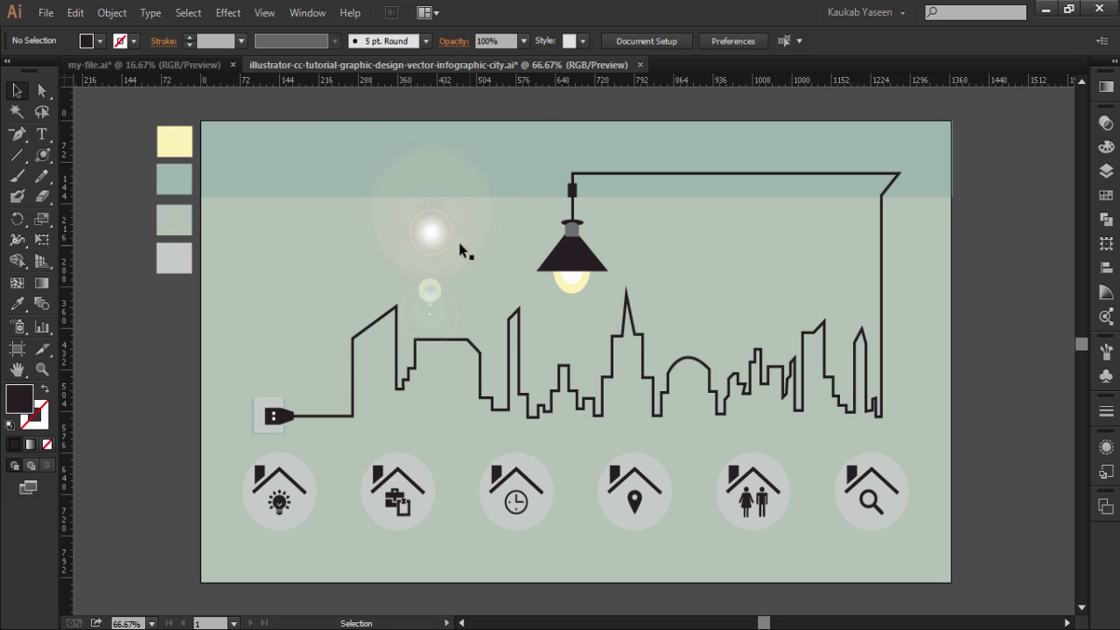
left_click_drag(436, 232, 575, 284)
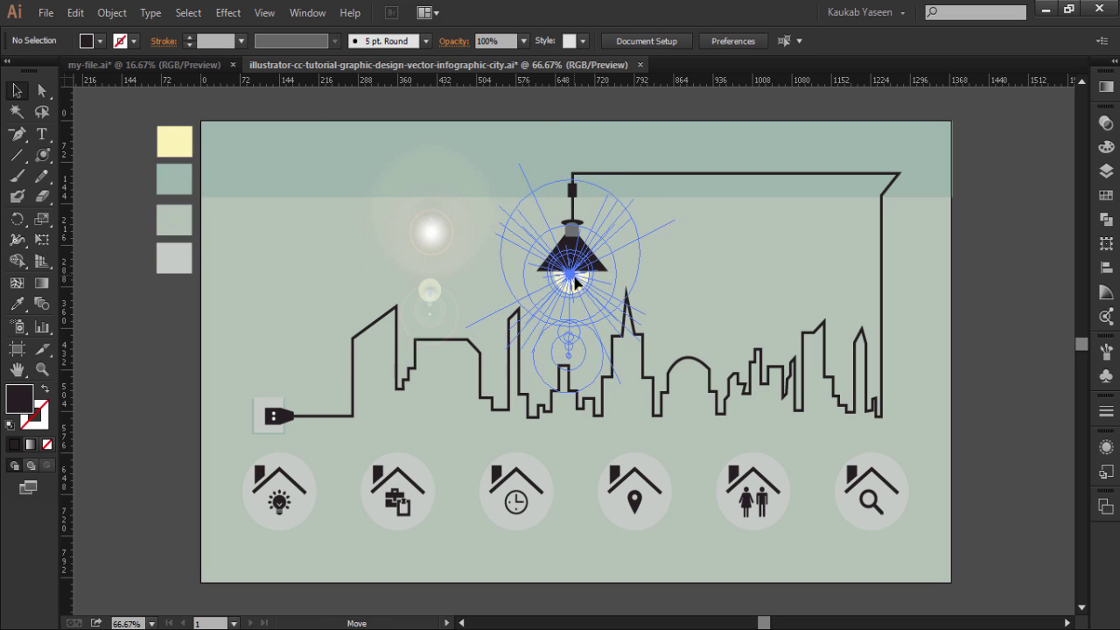
left_click_drag(574, 284, 575, 284)
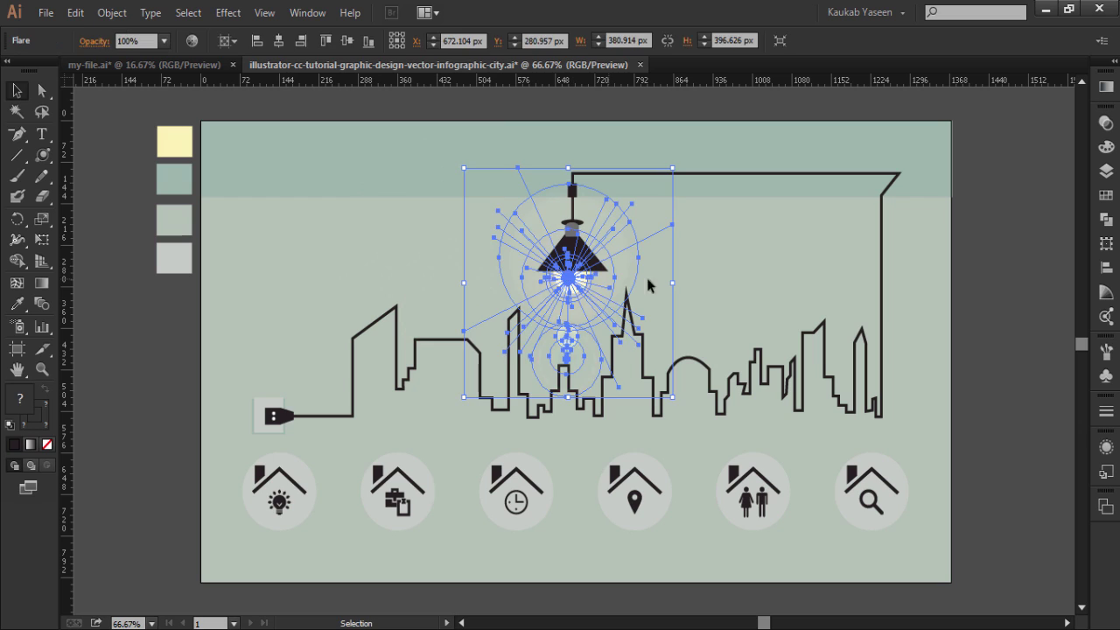
key("ctrl+shift+a")
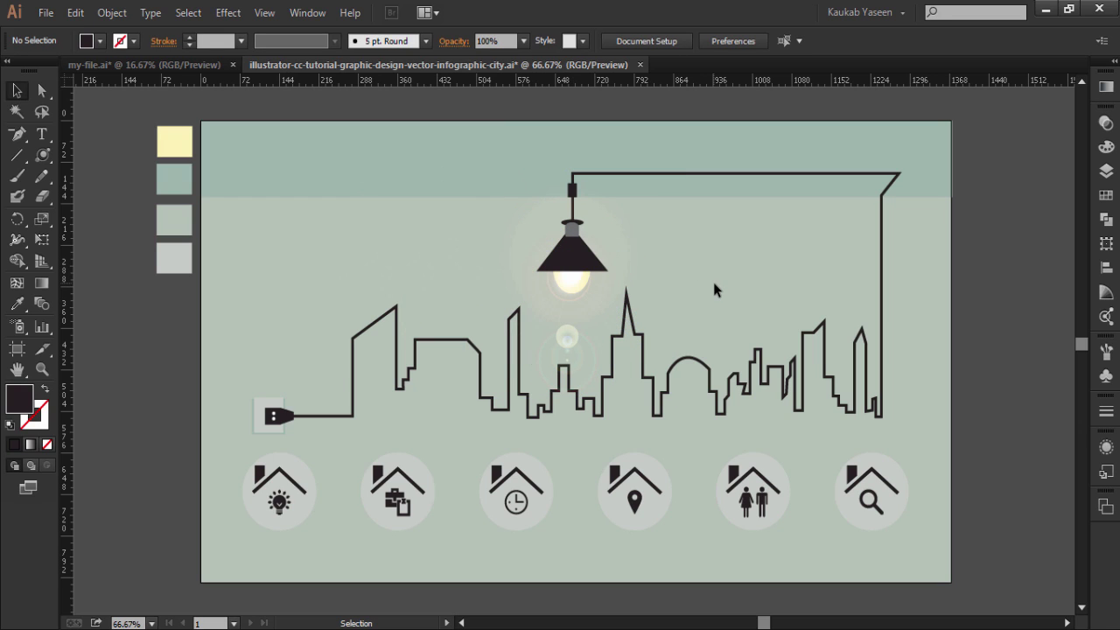
Apply Effect > Stylize > Drop Shadow (Multiply, 76%, 8 px X, 5 px blur) to the skyline outline.
left_click(645, 343)
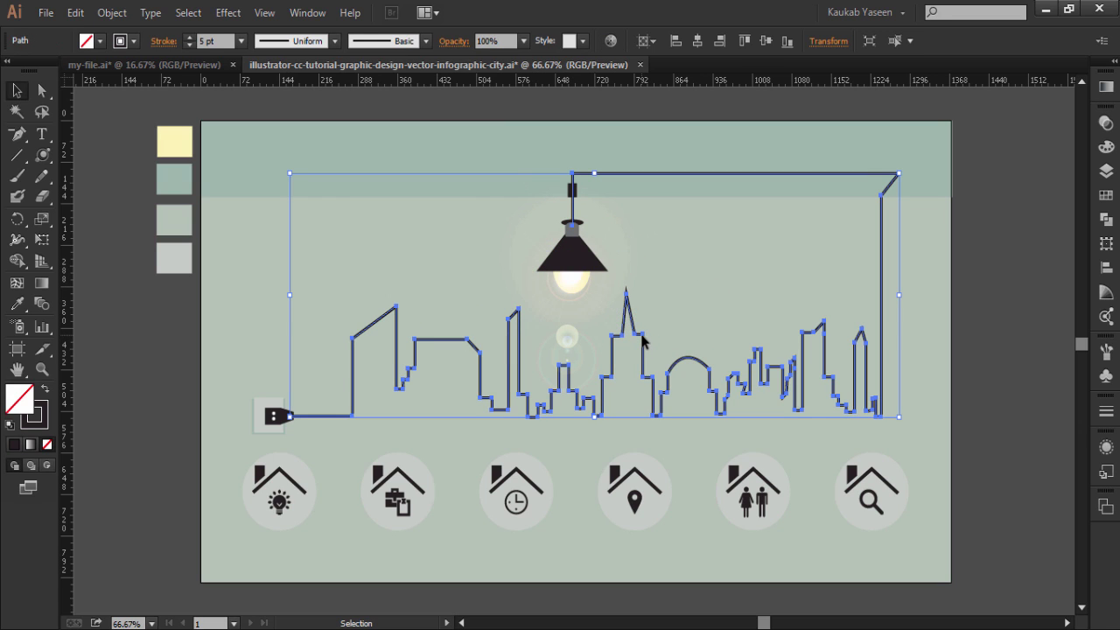
left_click(223, 16)
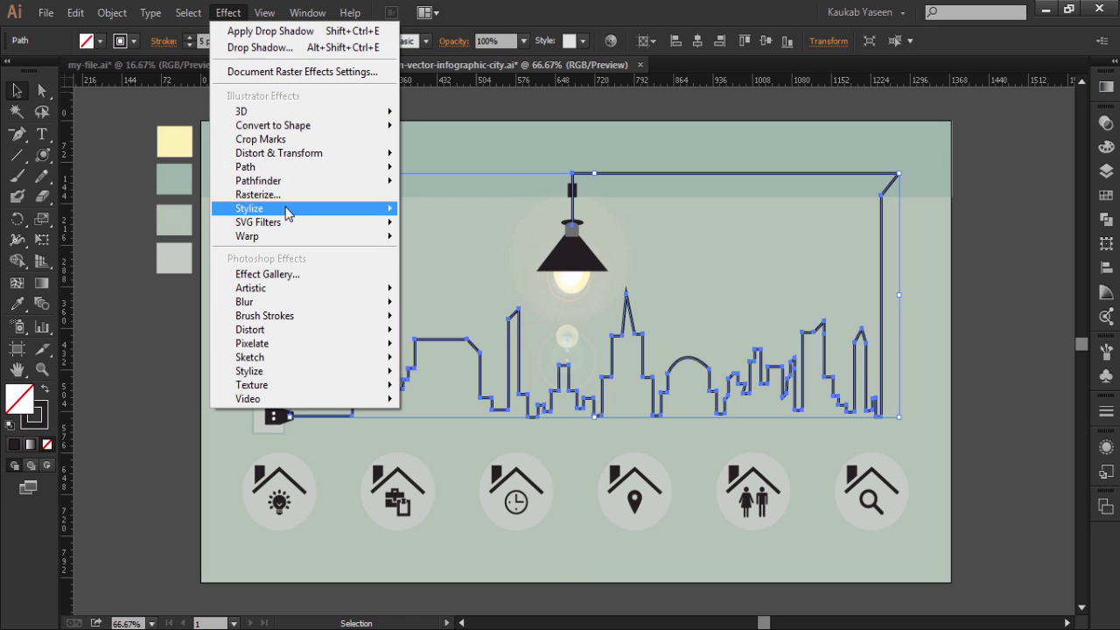
left_click(442, 211)
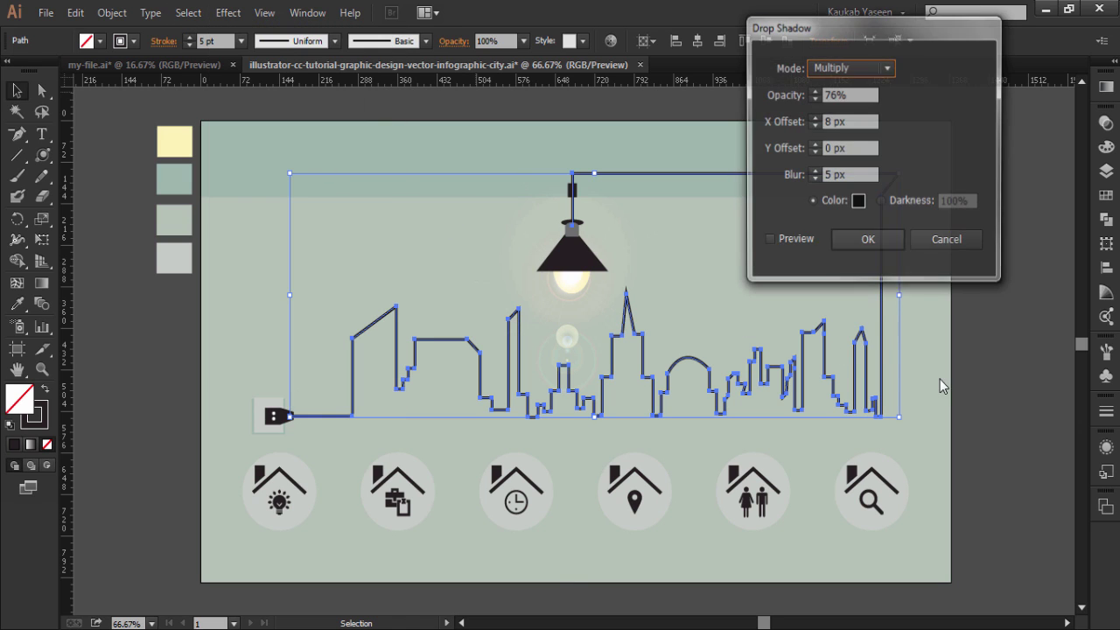
left_click(793, 247)
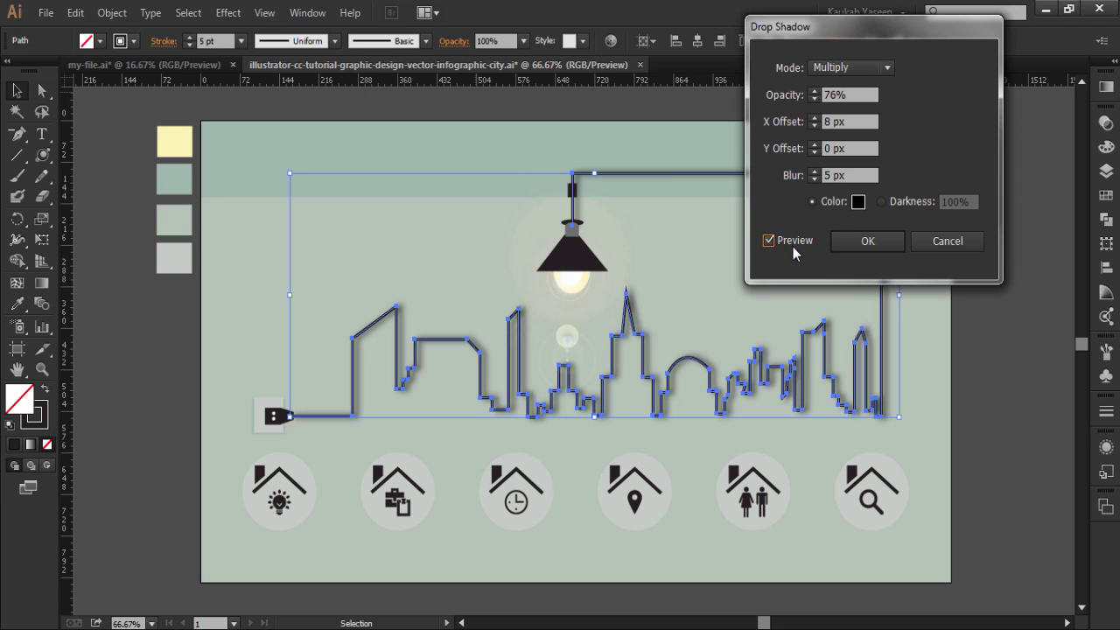
left_click(863, 240)
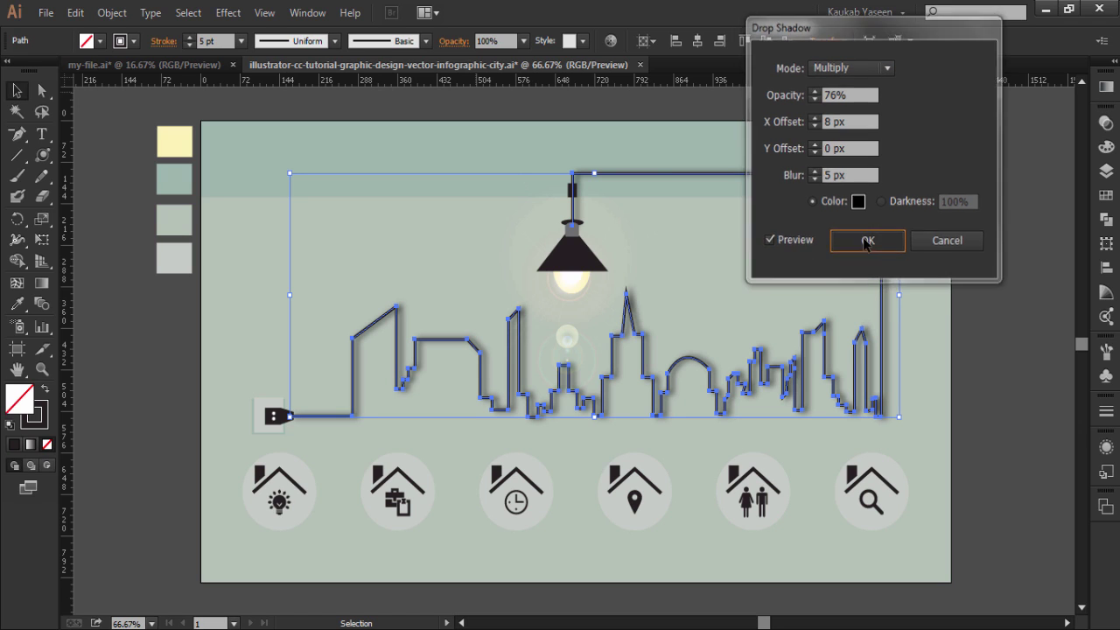
left_click(972, 415)
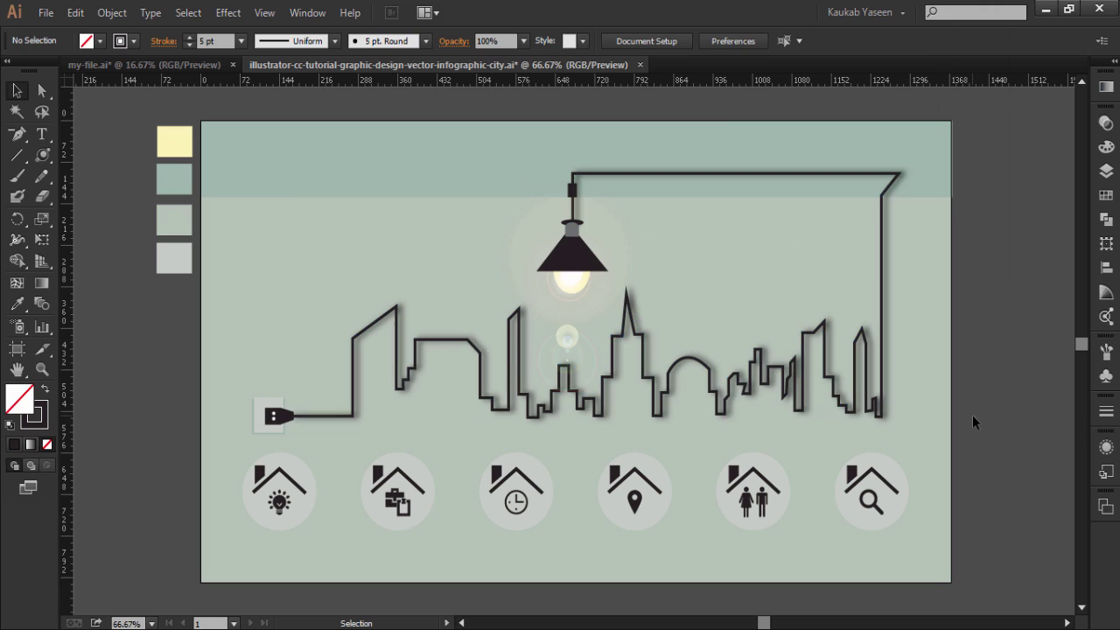
Paste the ELECTRICITY INFOGRAPHIC title and LOREM labels, then zoom in on the artboard.
key("ctrl+v")
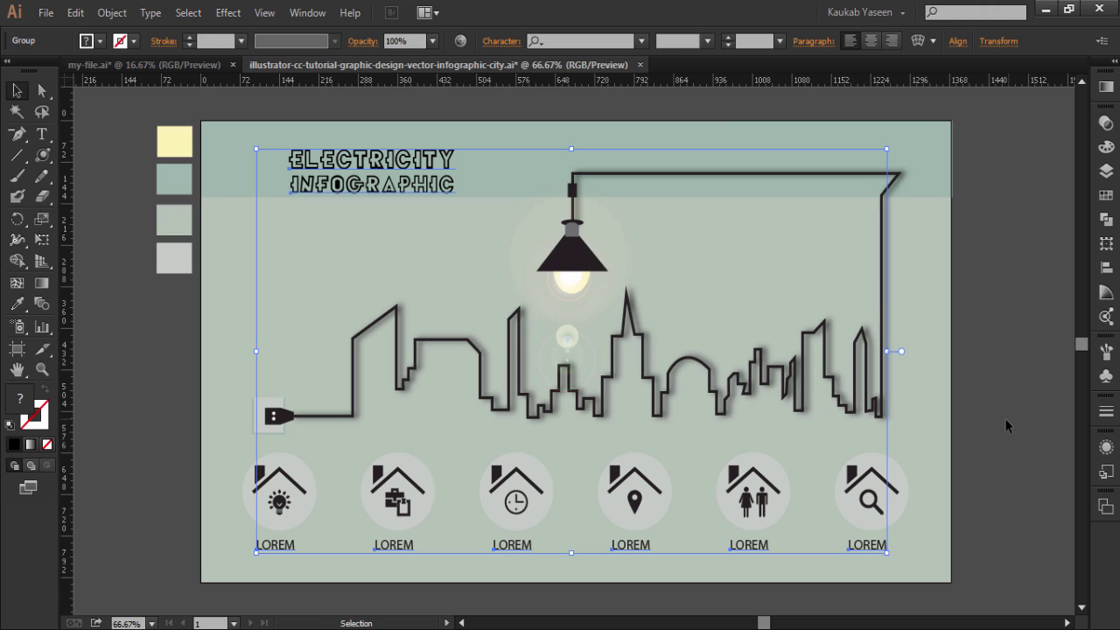
left_click(1014, 413)
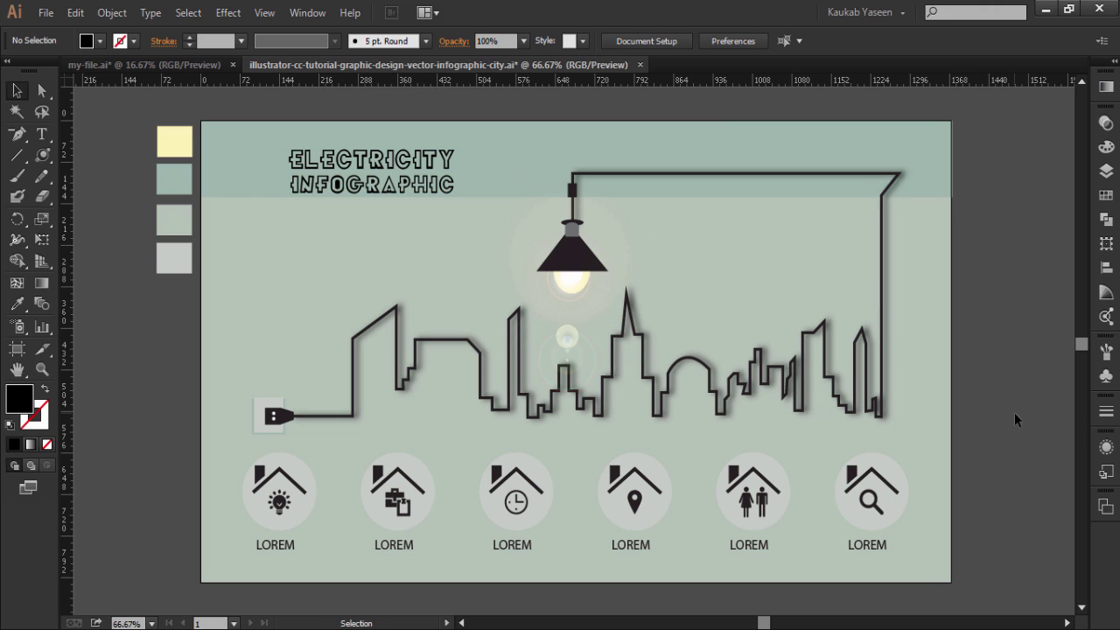
key("ctrl+equal")
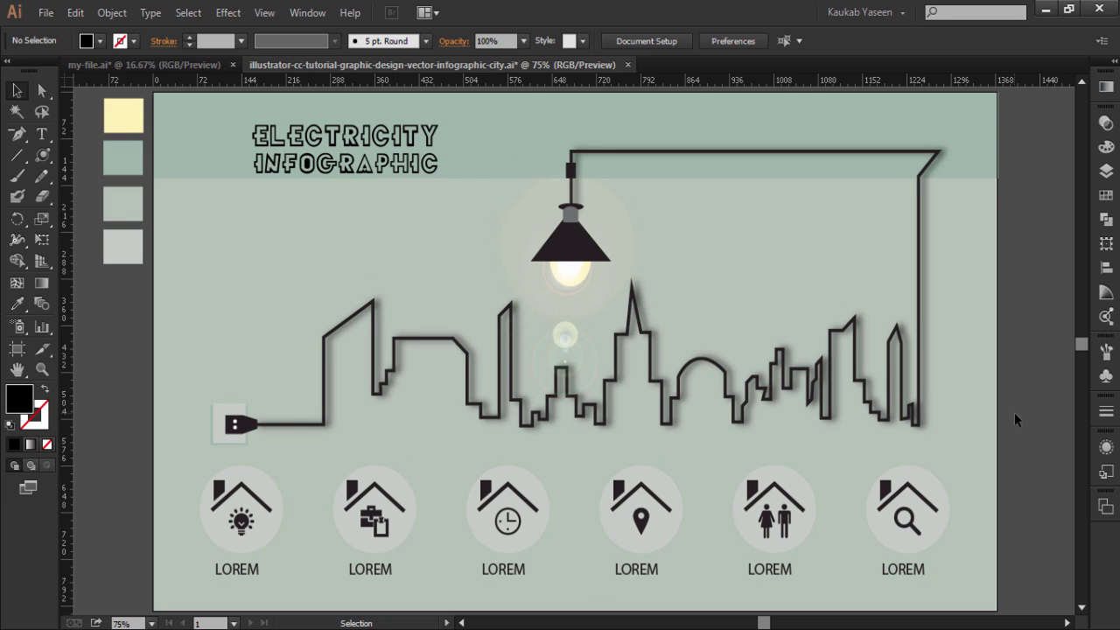